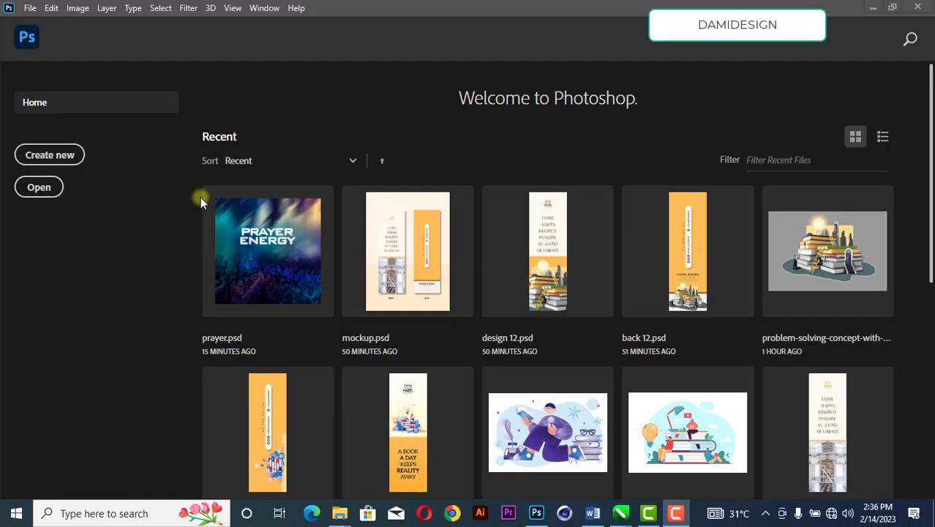
Create a new 5 x 5 inch document at 400 pixels/inch in RGB color with a white background
click(57, 158)
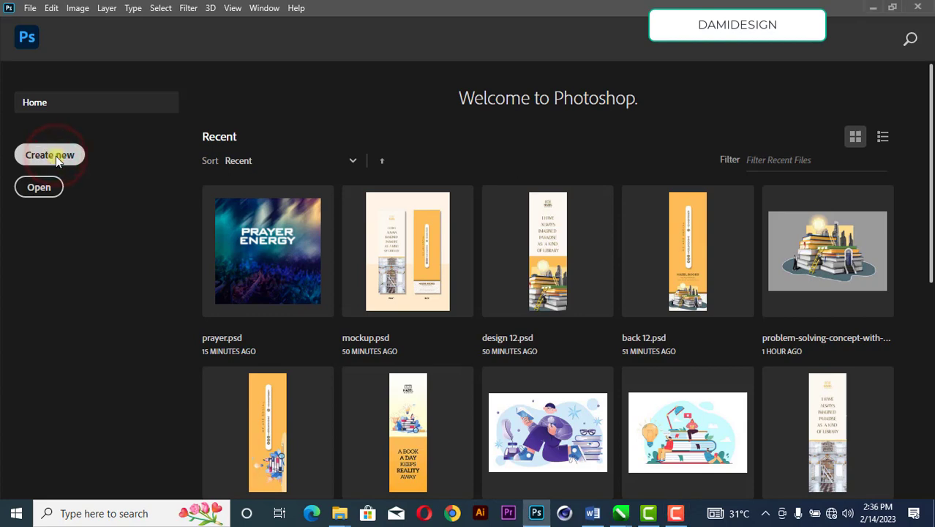
click(66, 157)
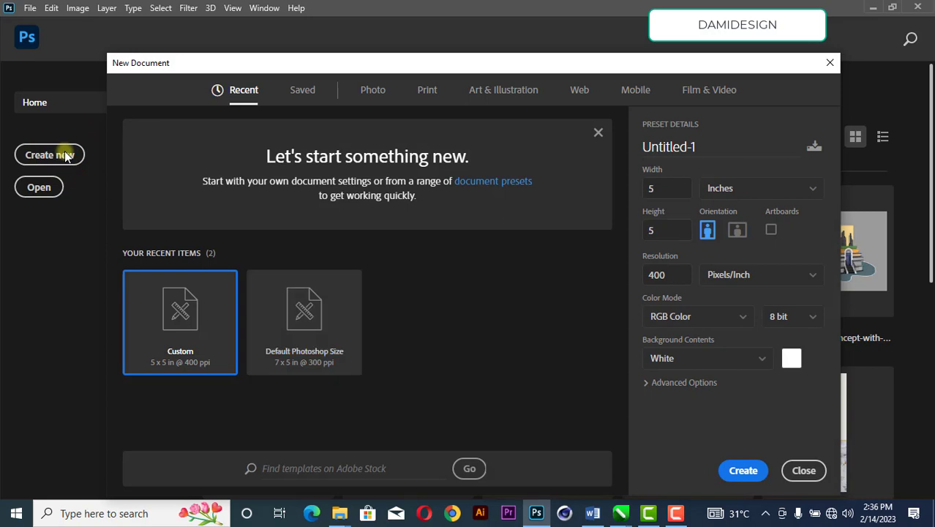
click(677, 187)
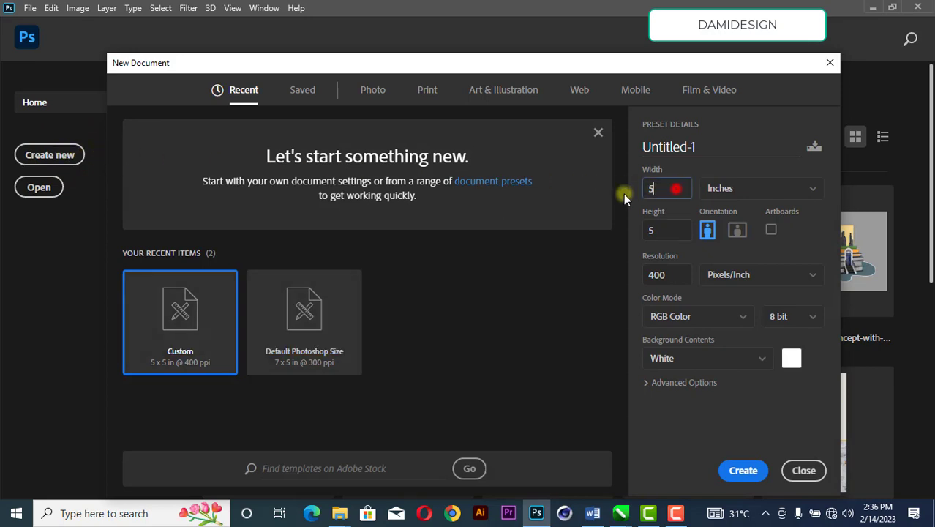
click(660, 230)
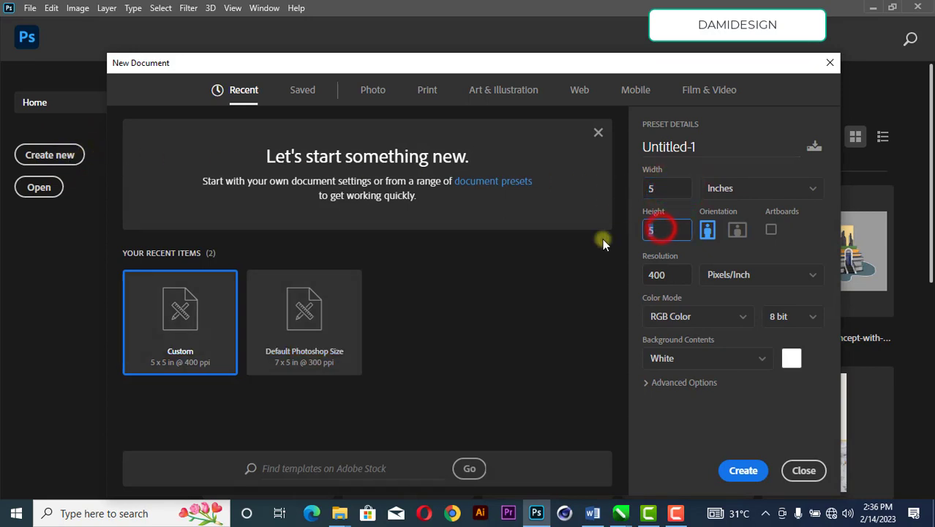
click(669, 282)
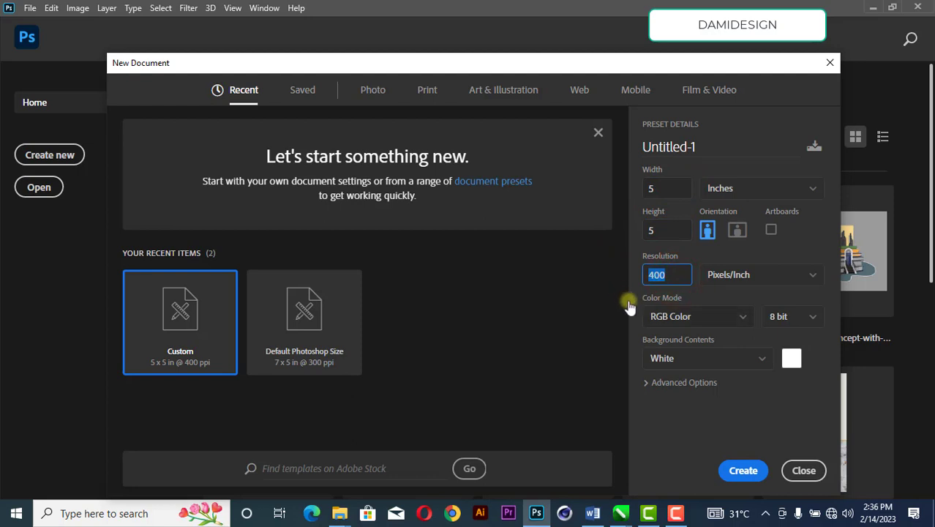
click(745, 472)
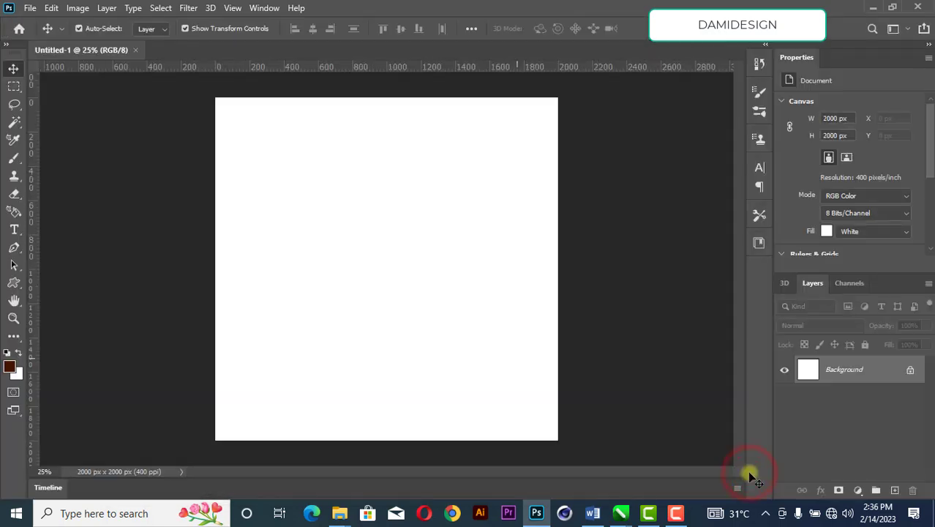
Place the Bg-2 image from the Power folder in File Explorer onto the Photoshop canvas
click(339, 516)
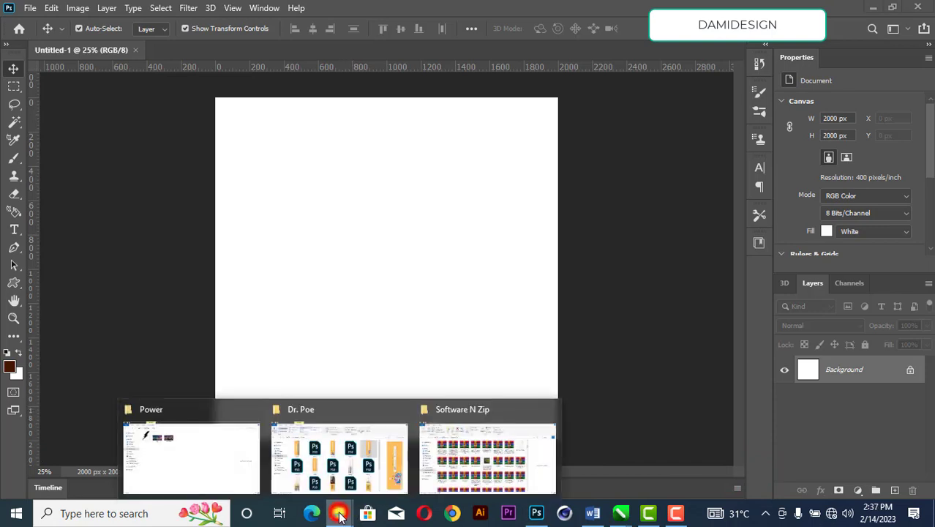
click(212, 456)
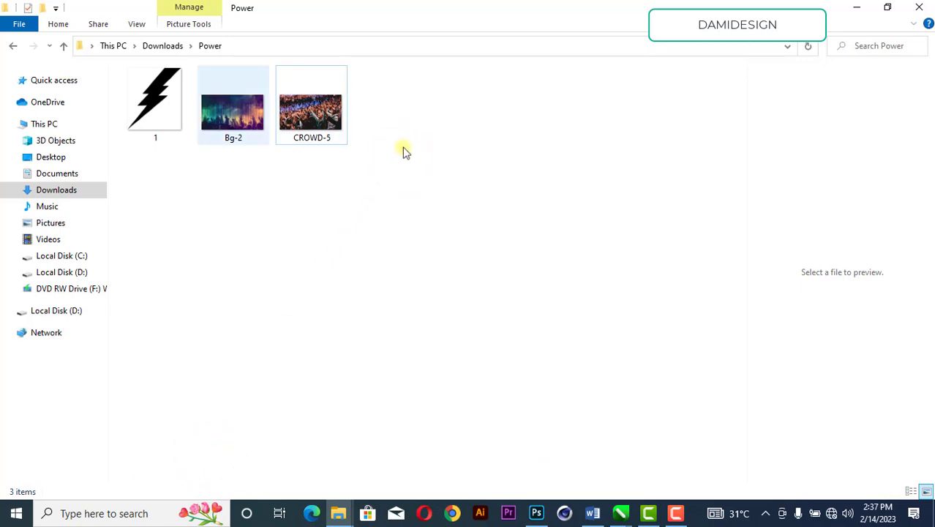
click(421, 110)
drag(381, 117, 153, 119)
click(429, 132)
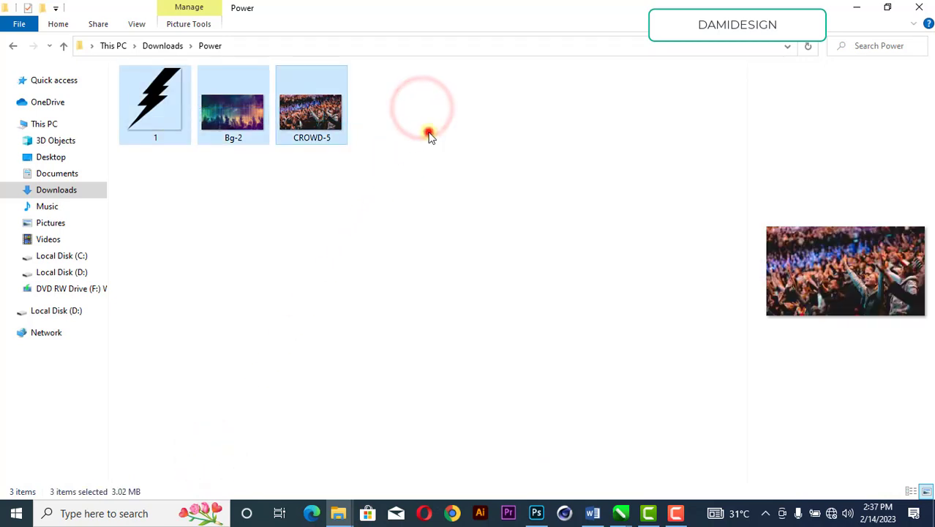
click(255, 119)
drag(255, 119, 379, 254)
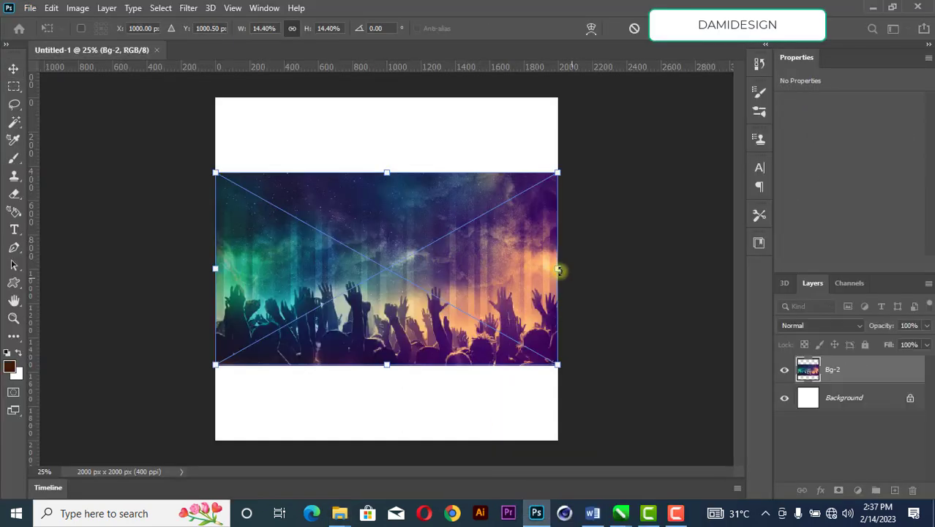
Scale the placed Bg-2 image to about 37.64% and shift it slightly so it covers the whole canvas
drag(558, 272, 710, 163)
scroll(388, 263, down, 3)
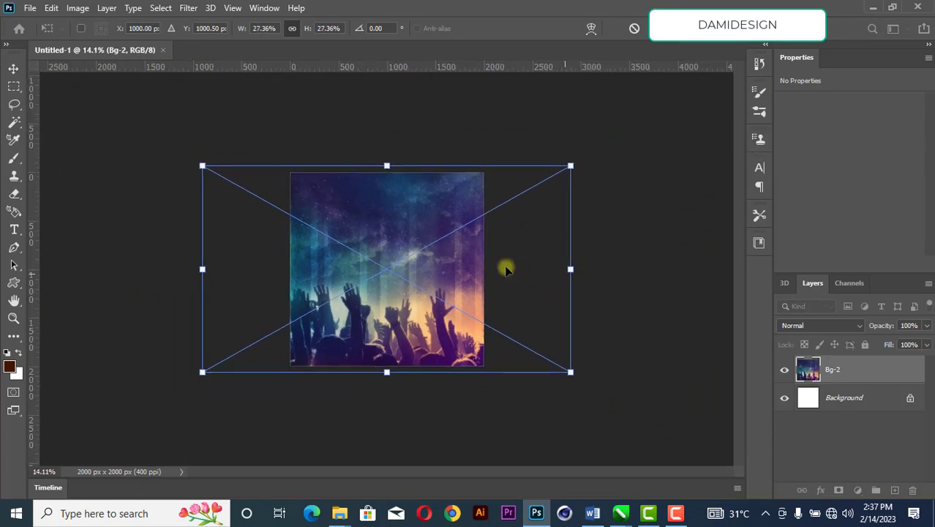
drag(570, 269, 640, 245)
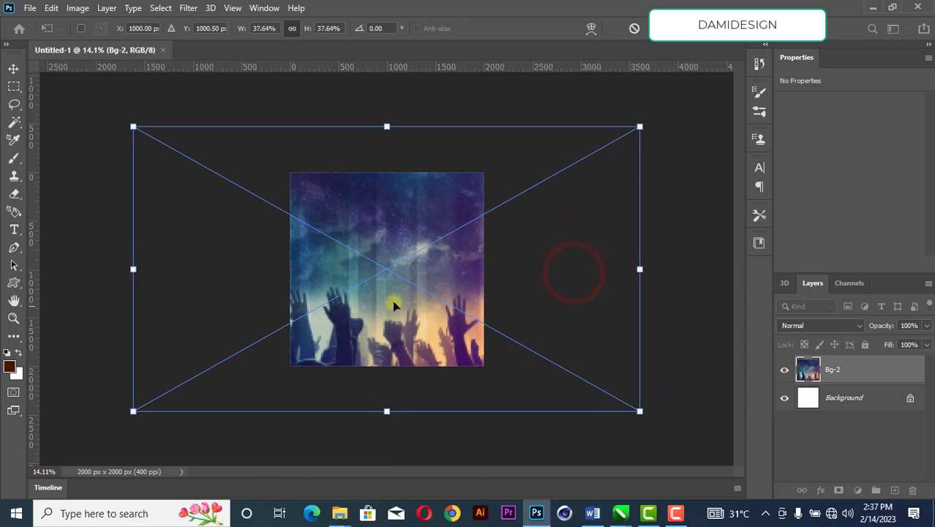
mouse_move(359, 310)
mouse_down()
mouse_move(374, 335)
mouse_move(373, 320)
mouse_up()
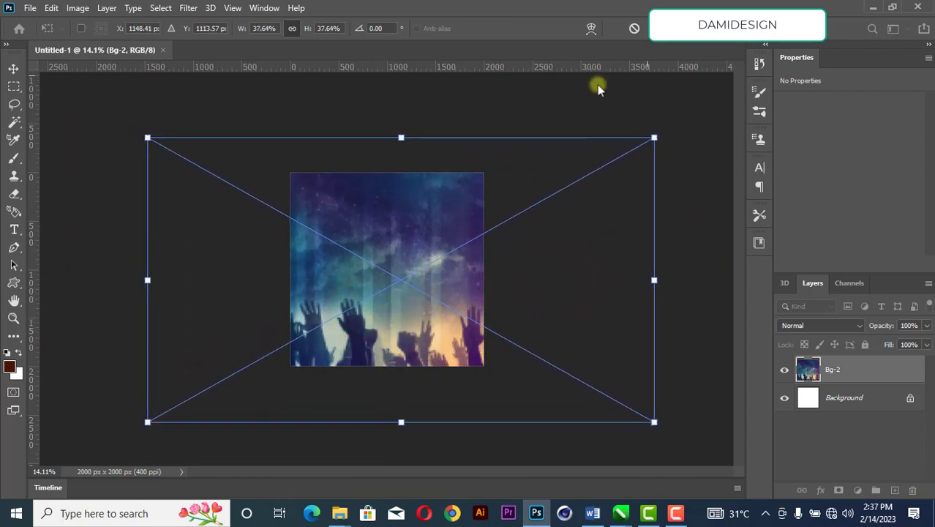
click(650, 28)
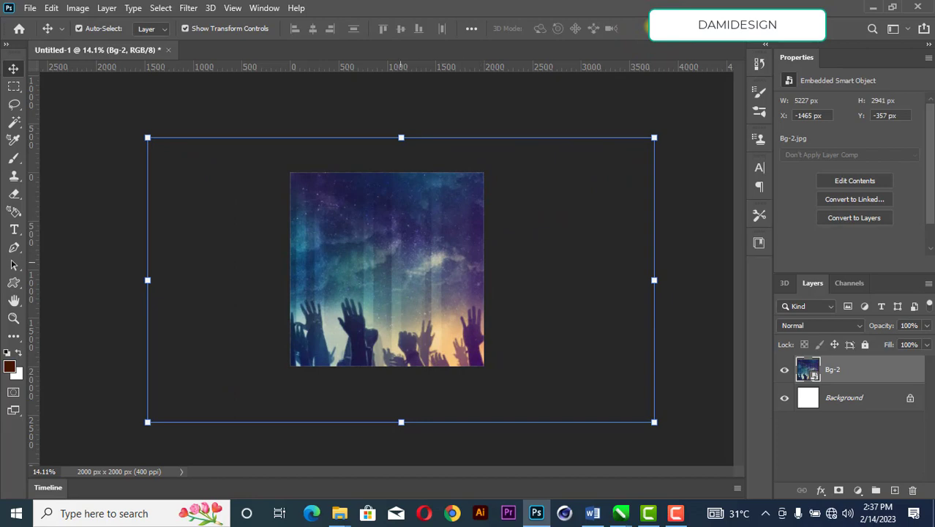
Apply a Motion Blur filter to the Bg-2 layer with a 40° angle and a distance of 250 pixels
click(192, 13)
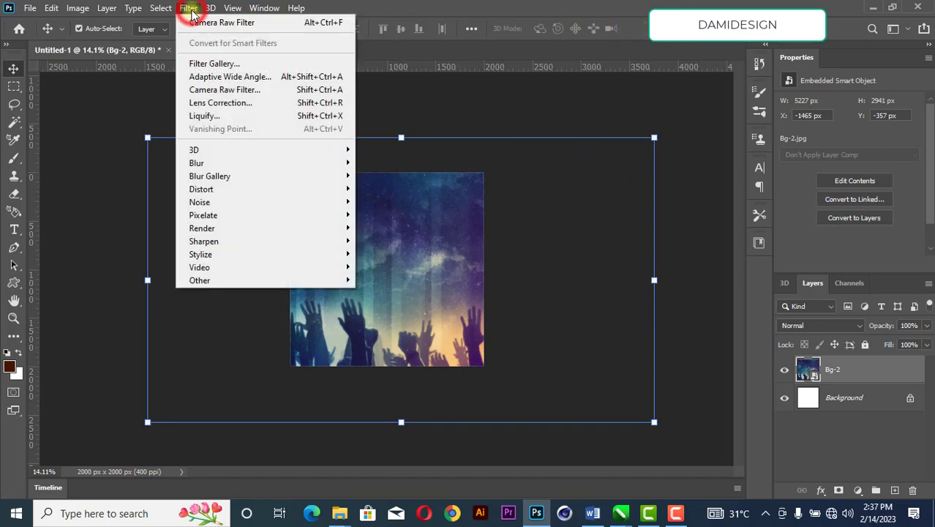
mouse_move(233, 8)
mouse_move(188, 8)
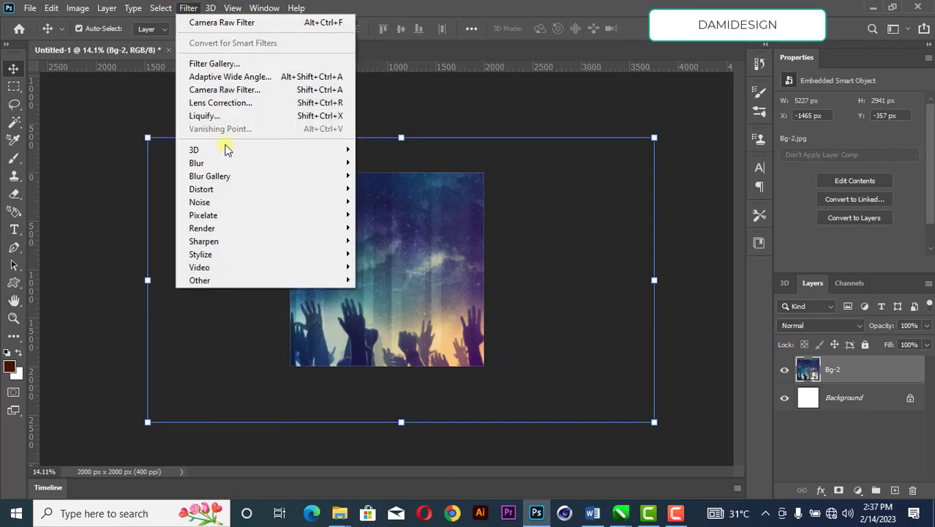
mouse_move(230, 163)
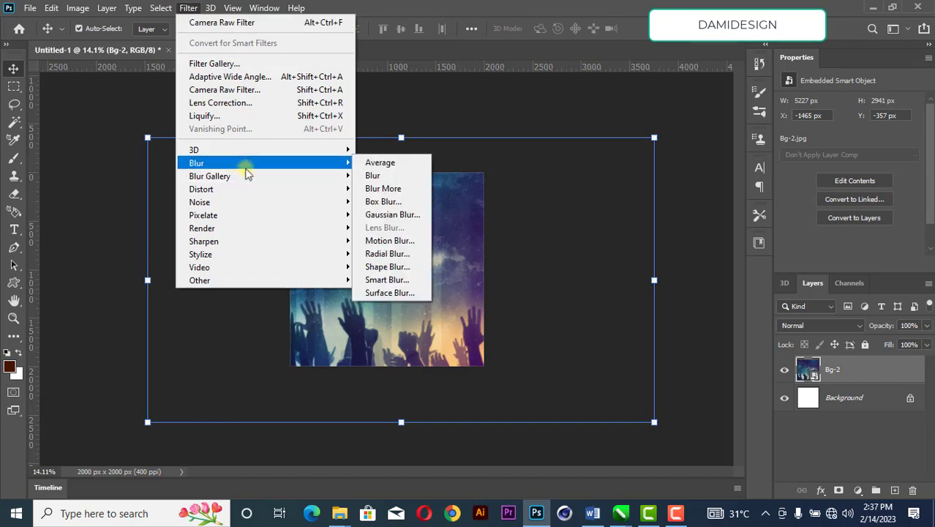
click(393, 241)
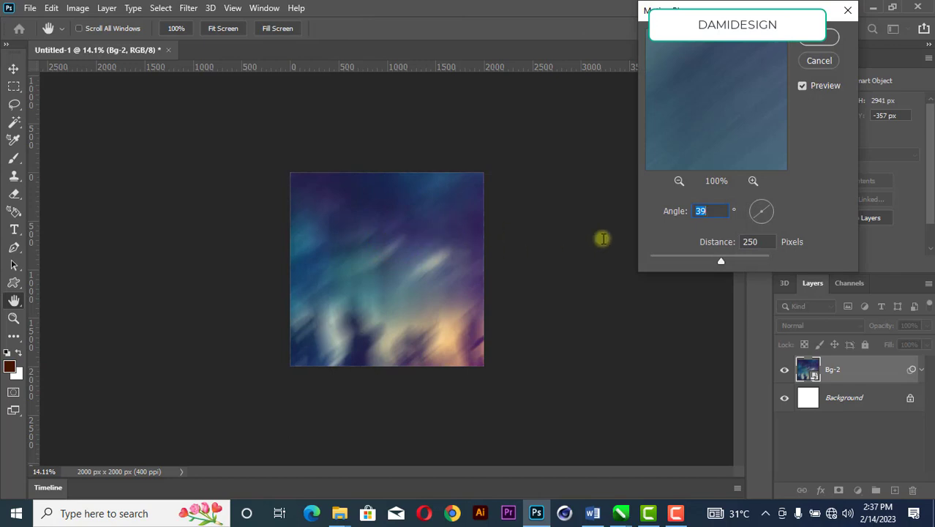
drag(764, 242, 688, 241)
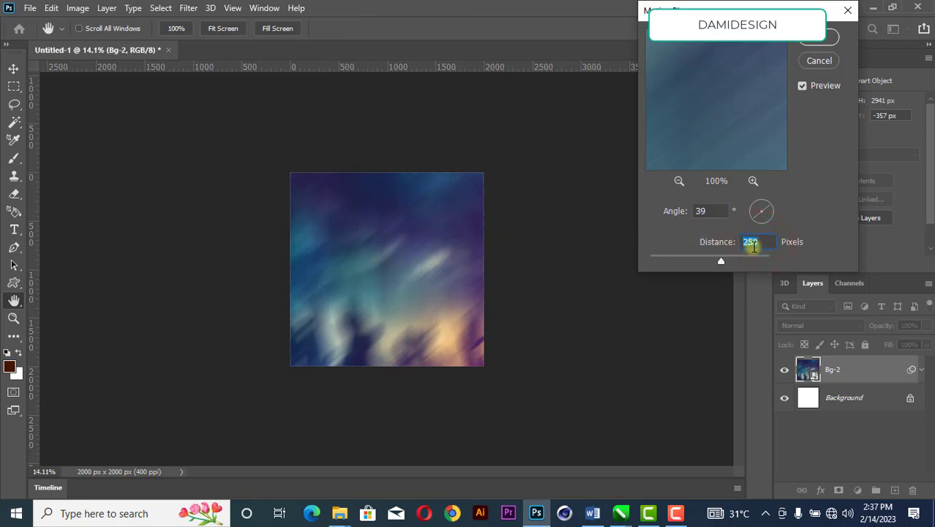
text(250)
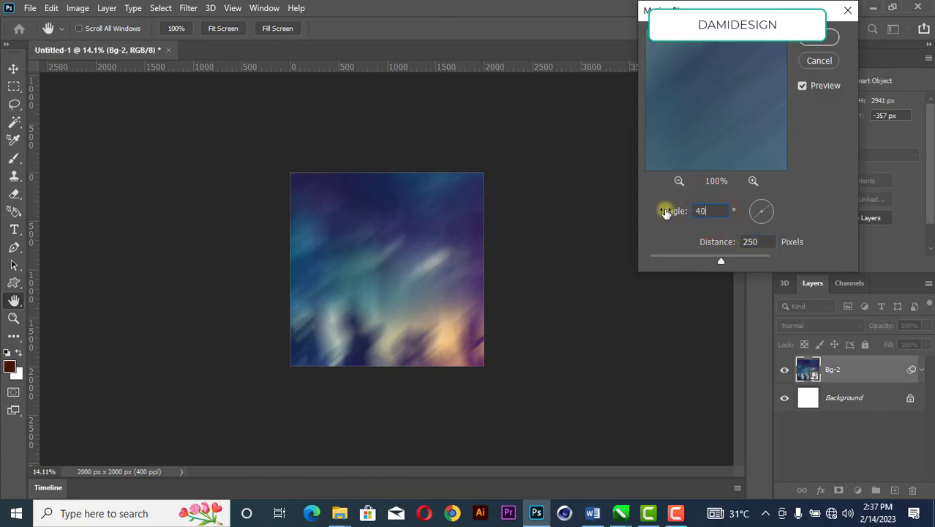
click(817, 42)
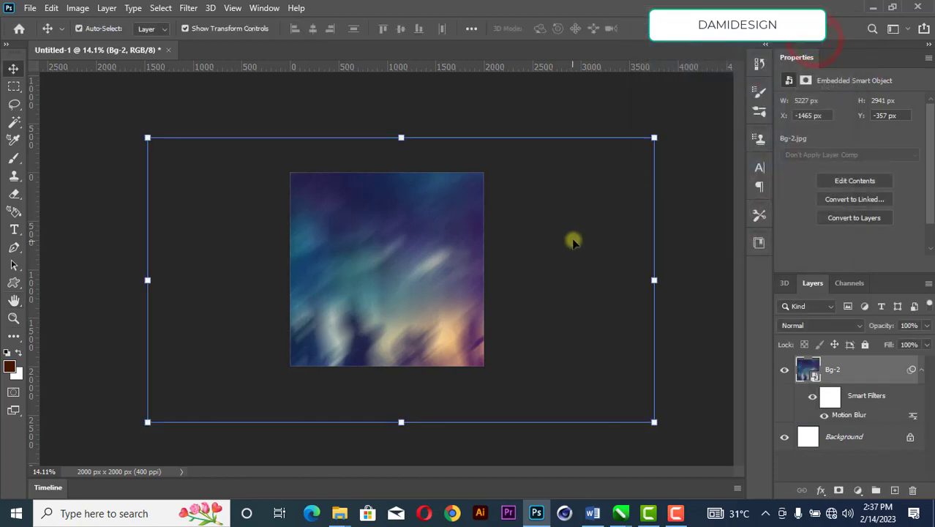
Flip the Bg-2 layer vertically and reposition it to about X 1232 px, Y 1000 px over the canvas
click(571, 240)
scroll(387, 299, up, 2)
scroll(403, 278, down, 1)
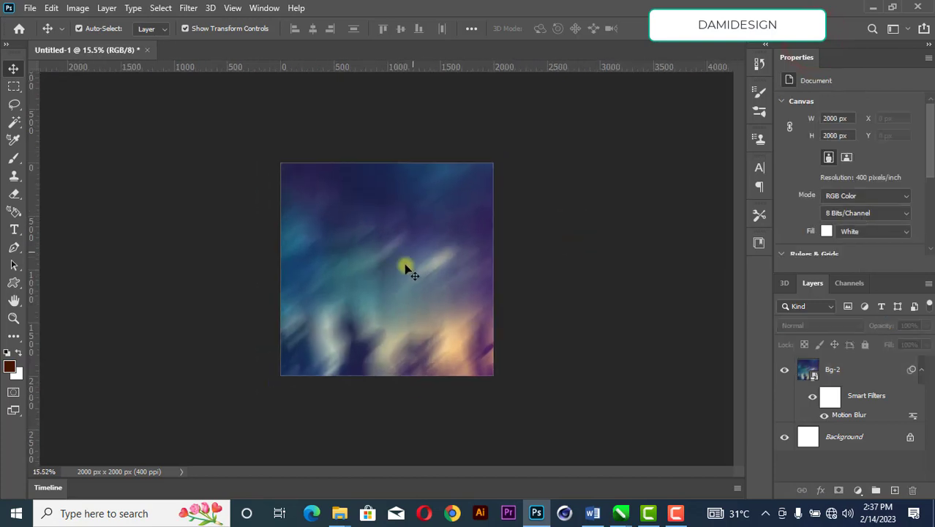
click(413, 249)
click(681, 265)
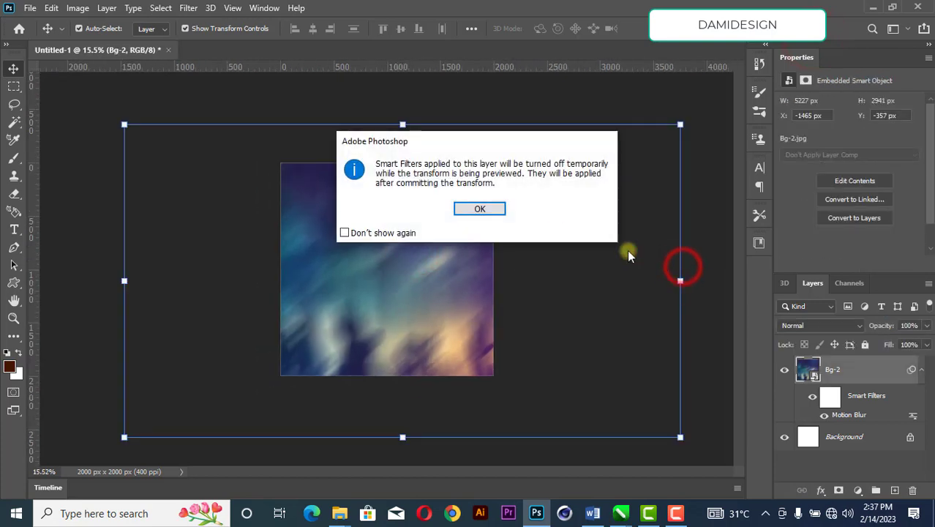
click(480, 210)
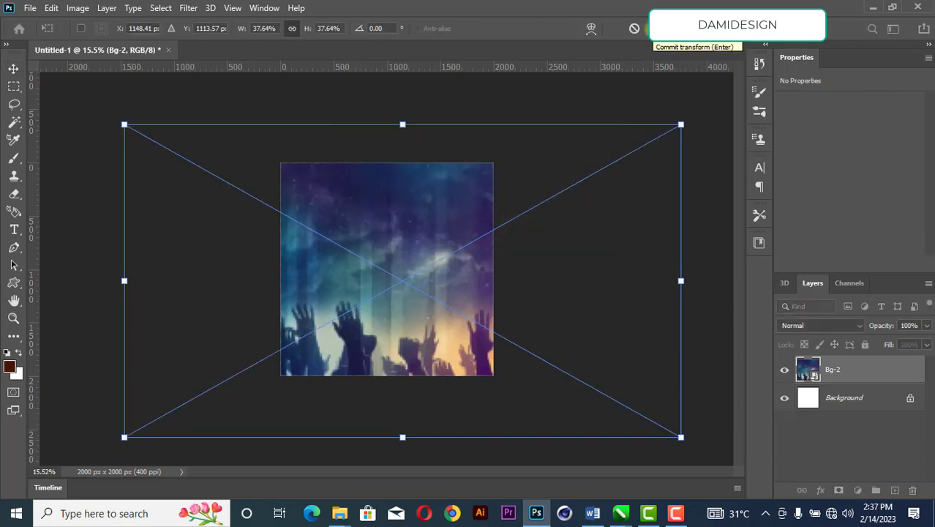
right_click(448, 232)
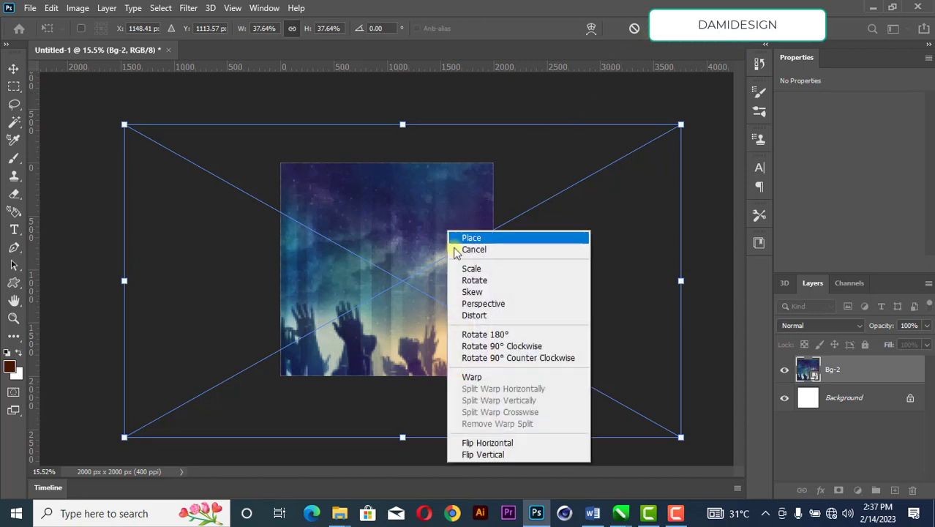
click(533, 456)
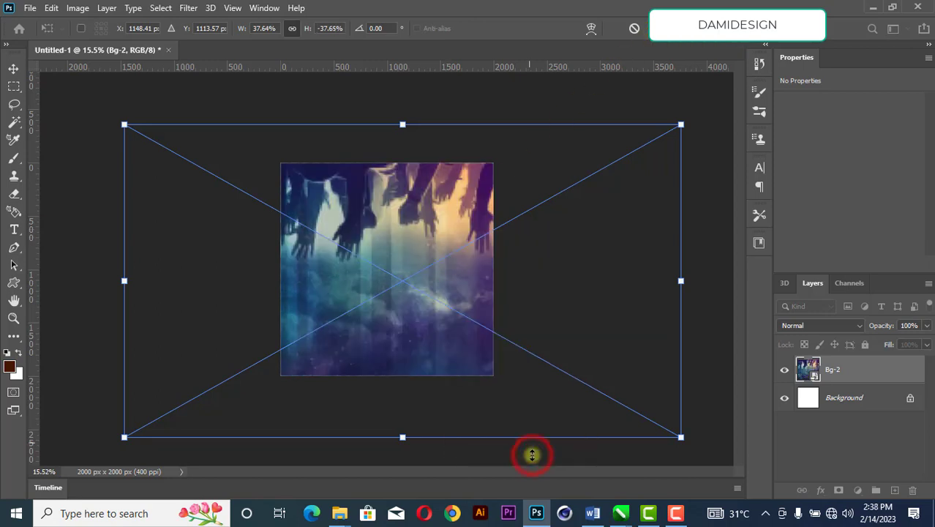
mouse_move(462, 292)
mouse_down()
mouse_move(473, 272)
mouse_move(470, 278)
mouse_up()
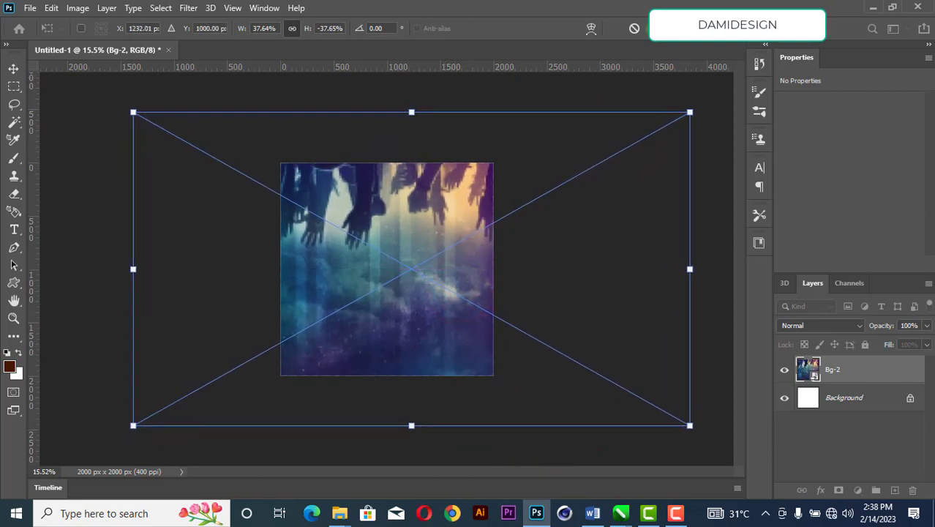
click(654, 27)
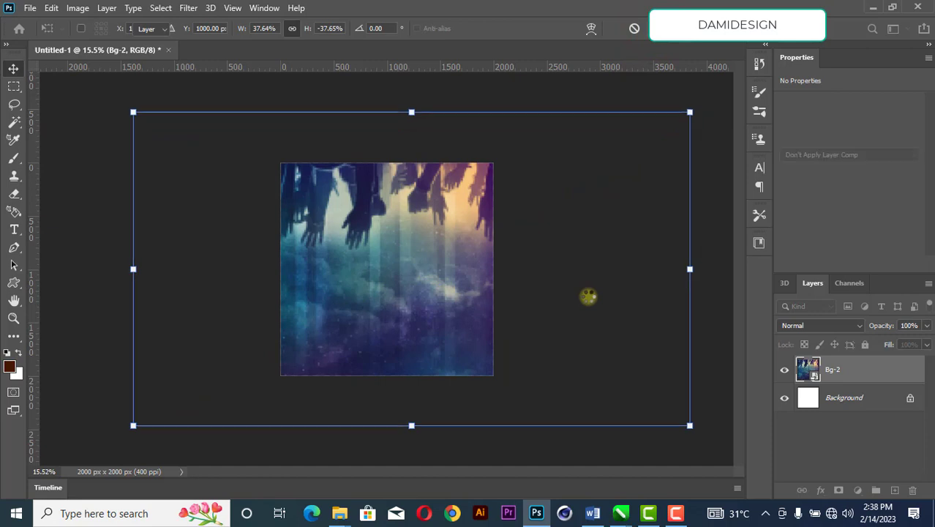
click(588, 296)
key(ctrl+plus)
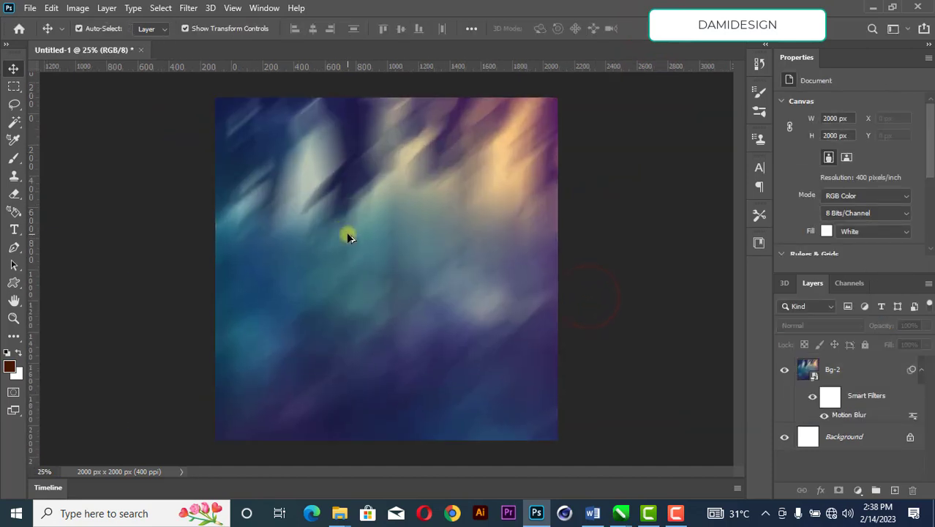
Try to move the flipped, blurred Bg-2 image sideways across the canvas
key(ctrl+minus)
click(345, 269)
drag(354, 270, 382, 257)
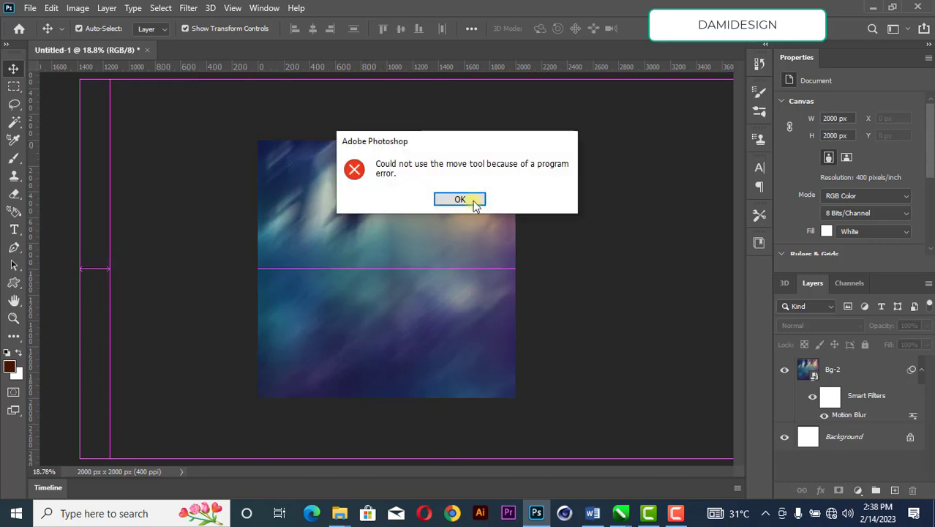
click(474, 202)
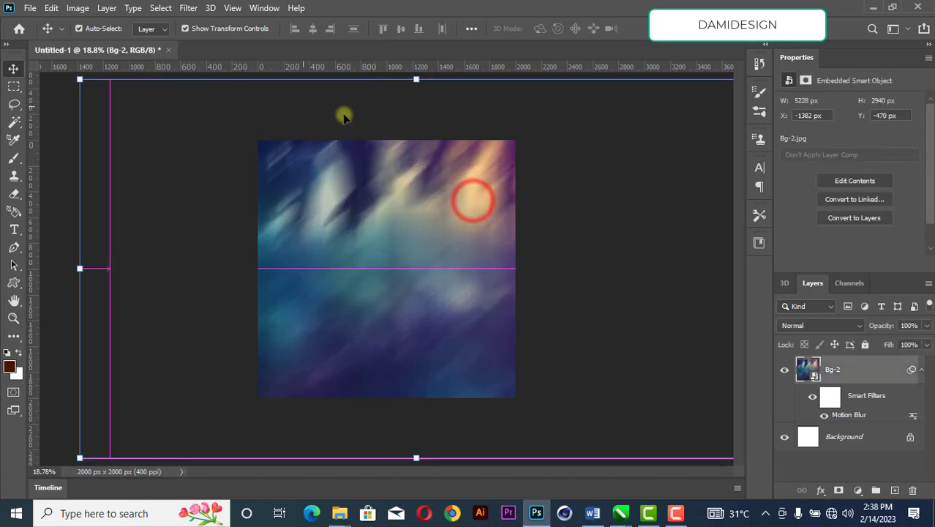
Apply Camera Raw tonal adjustments to the Bg-2 layer: Contrast +57, Highlights -21, Shadows -9 and Blacks -7
click(188, 9)
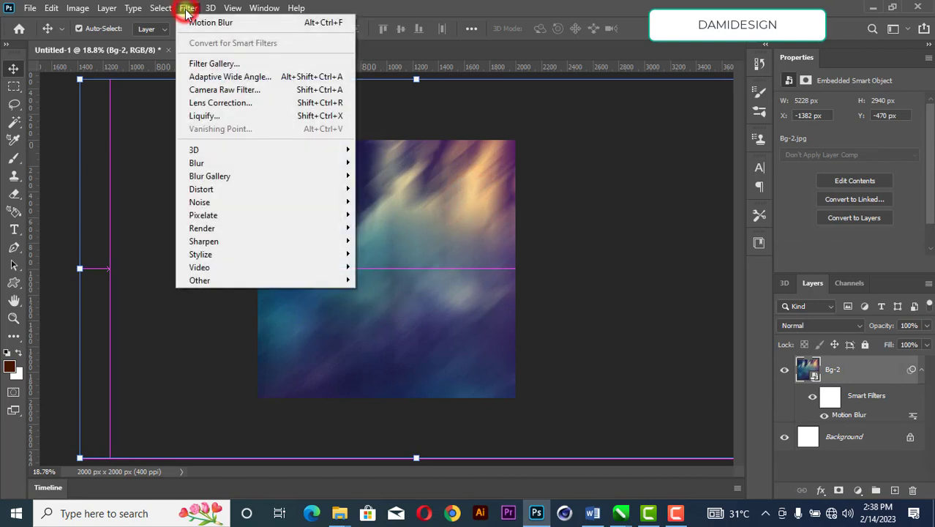
click(230, 90)
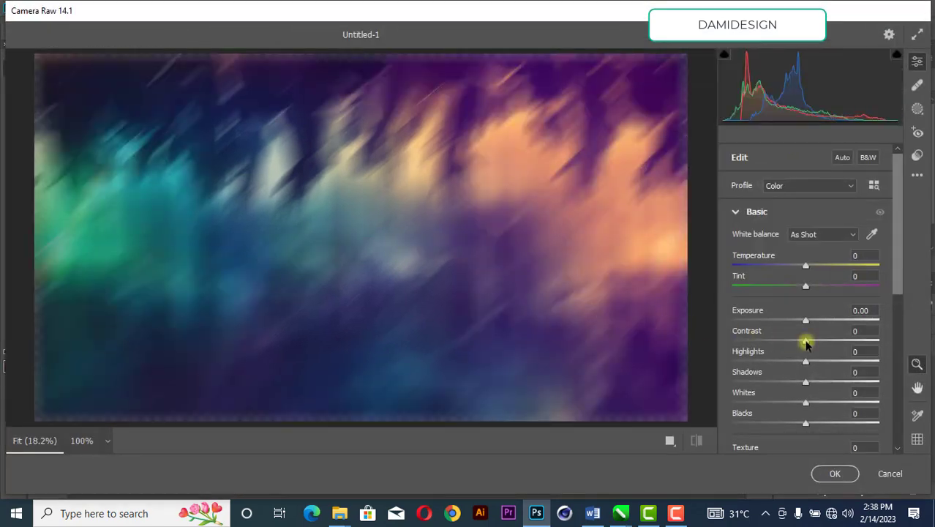
drag(810, 344, 853, 347)
drag(805, 364, 791, 388)
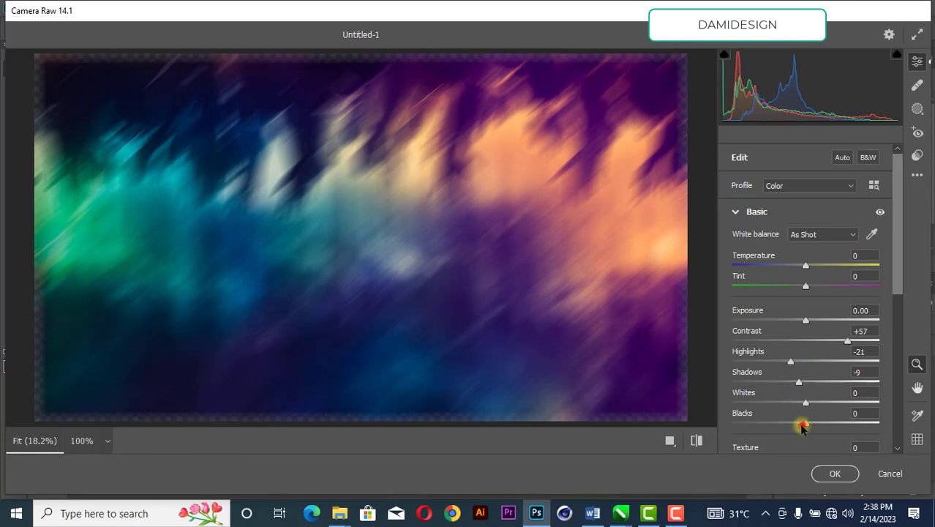
mouse_move(803, 428)
mouse_down()
mouse_move(783, 426)
mouse_move(797, 430)
mouse_up()
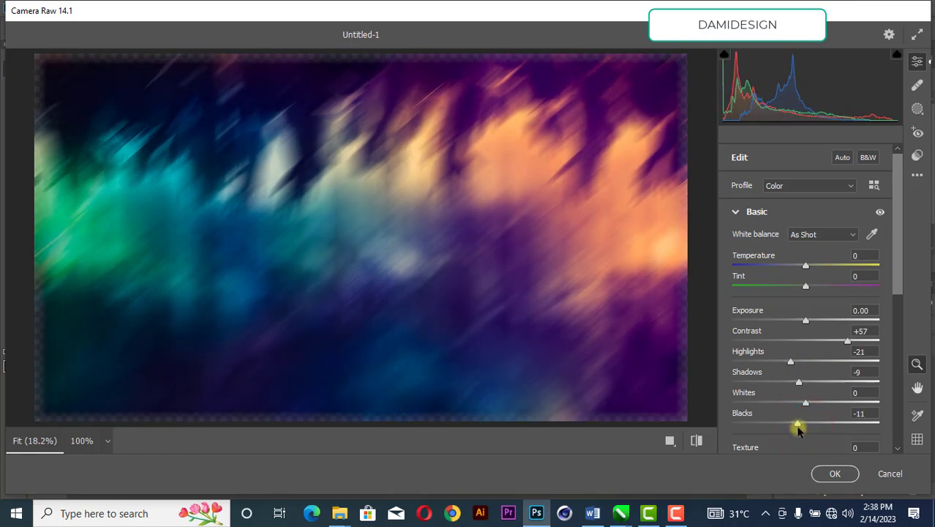
Set Texture to +50 and Clarity to +18 in the Camera Raw adjustments
scroll(801, 430, down, 3)
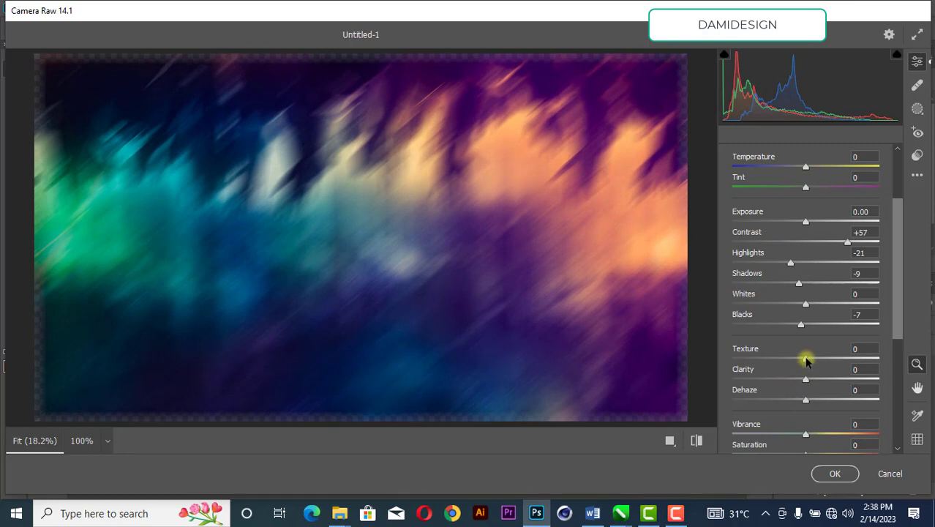
drag(813, 354, 842, 350)
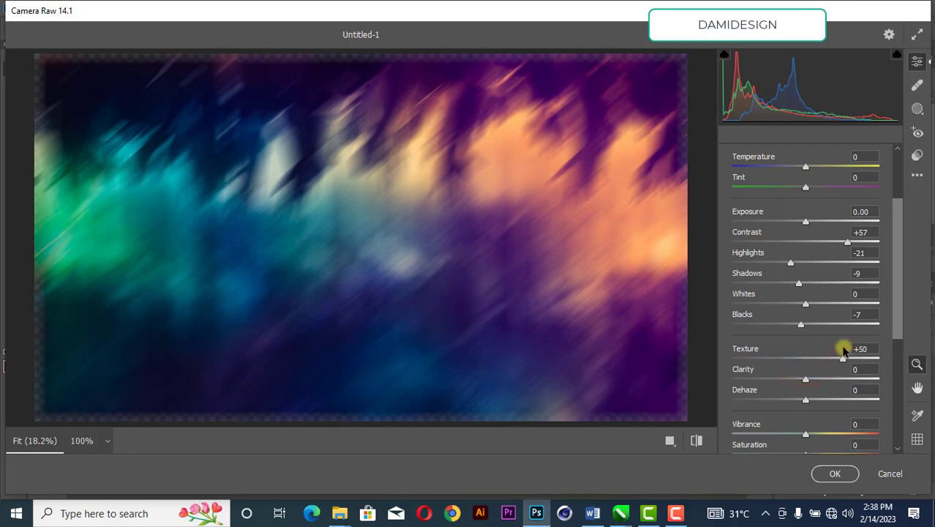
drag(808, 382, 823, 382)
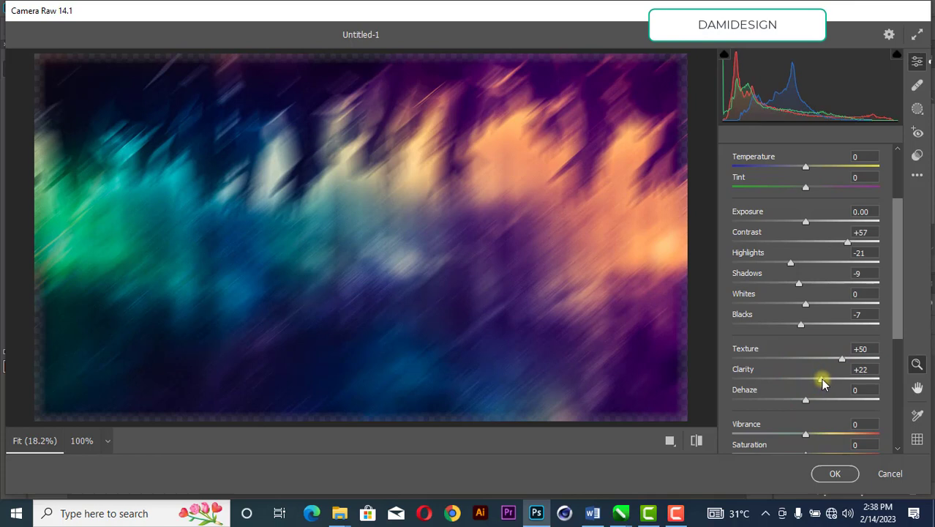
Set Camera Raw Sharpening to about 23, apply the filter, and compare Bg-2 with its smart filters off and on
scroll(819, 381, down, 4)
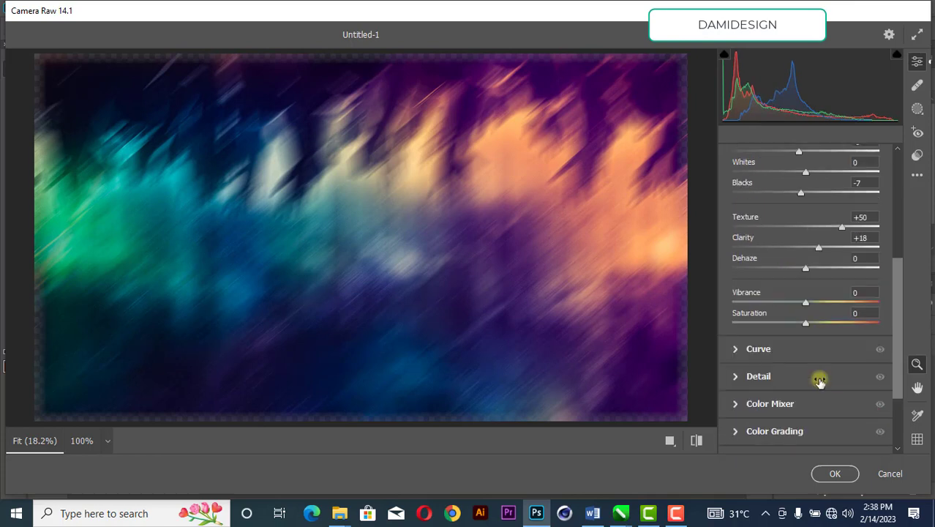
click(736, 377)
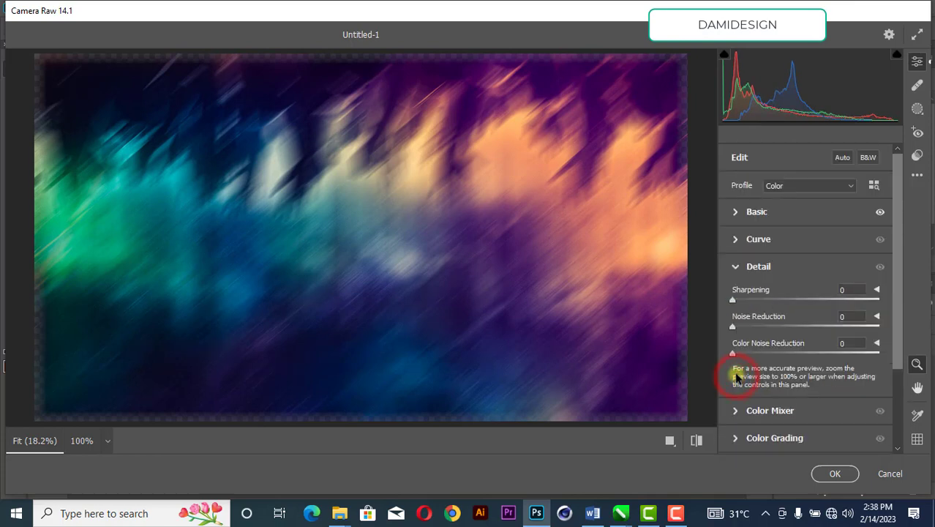
drag(759, 302, 768, 303)
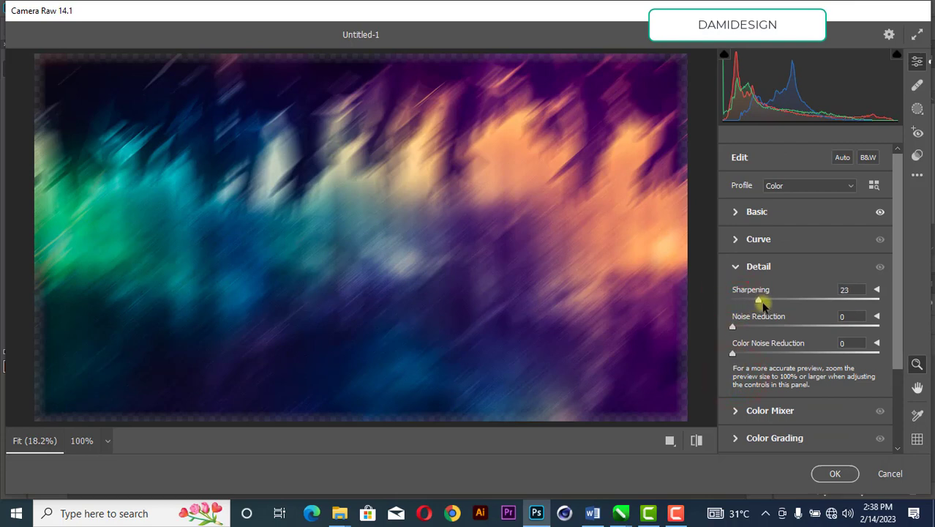
click(835, 474)
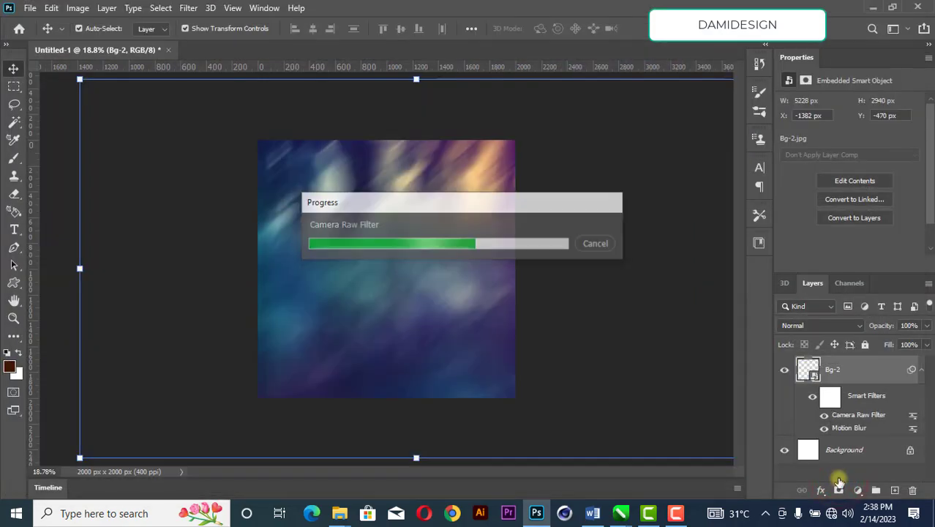
click(811, 399)
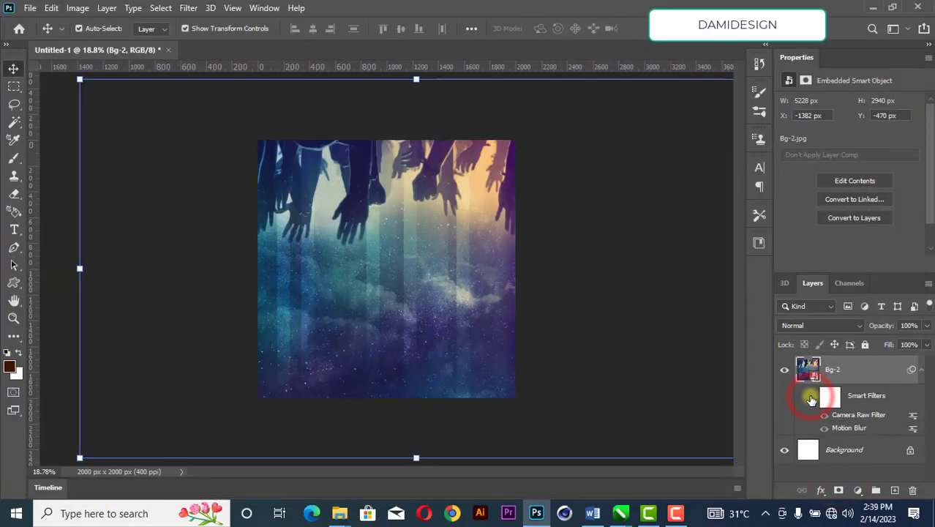
click(811, 399)
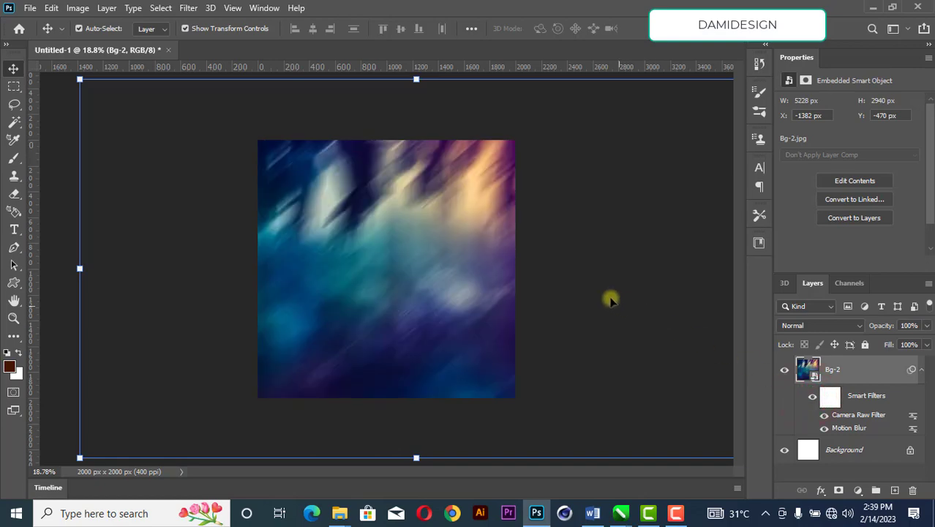
Shift the filtered Bg-2 image slightly right and down on the canvas and deselect the layer
click(608, 296)
scroll(379, 324, up, 1)
click(403, 282)
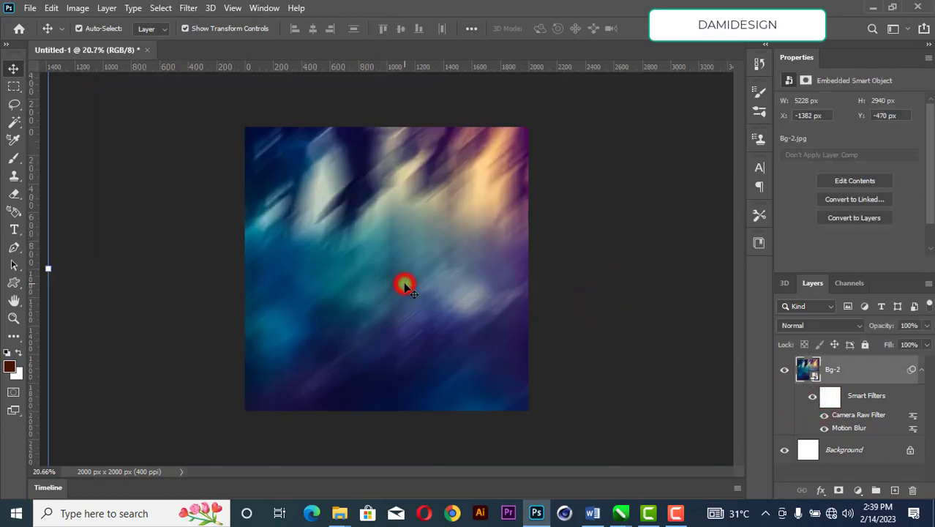
drag(431, 261, 441, 268)
click(579, 219)
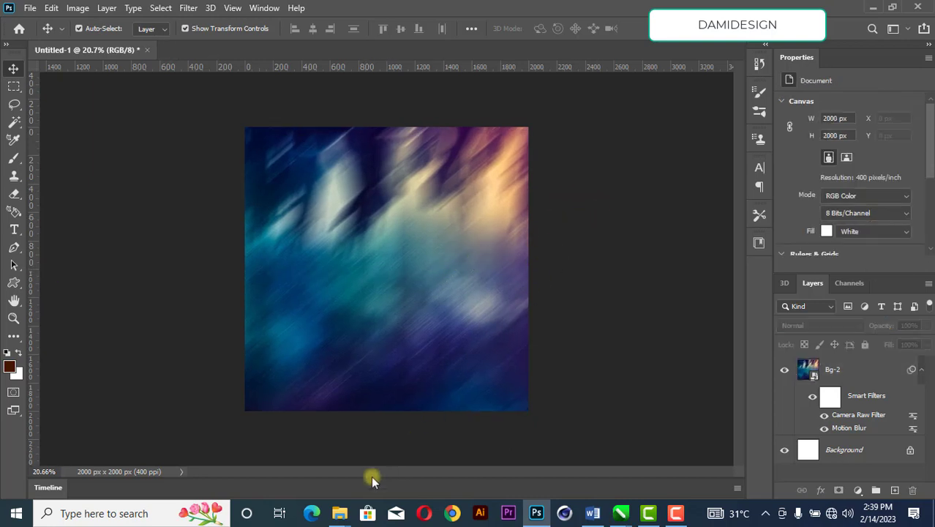
Switch to the Power folder in File Explorer and copy the CROWD-5 image
mouse_move(339, 516)
click(199, 446)
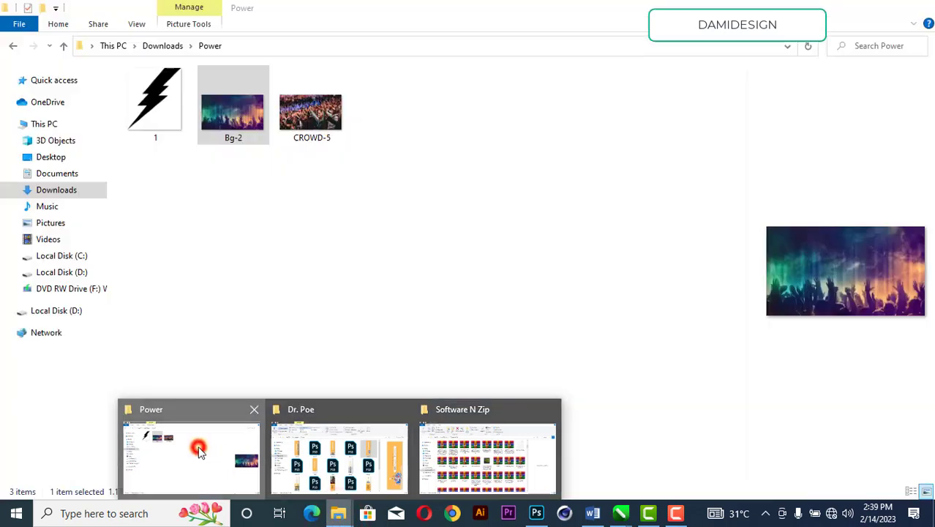
click(296, 102)
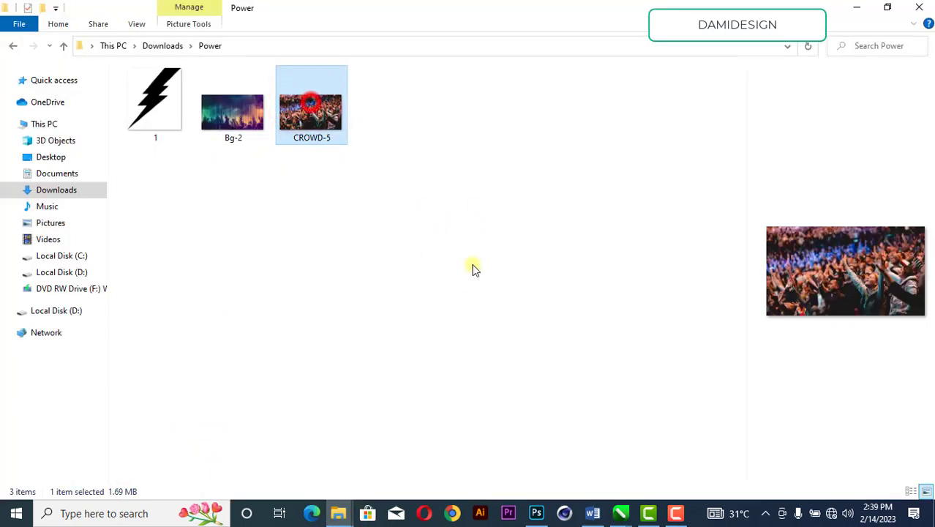
click(236, 89)
click(306, 109)
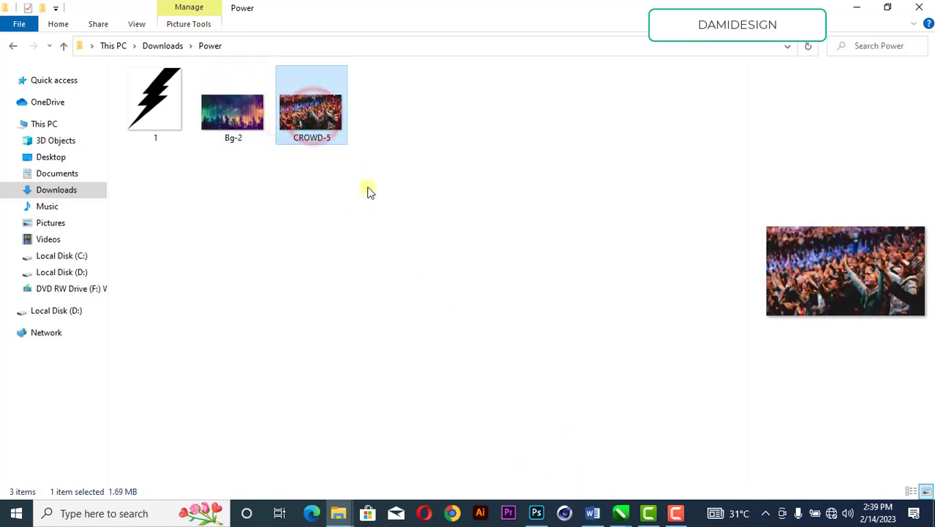
right_click(308, 117)
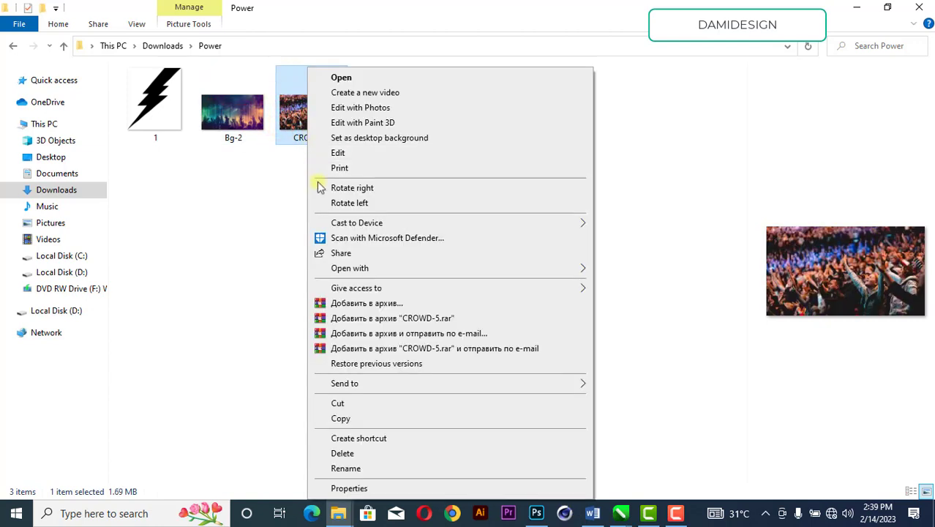
click(352, 418)
click(415, 185)
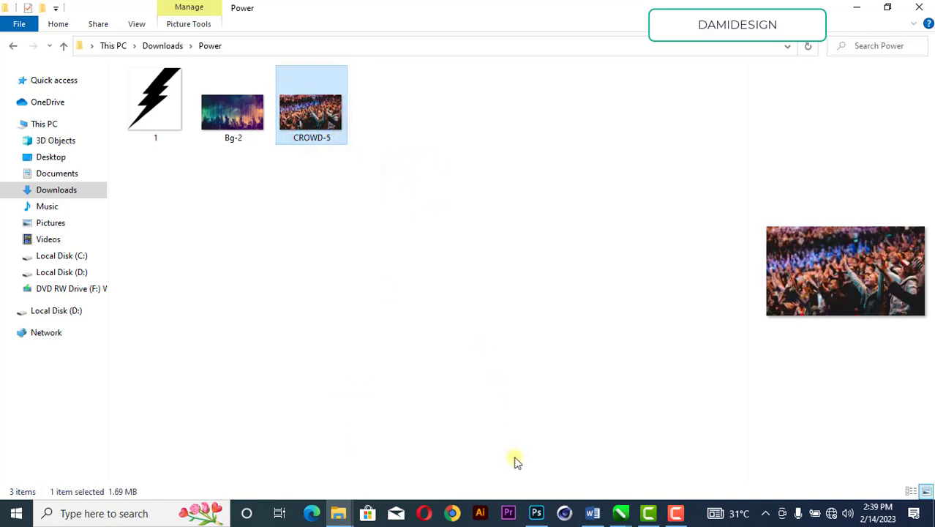
Switch back to Photoshop and open the CROWD-5 image from the Power folder inside Downloads
click(537, 513)
click(27, 8)
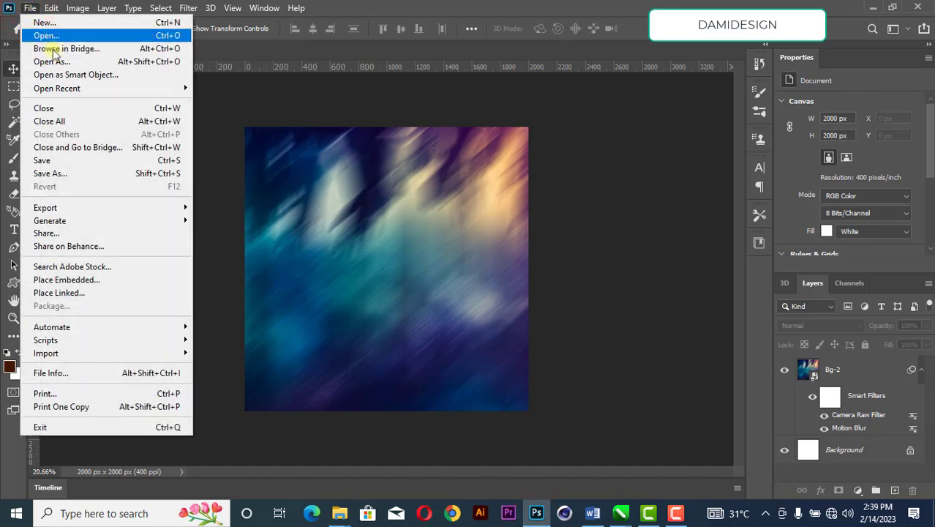
click(45, 35)
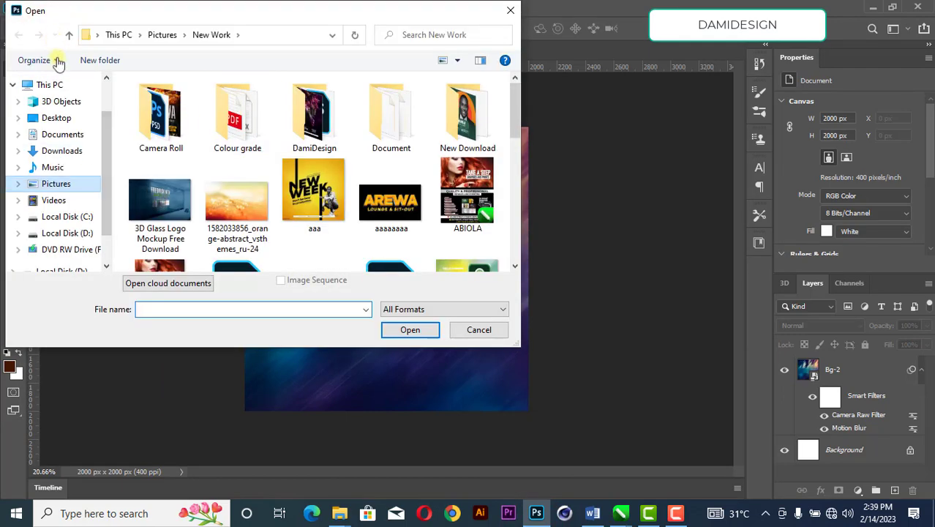
click(77, 153)
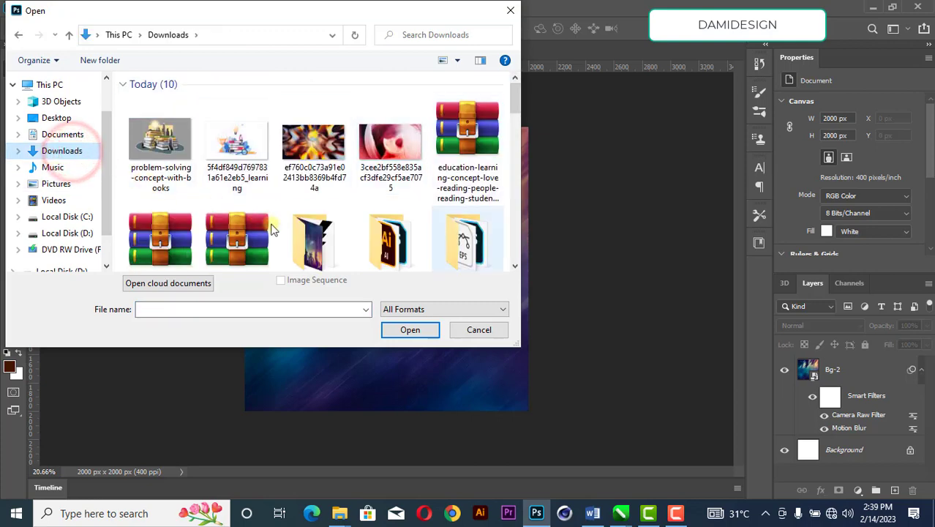
click(328, 242)
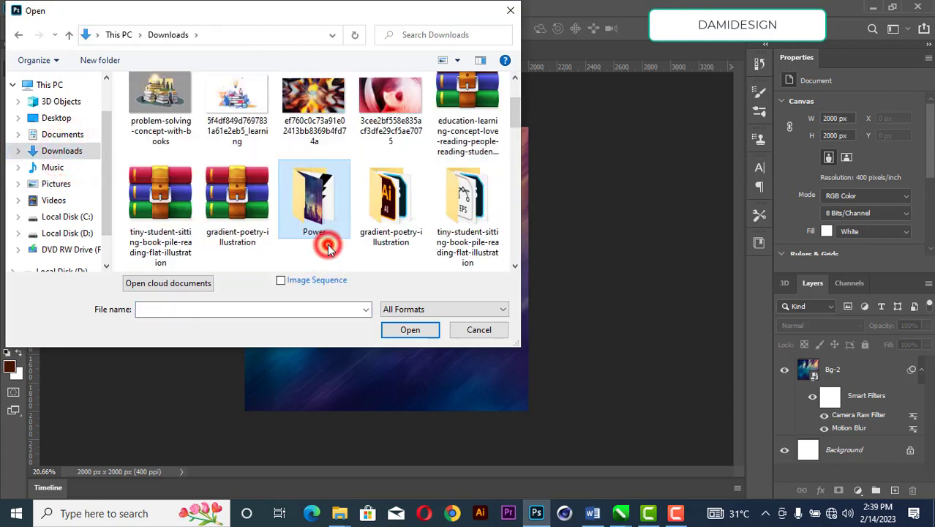
double_click(322, 198)
click(323, 122)
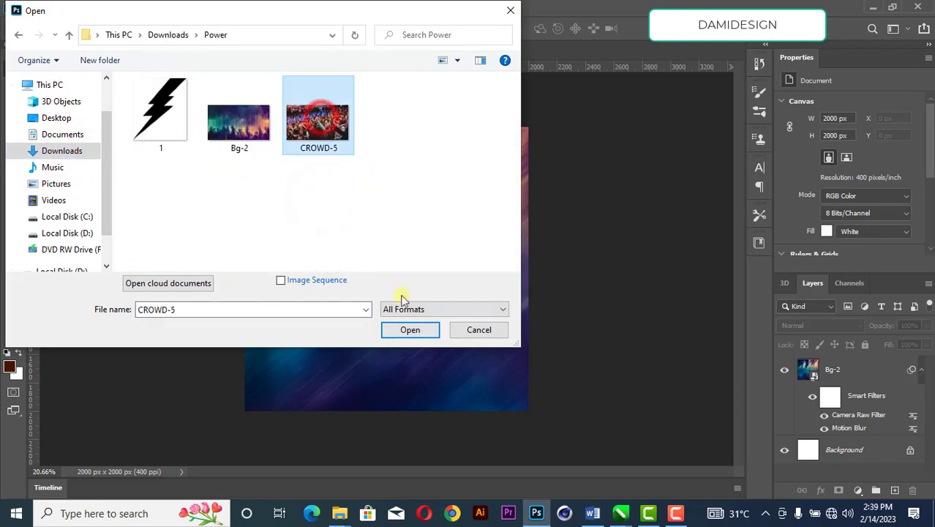
click(414, 333)
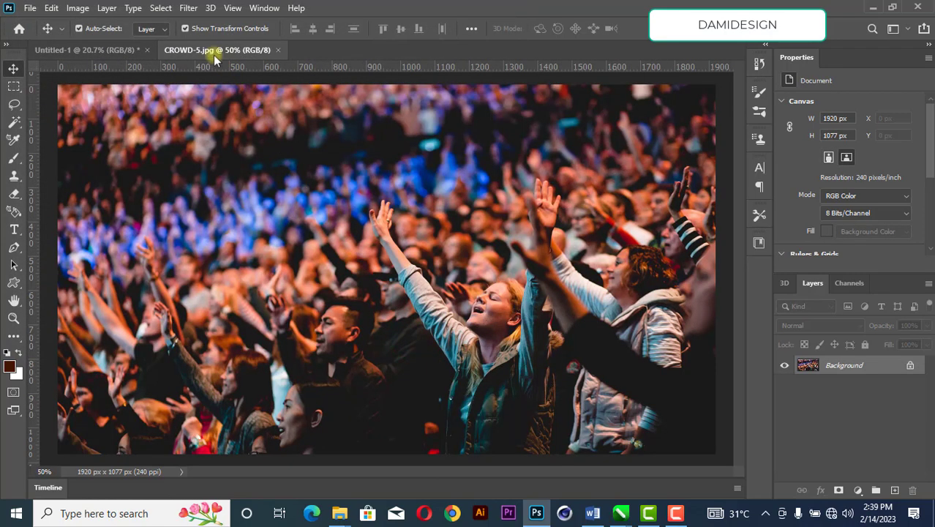
Float the CROWD-5 document, copy its image into the Untitled-1 design as a new layer, and close CROWD-5
drag(212, 51, 245, 141)
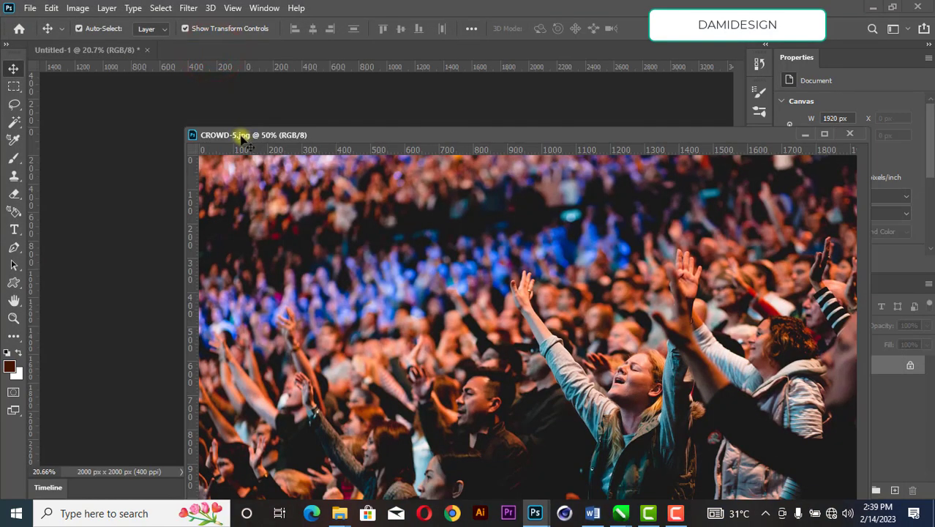
click(85, 49)
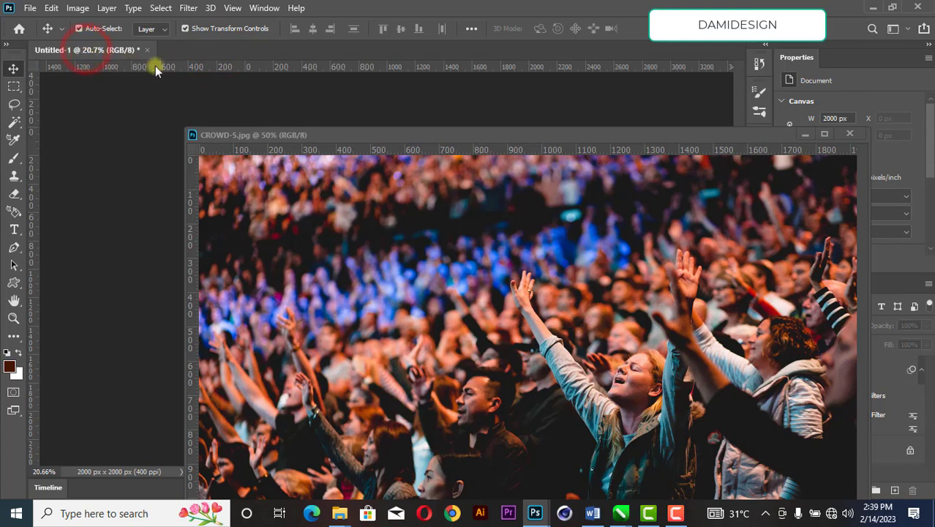
drag(485, 137, 720, 86)
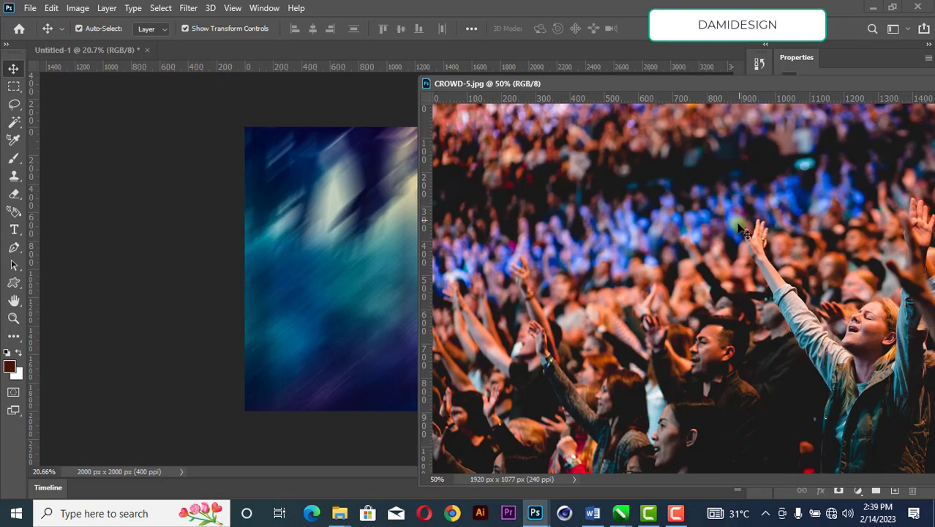
drag(339, 268, 340, 270)
drag(669, 83, 459, 131)
click(875, 131)
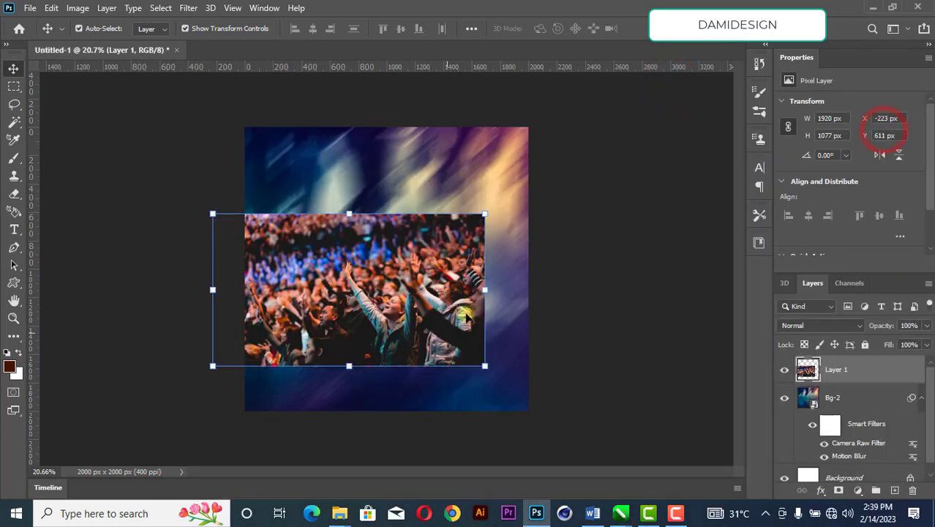
Move the crowd image over the lower part of the canvas and scale it to about 126%, extending past both sides
drag(448, 320, 481, 370)
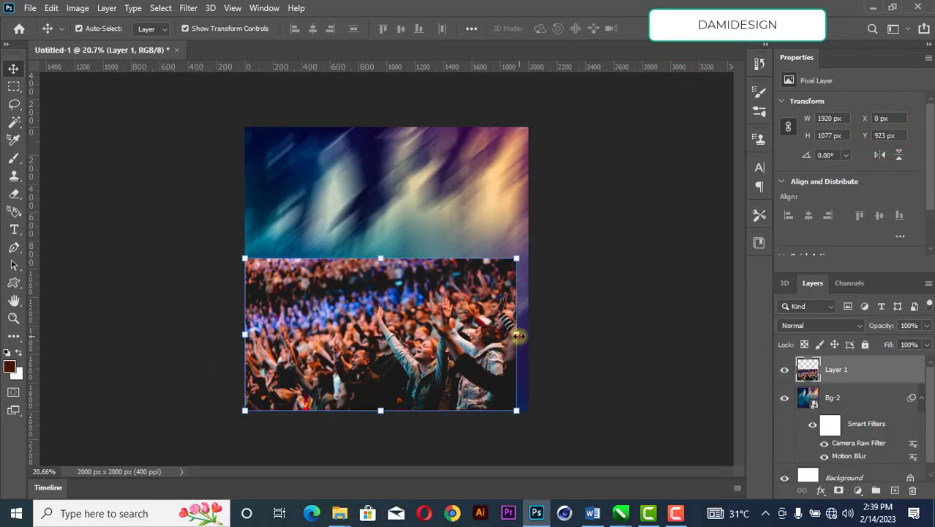
drag(517, 335, 590, 308)
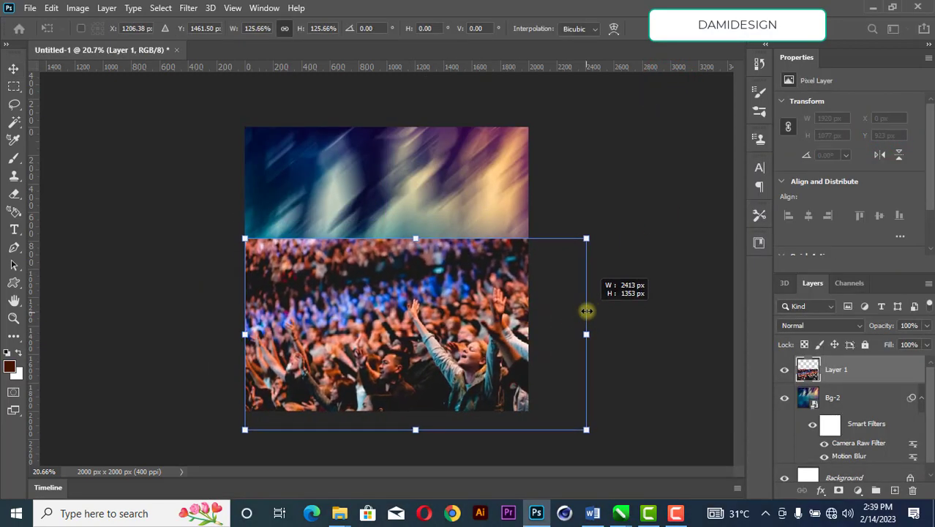
drag(517, 366, 501, 371)
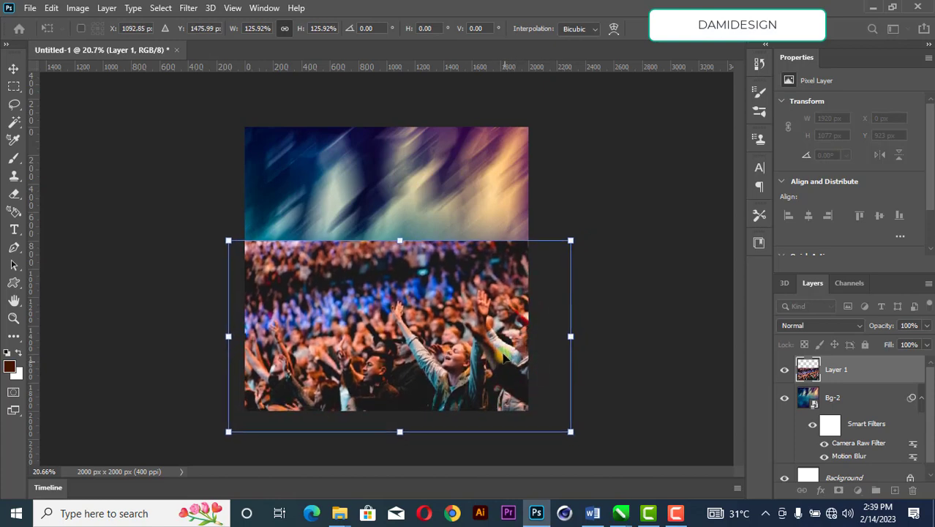
right_click(504, 359)
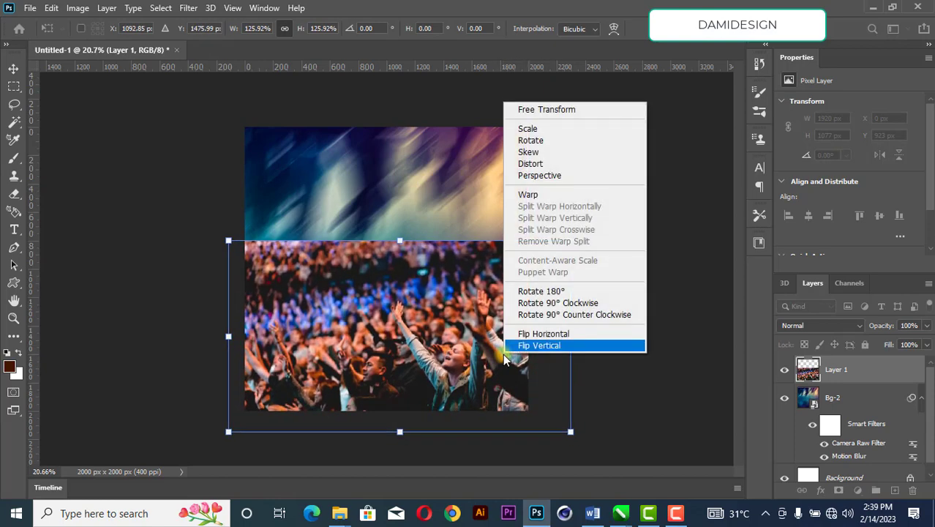
click(549, 350)
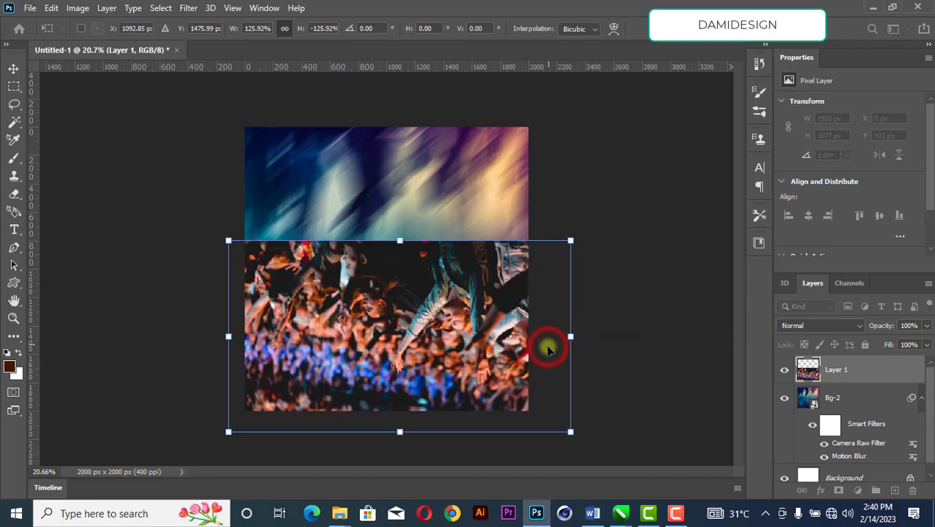
key(ctrl+z)
Flip the crowd image horizontally, shift it slightly left and down, and apply the transform
right_click(467, 331)
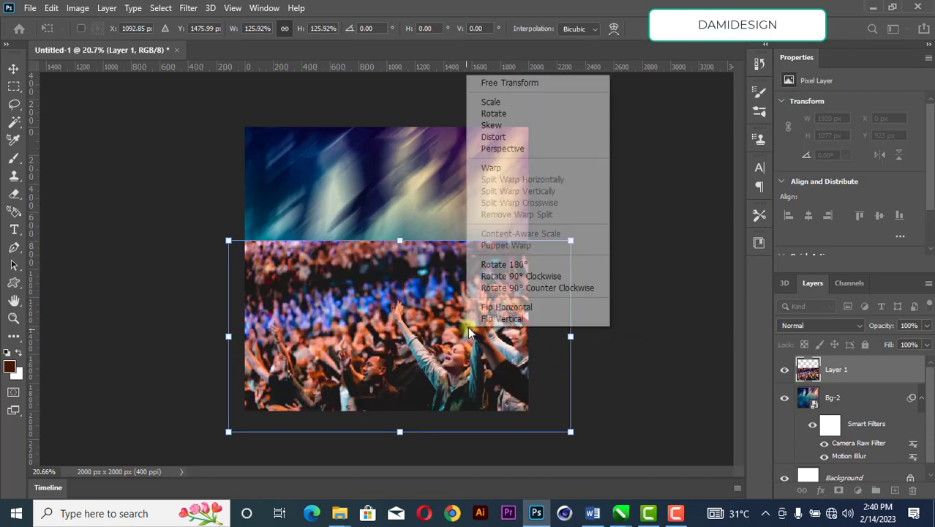
click(536, 306)
drag(487, 346, 478, 358)
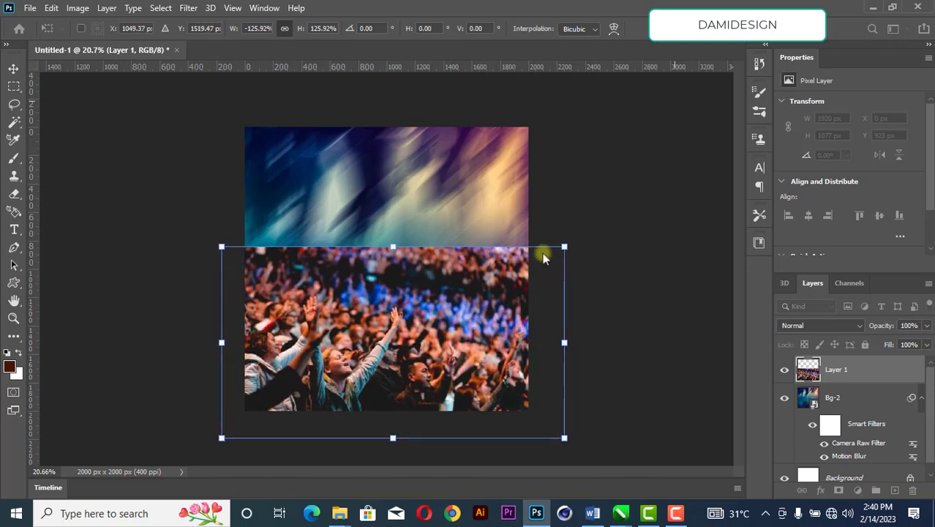
click(677, 29)
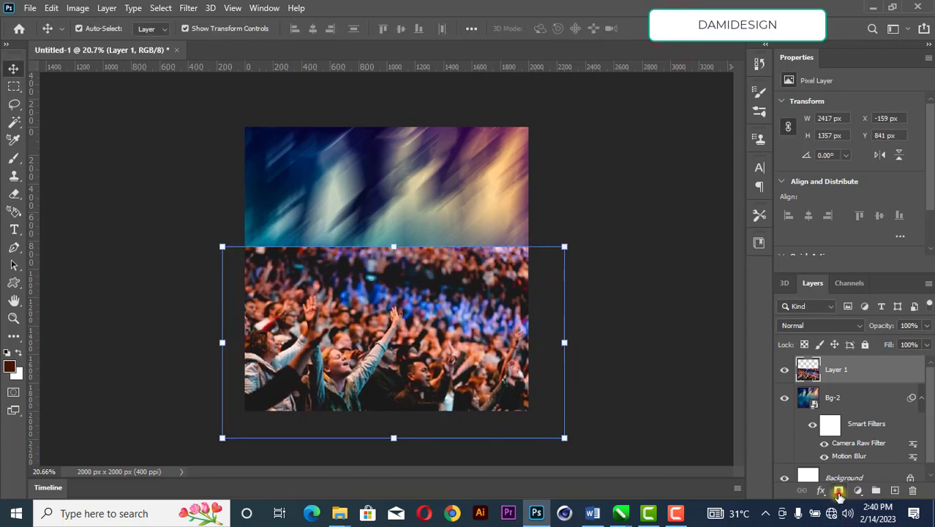
Add a layer mask to the crowd layer and brush black along its upper edge to blend it into the background
click(839, 491)
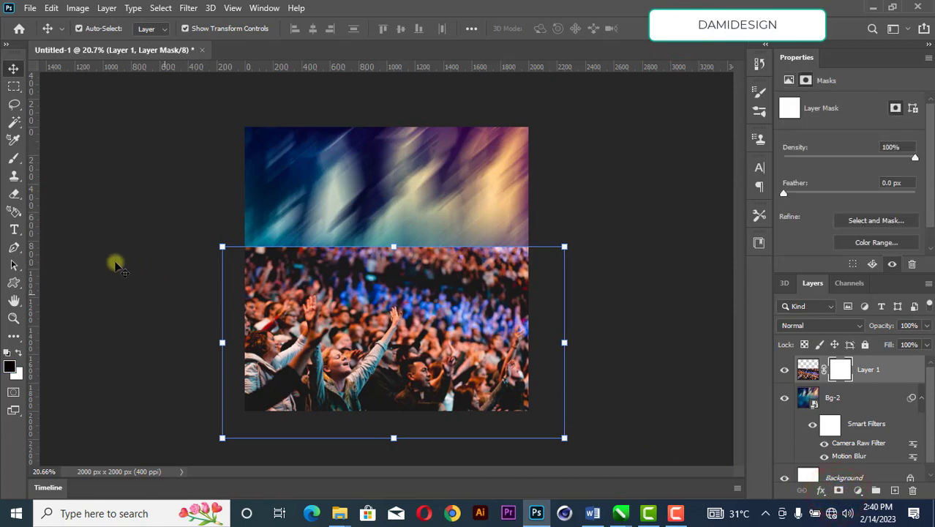
key(b)
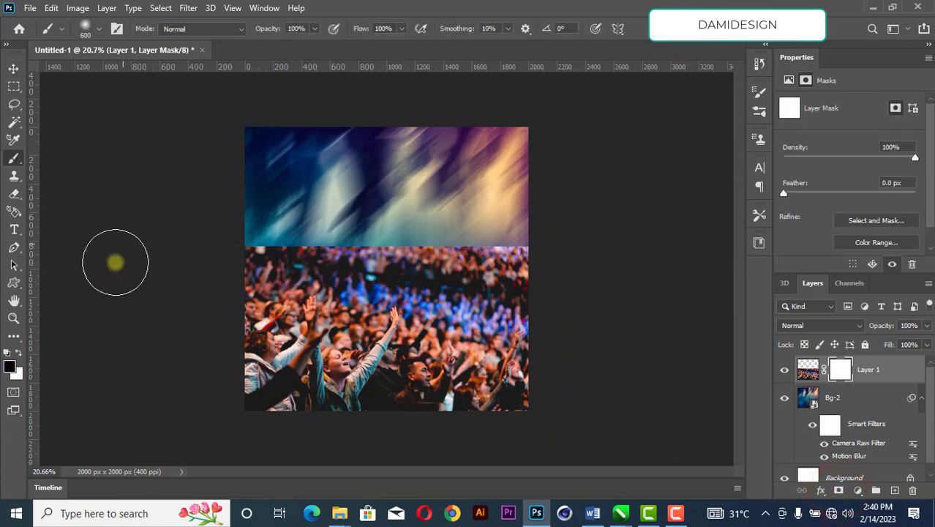
click(15, 159)
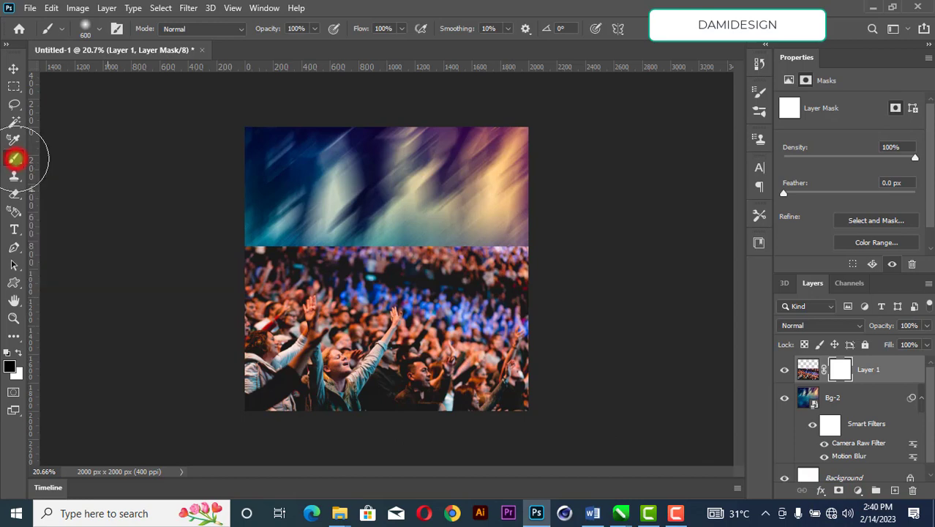
click(19, 353)
drag(202, 263, 333, 260)
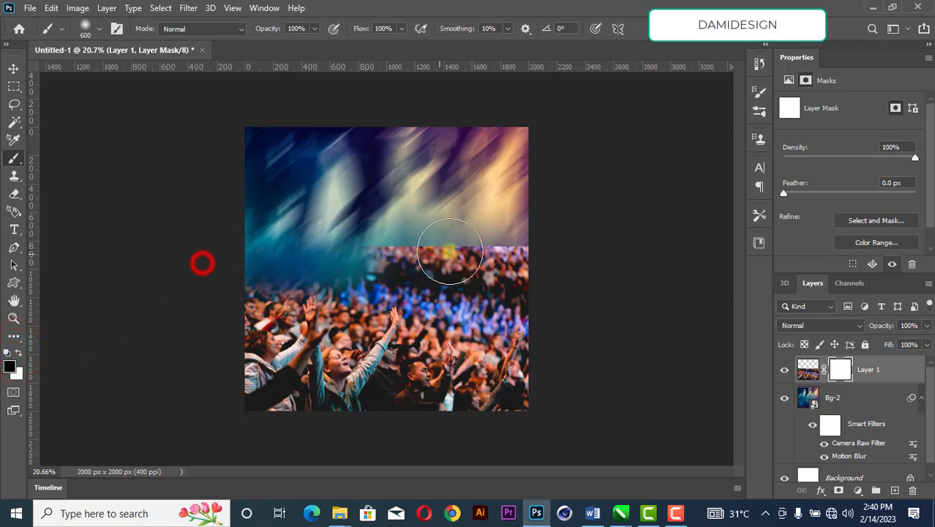
mouse_move(450, 251)
mouse_down()
mouse_move(576, 223)
mouse_move(491, 255)
mouse_move(243, 255)
mouse_move(263, 244)
mouse_move(592, 222)
mouse_up()
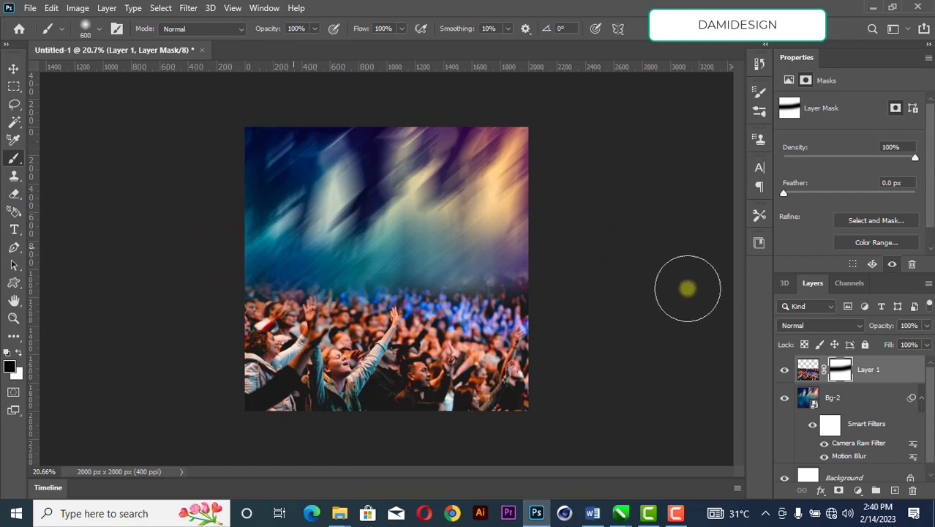
Set the crowd layer's blend mode to Soft Light and deselect the layer
click(809, 372)
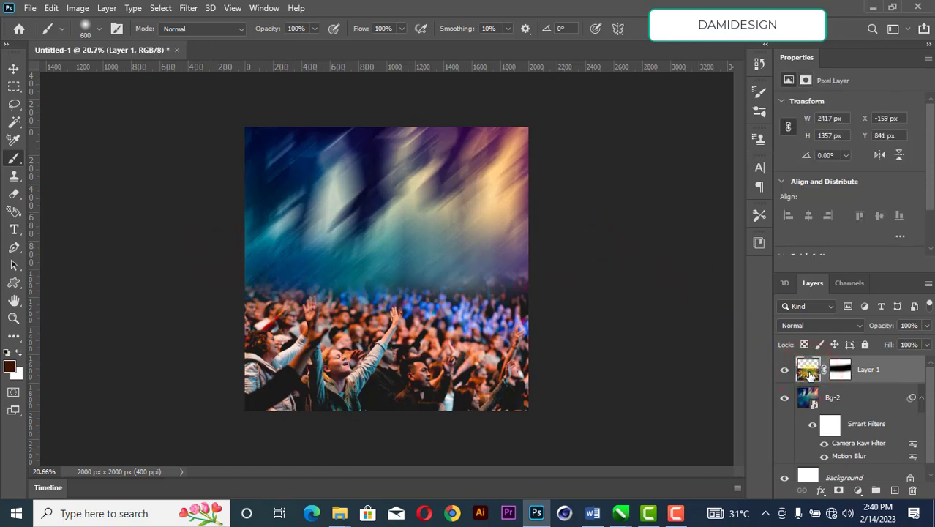
click(819, 327)
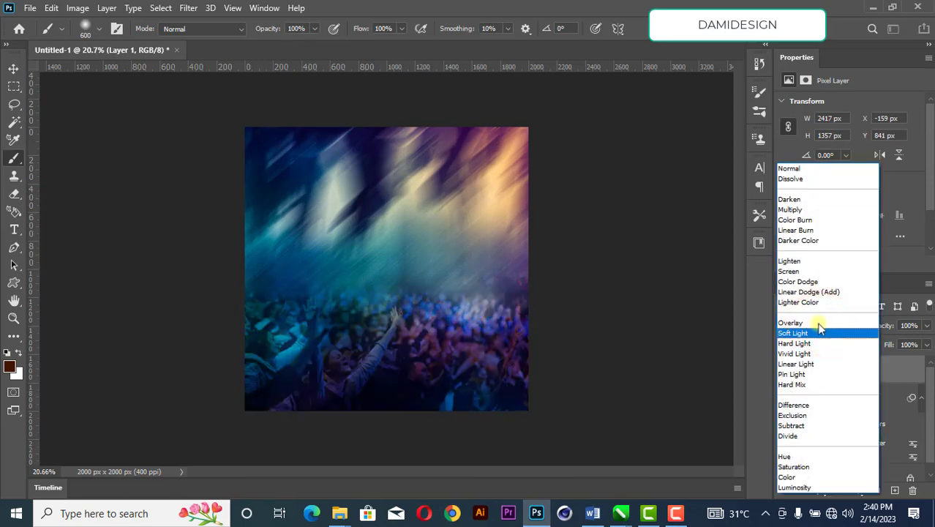
click(814, 334)
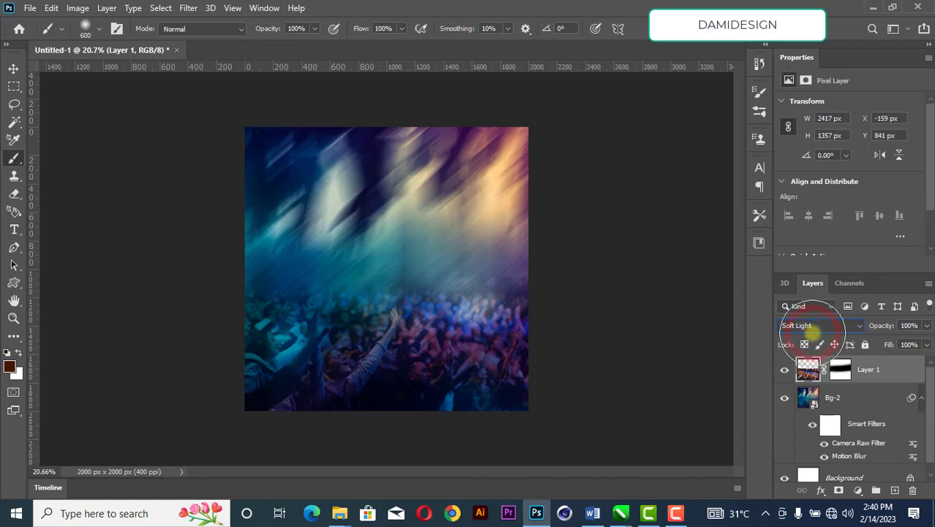
click(14, 71)
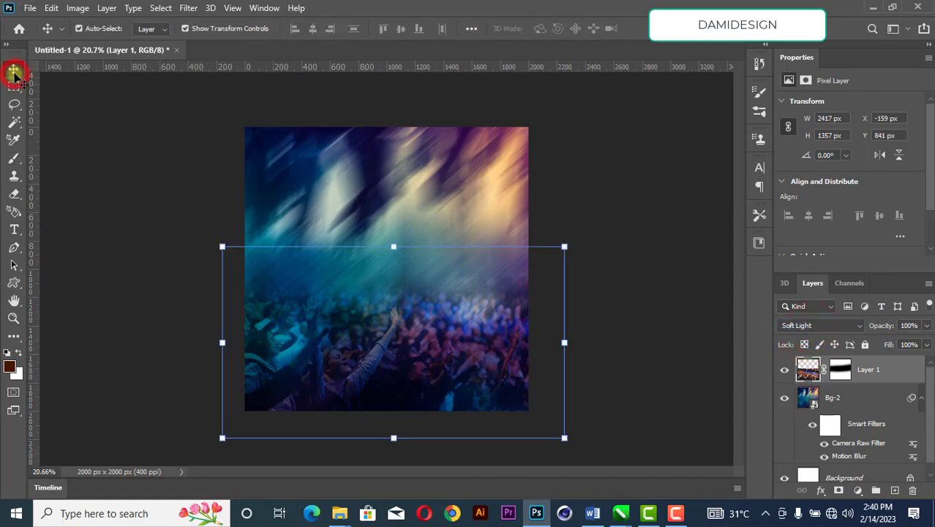
key(ctrl+plus)
key(ctrl+0)
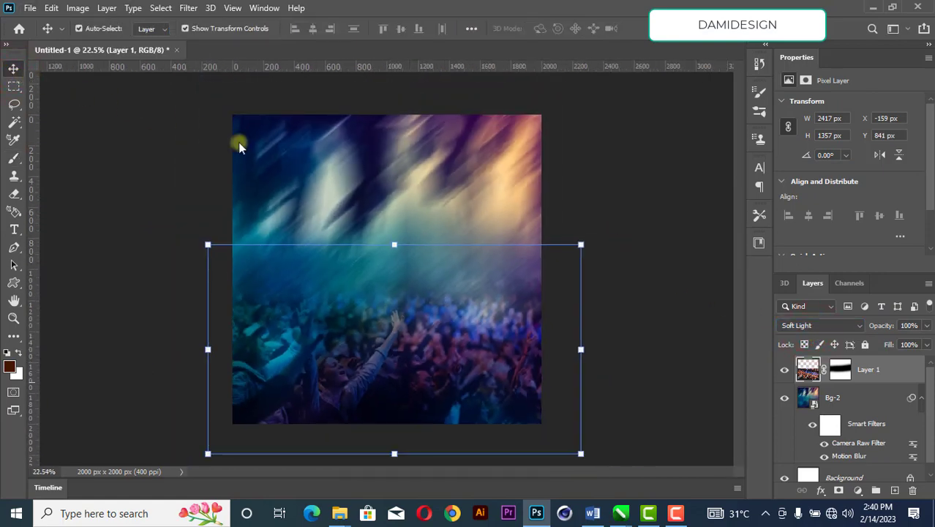
click(822, 325)
key(Down)
key(Down)
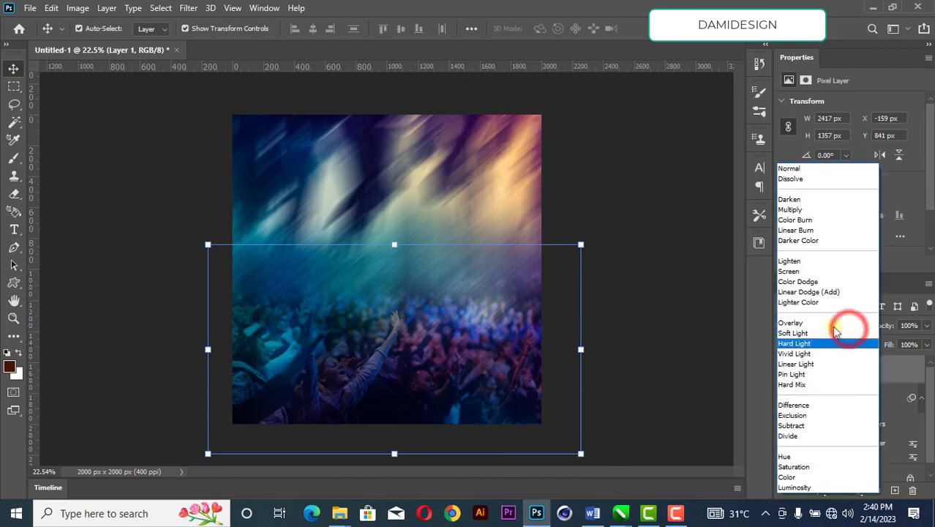
click(798, 335)
click(659, 328)
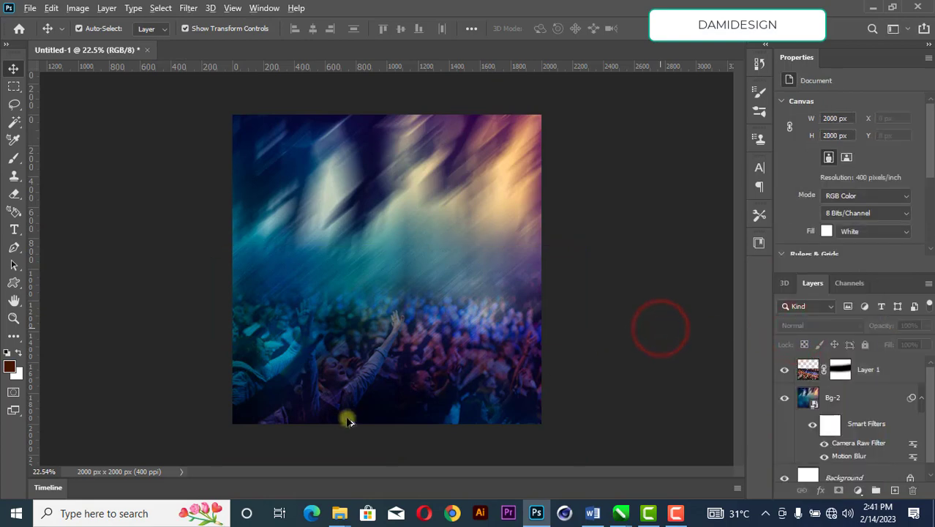
Place two vertical guides on the canvas at about 475 px and 1465 px
scroll(348, 422, up, 2)
scroll(348, 422, down, 2)
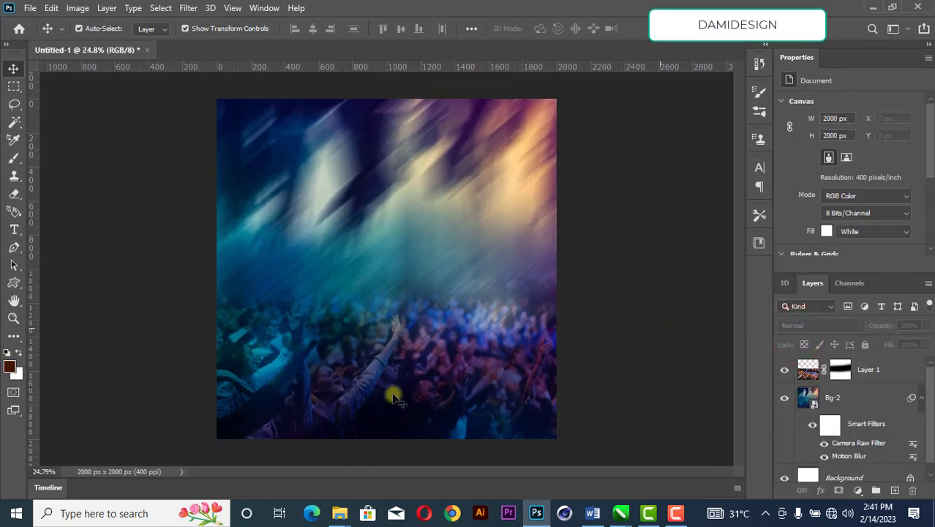
click(603, 286)
scroll(396, 331, up, 1)
drag(51, 229, 289, 306)
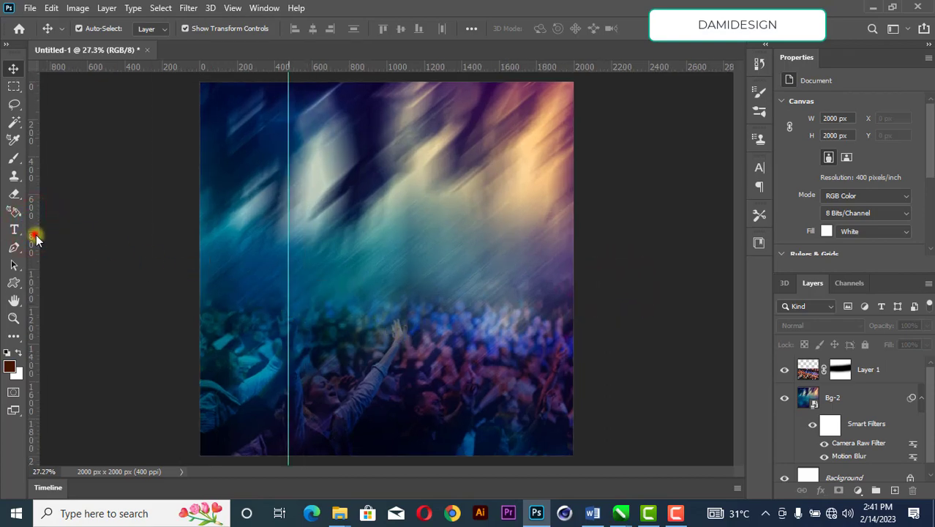
drag(32, 234, 475, 351)
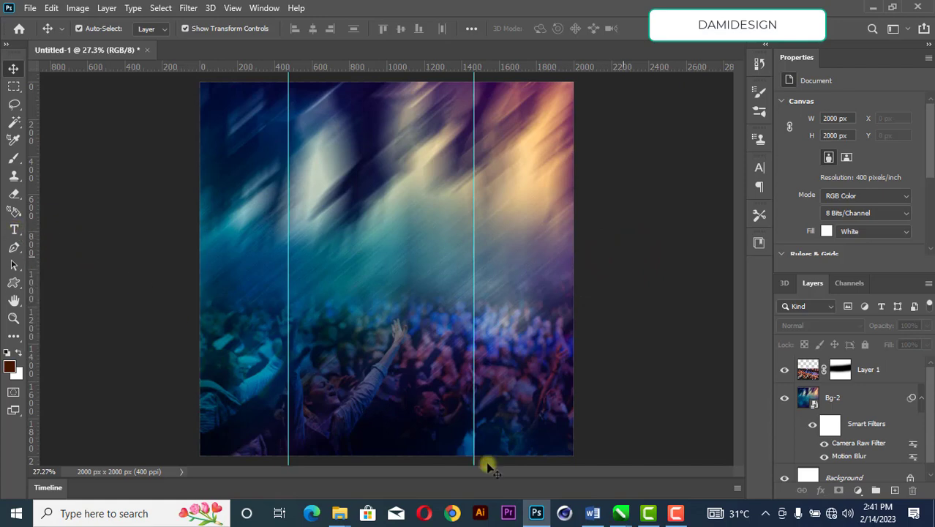
Switch to the Document1 text in Word and convert all of its text to uppercase
mouse_move(593, 519)
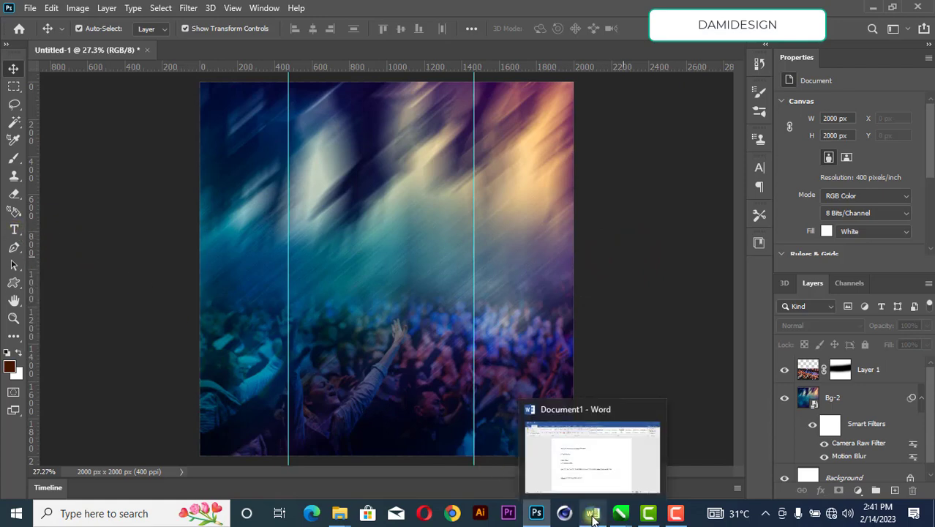
click(591, 457)
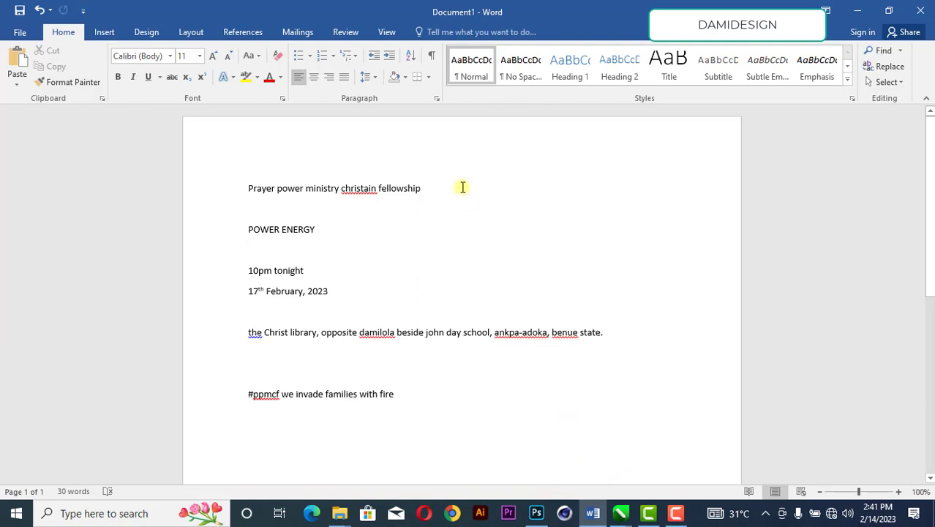
right_click(367, 190)
click(426, 184)
drag(426, 184, 239, 193)
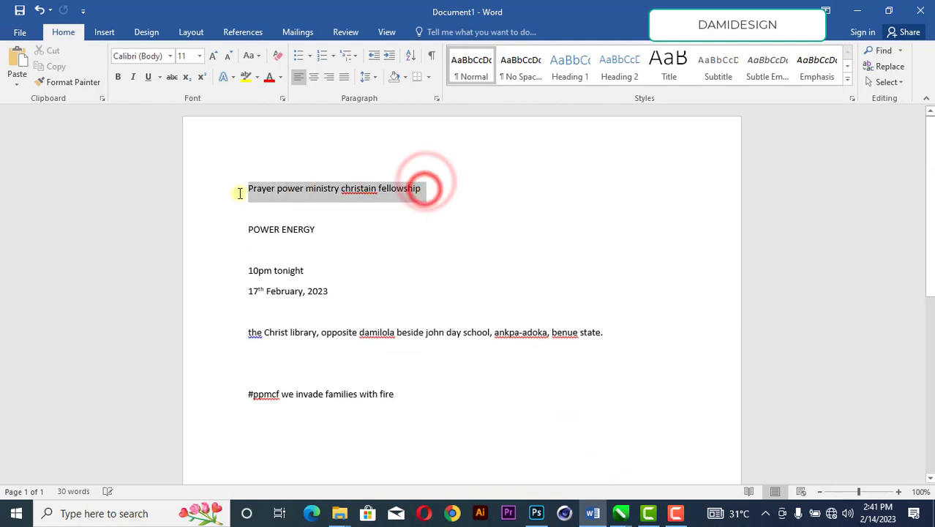
key(shift+F3)
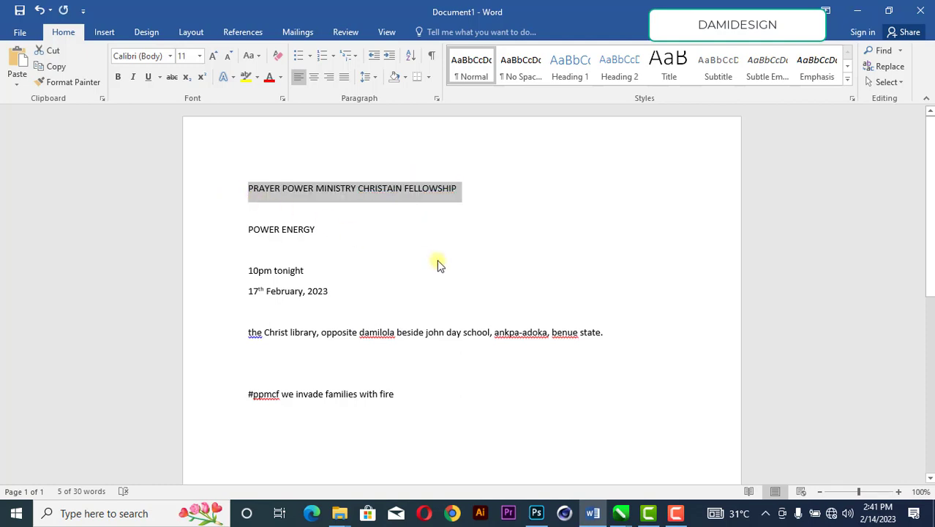
key(ctrl+a)
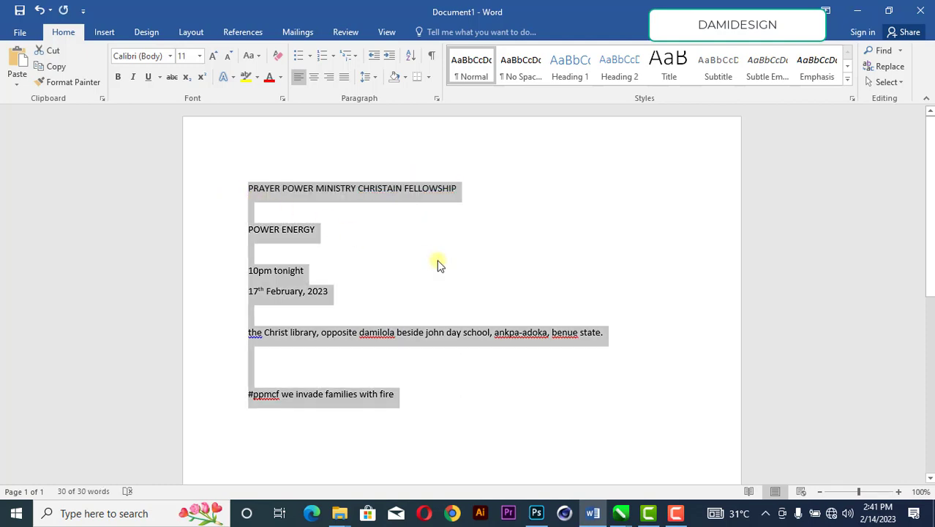
key(shift+F3)
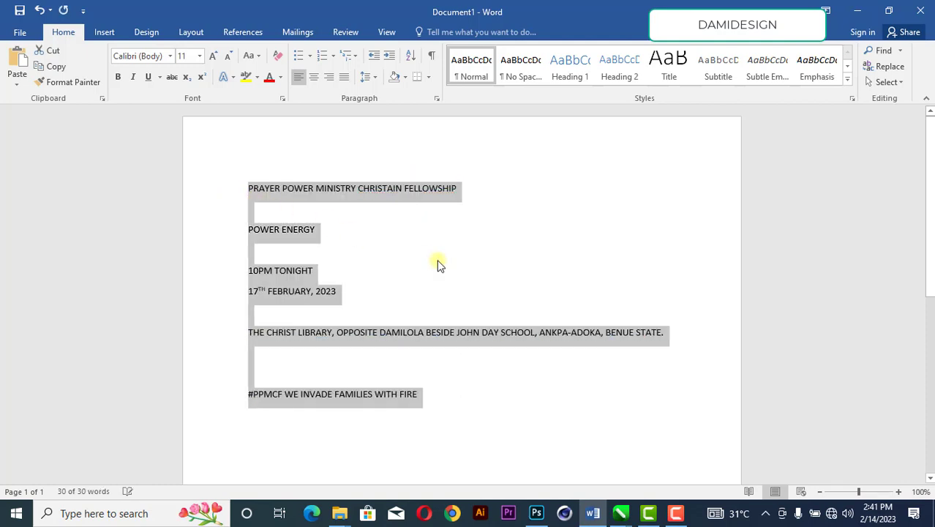
Copy the line "PRAYER POWER MINISTRY CHRISTAIN FELLOWSHIP" and switch back to Photoshop
click(474, 216)
drag(468, 188, 219, 190)
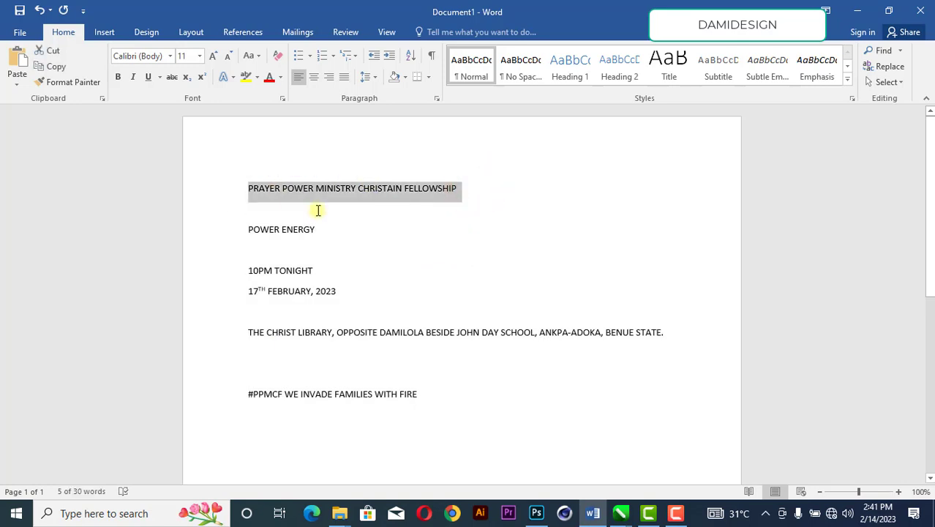
click(536, 513)
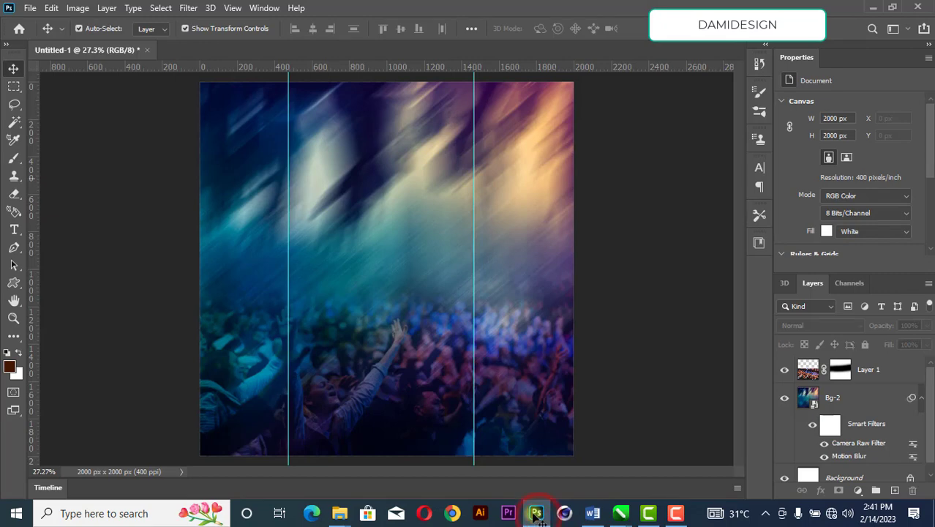
Paste the copied ministry name as a new text layer in the upper part of the canvas and leave text editing
click(14, 229)
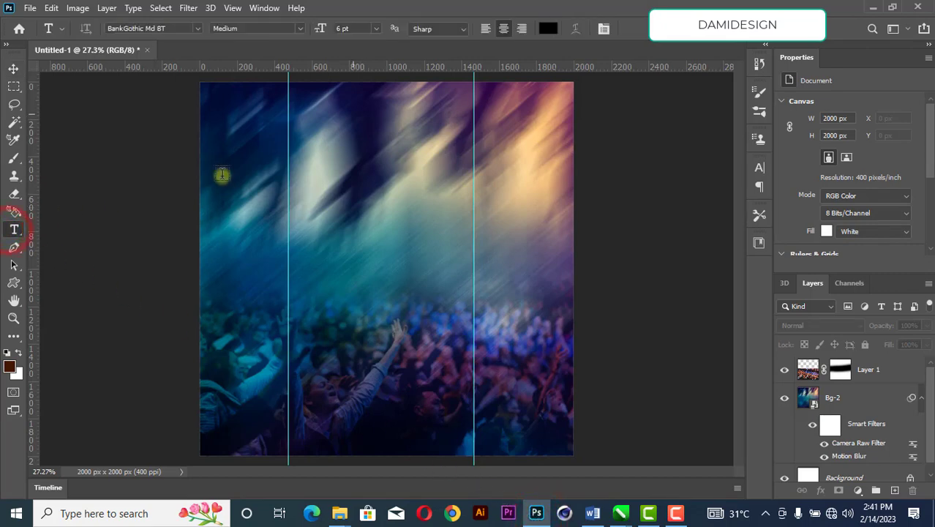
click(306, 152)
key(ctrl+v)
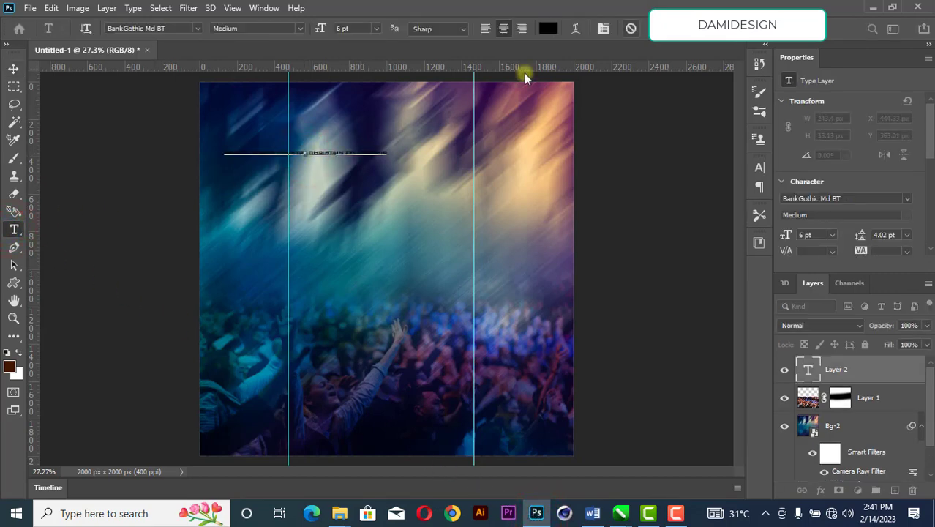
click(14, 68)
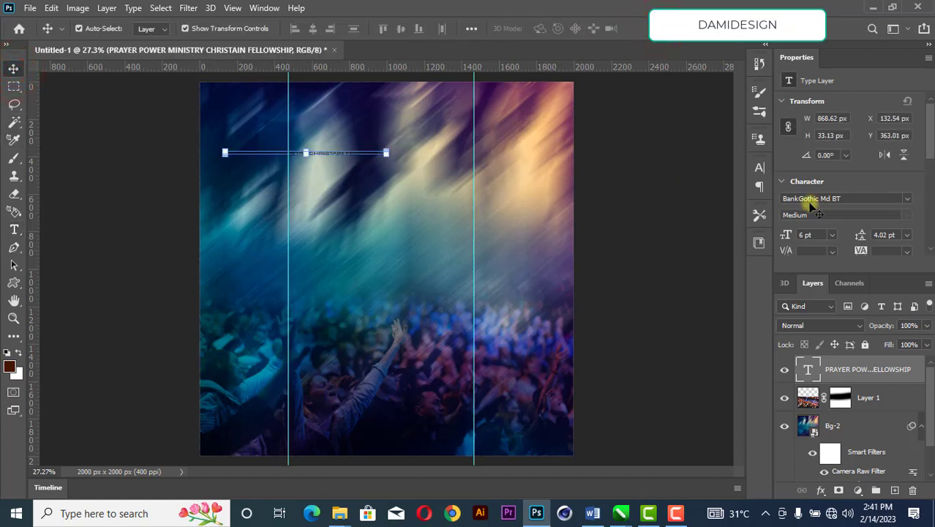
click(541, 267)
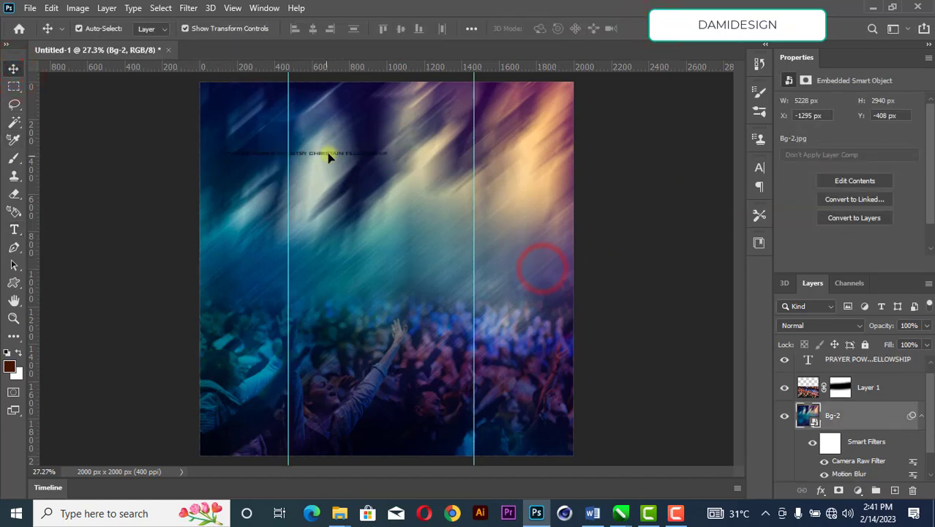
Move the ministry name text so that it sits between the two vertical guides
drag(328, 152, 402, 150)
scroll(402, 150, up, 3)
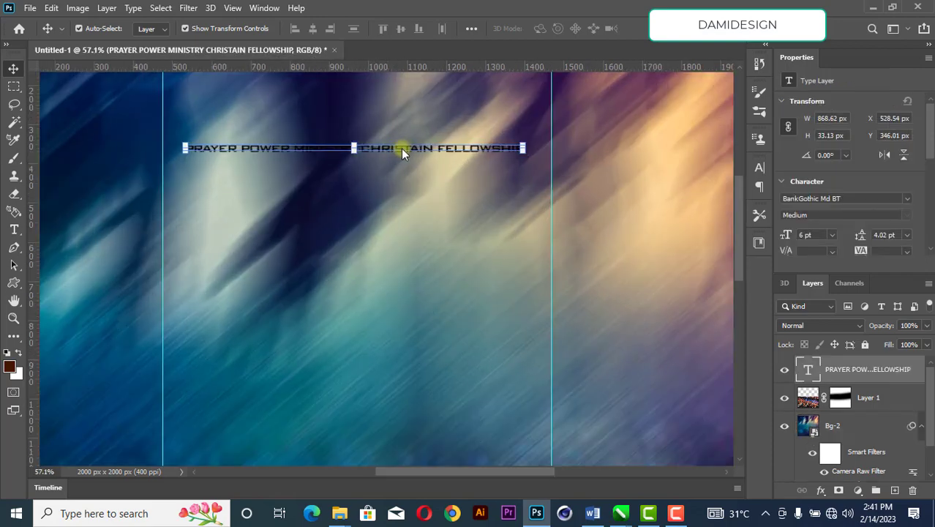
Set the ministry name's text colour to white (ffffff) and deselect the layer
scroll(895, 204, down, 3)
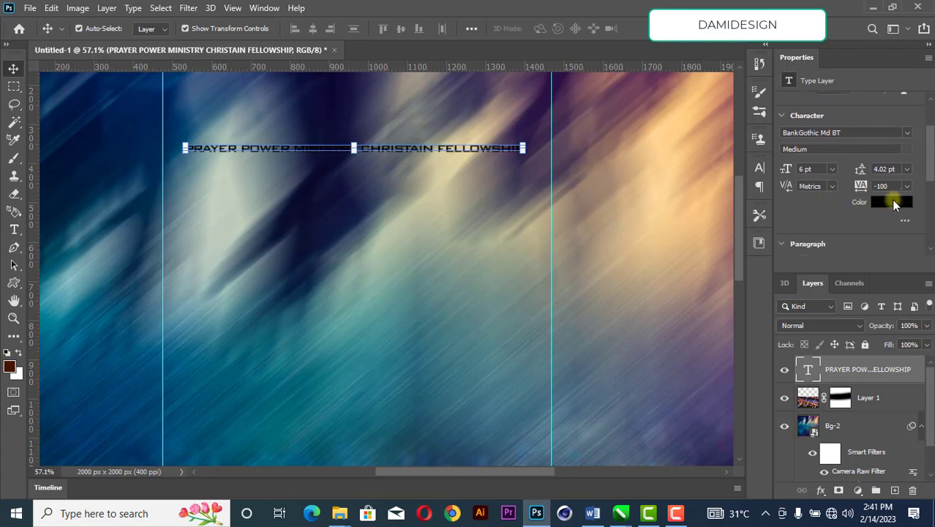
click(894, 203)
click(409, 92)
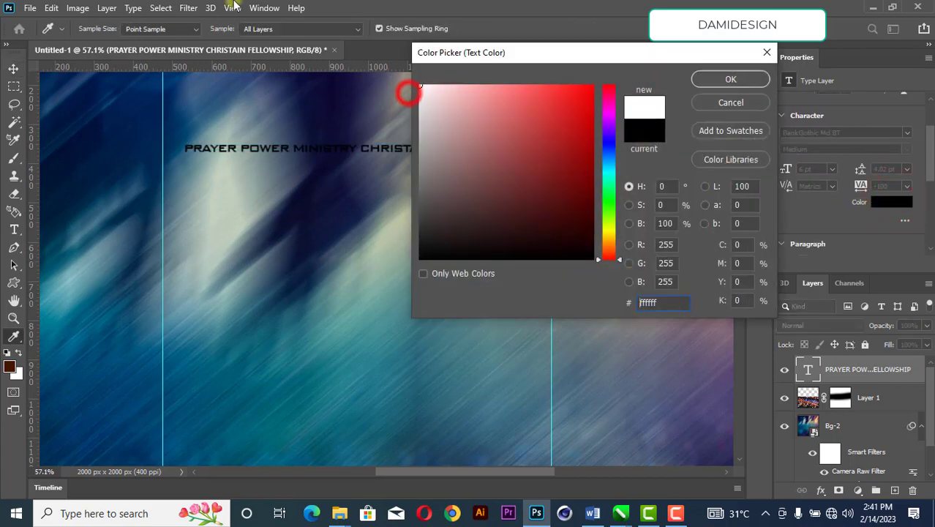
click(730, 79)
key(ctrl+0)
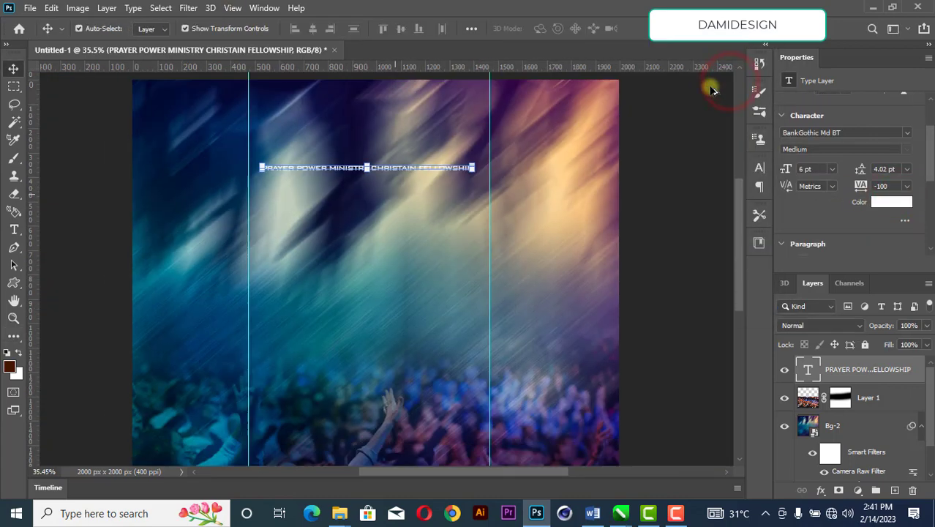
click(550, 188)
click(620, 159)
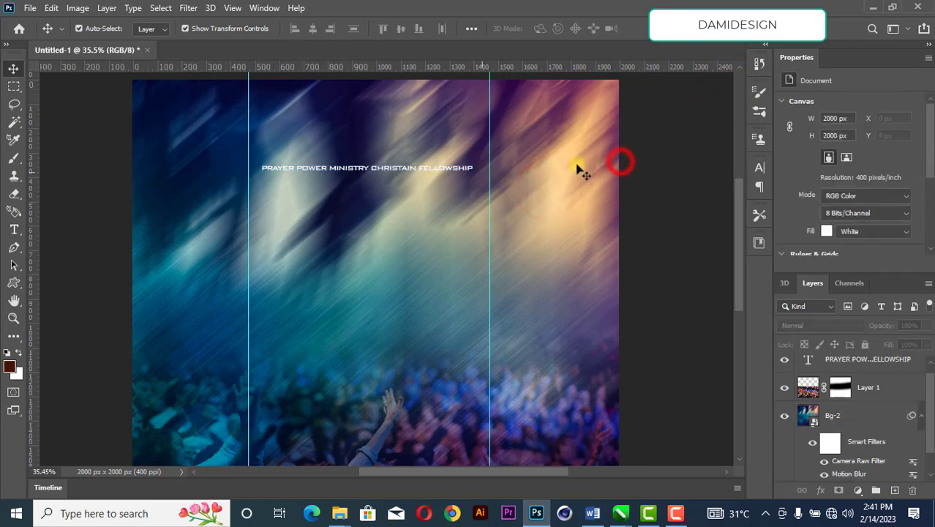
click(464, 169)
key(ctrl)
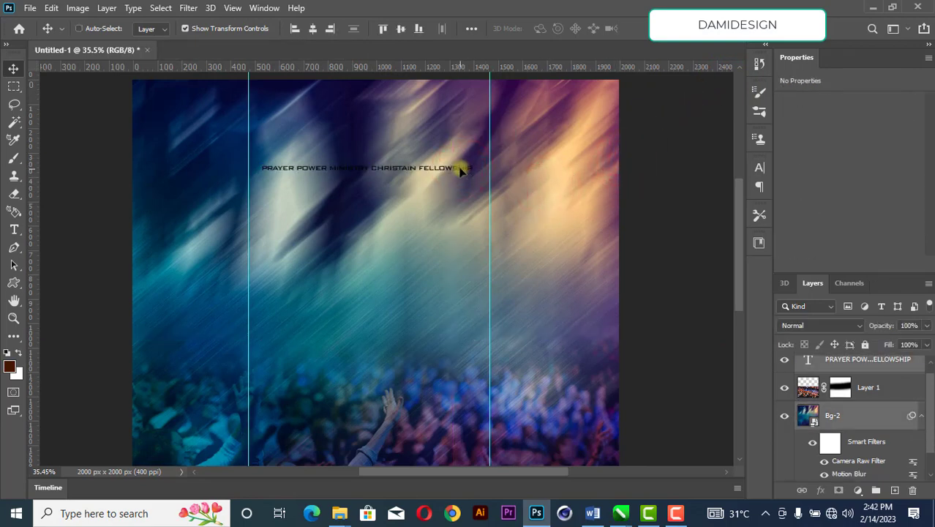
ctrl+click(459, 170)
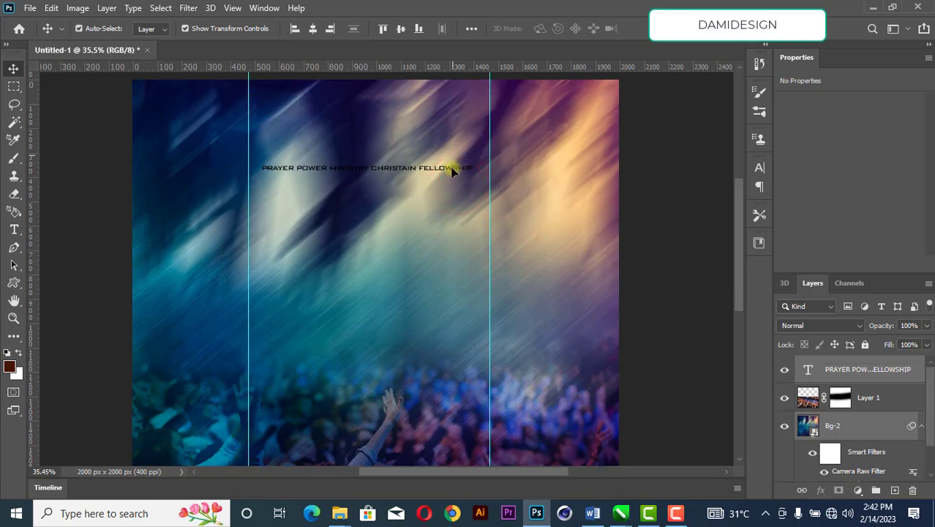
drag(447, 170, 460, 159)
click(866, 432)
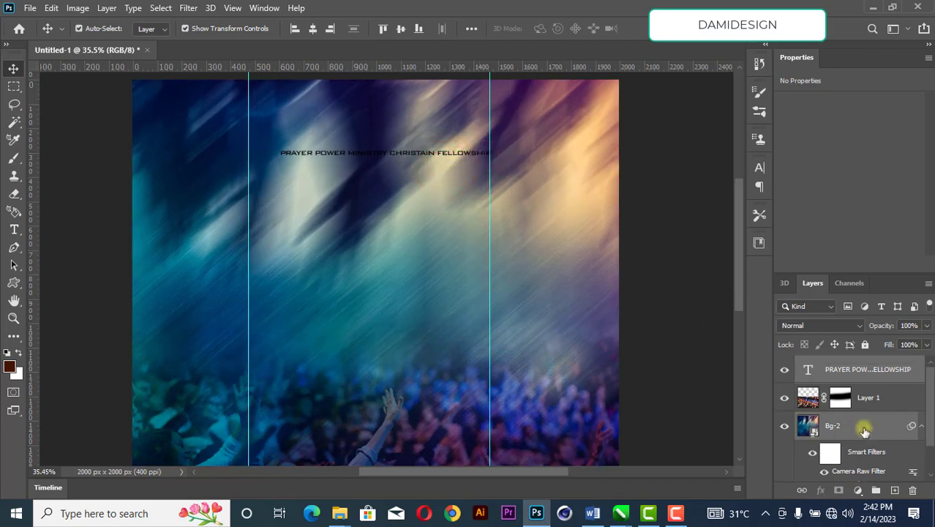
key(ctrl+z)
Move only the ministry name up to about Y 211 px and set its text colour to white (ffffff)
click(849, 366)
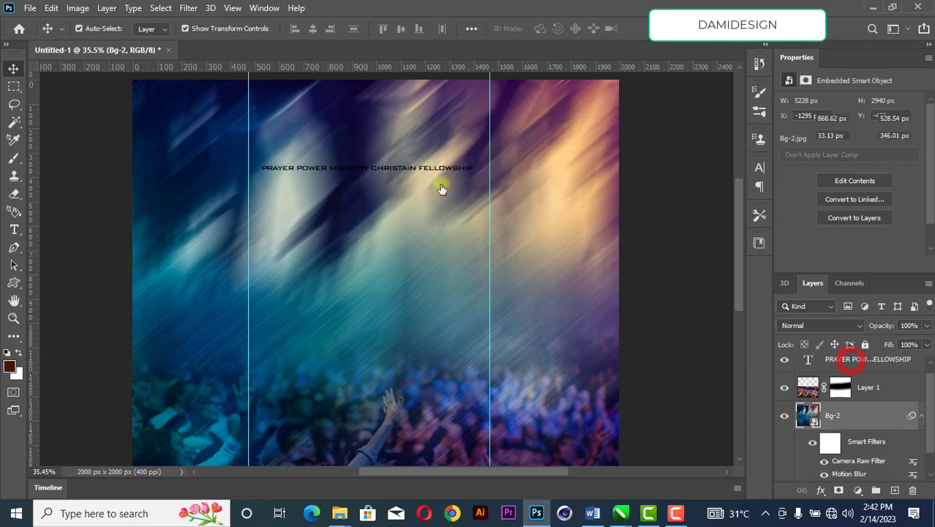
drag(401, 167, 404, 139)
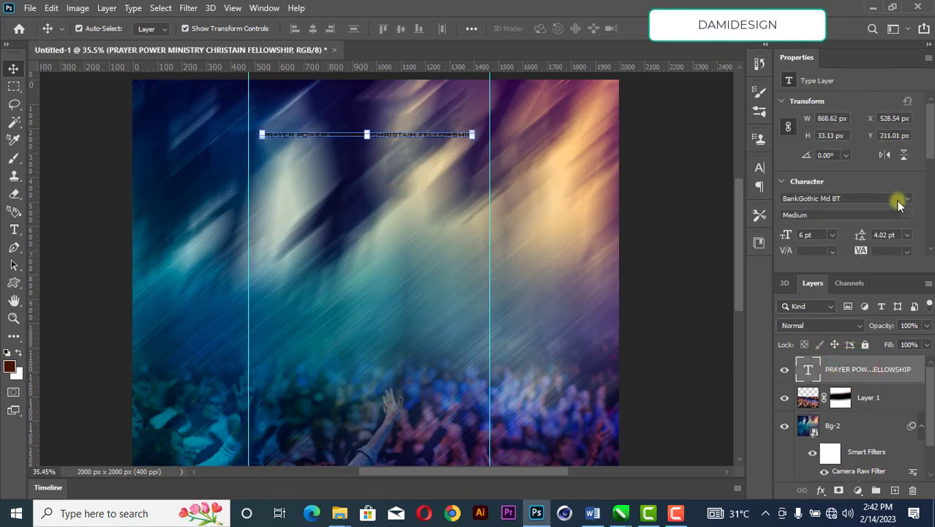
scroll(899, 204, down, 2)
click(899, 204)
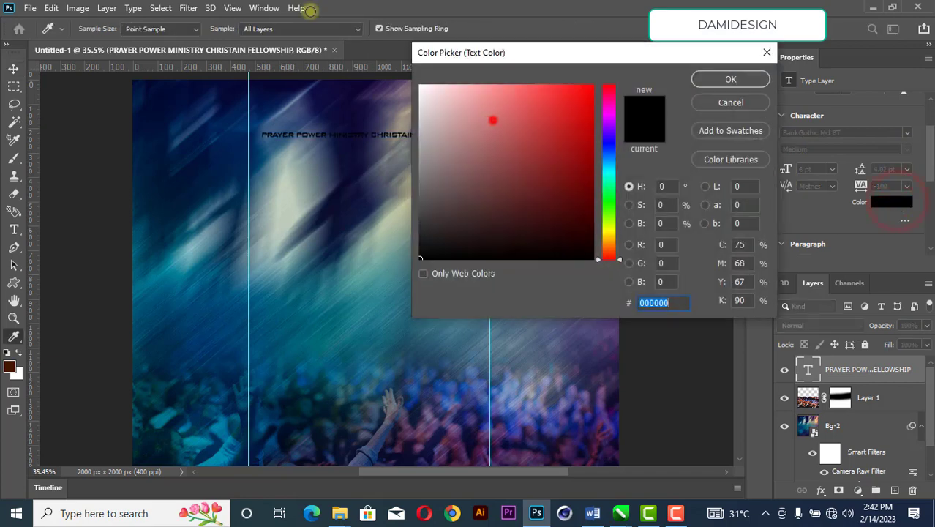
text(b24848)
click(421, 86)
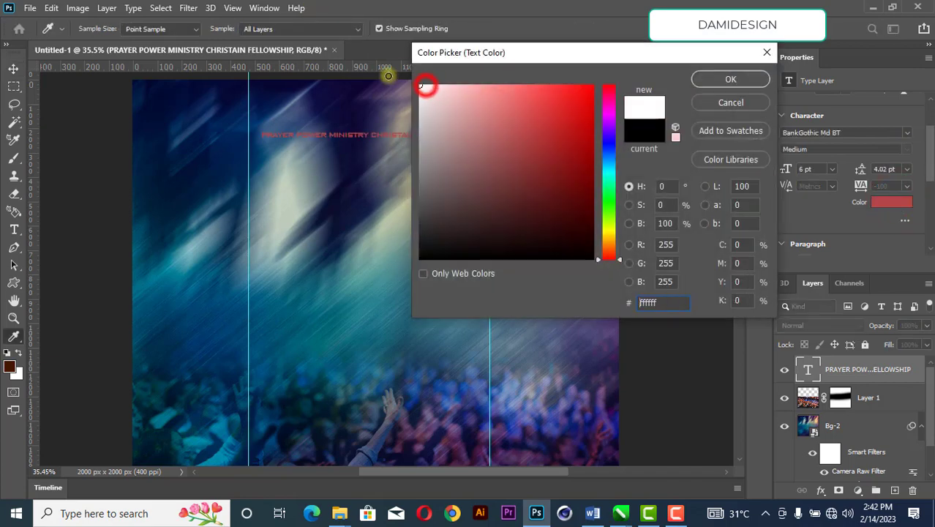
click(716, 80)
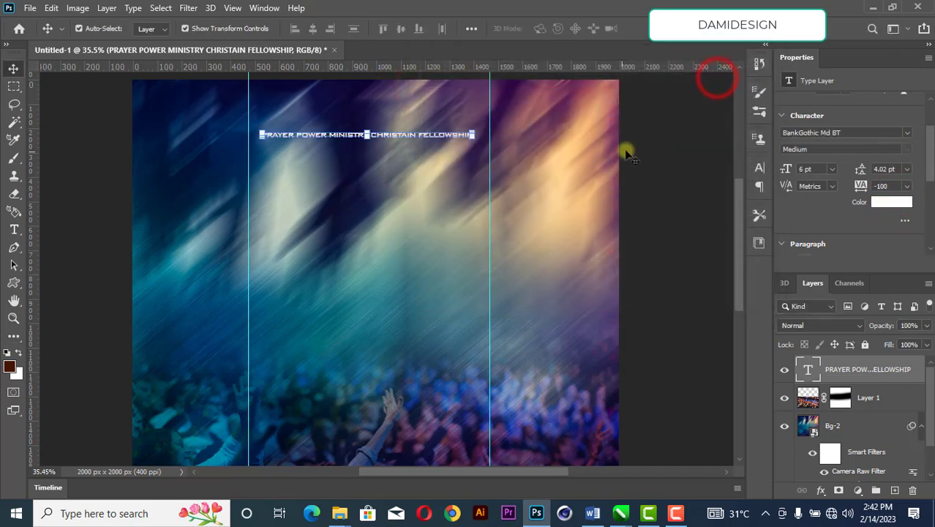
click(621, 153)
Try tracking values of 200 and 100 on the ministry name text
scroll(538, 140, up, 2)
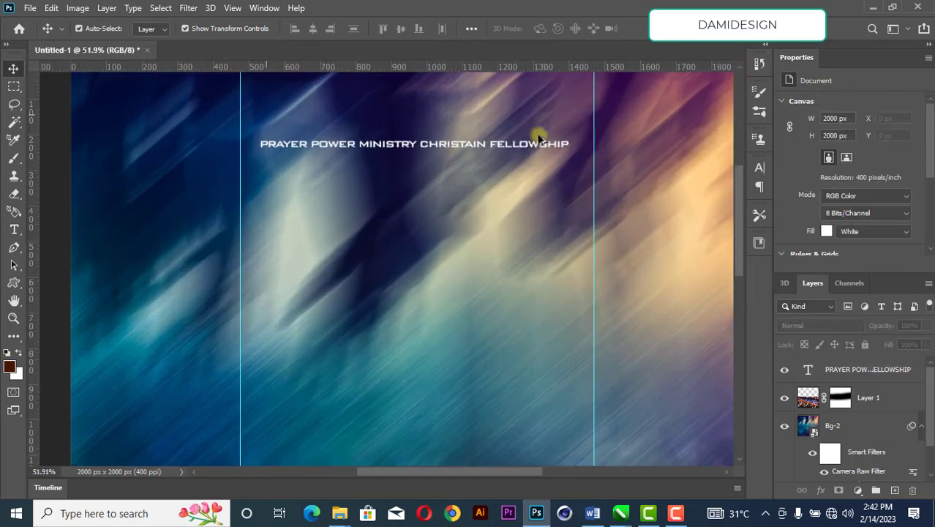
scroll(522, 133, up, 2)
scroll(522, 132, down, 1)
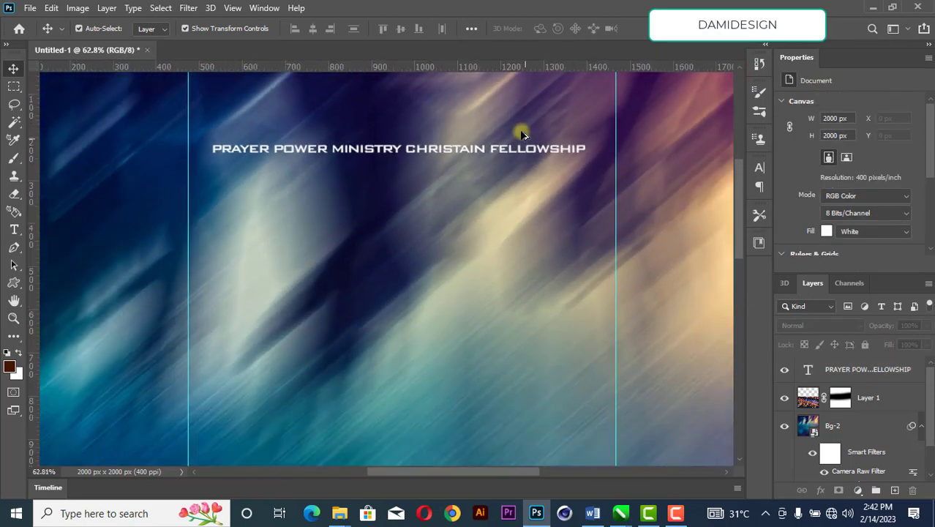
click(539, 146)
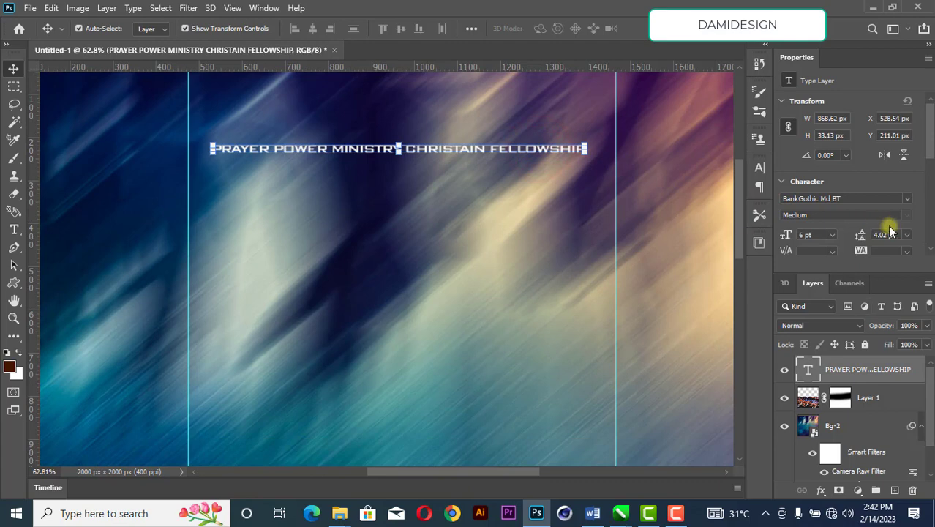
scroll(890, 226, down, 1)
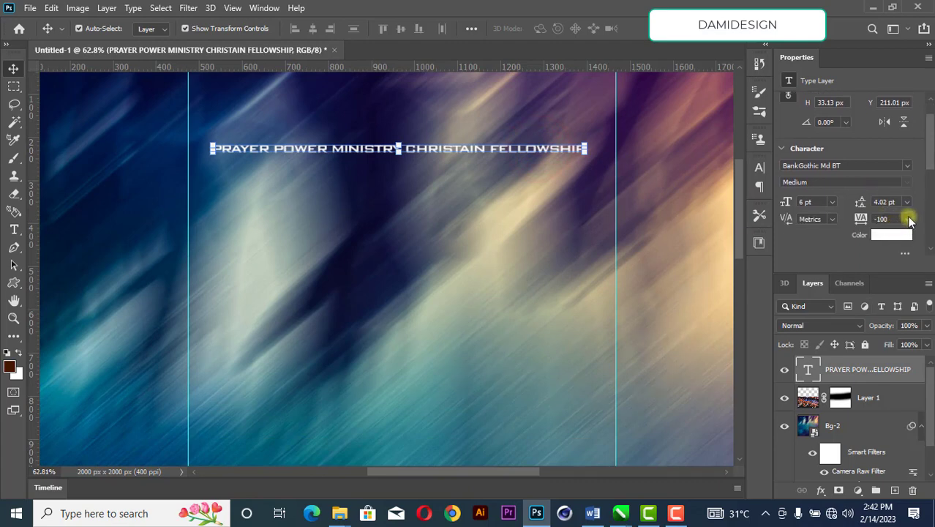
click(907, 219)
click(900, 381)
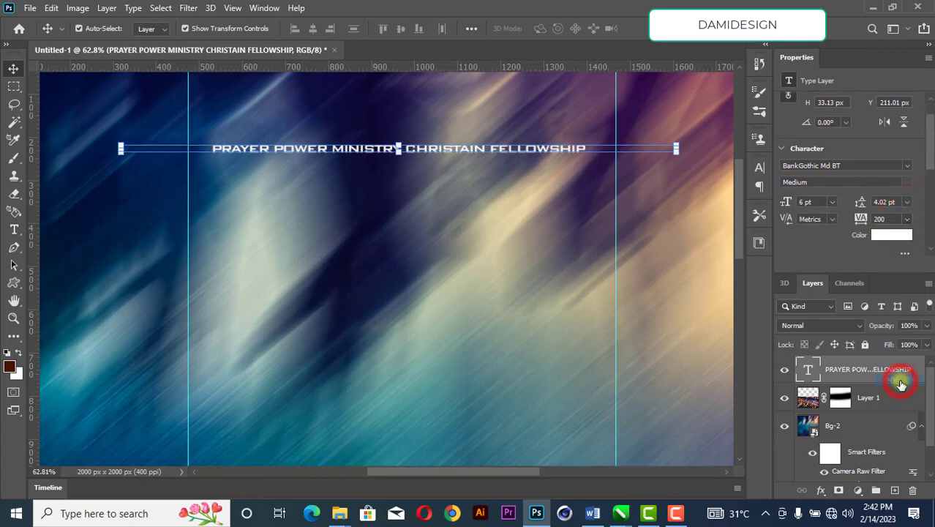
click(907, 219)
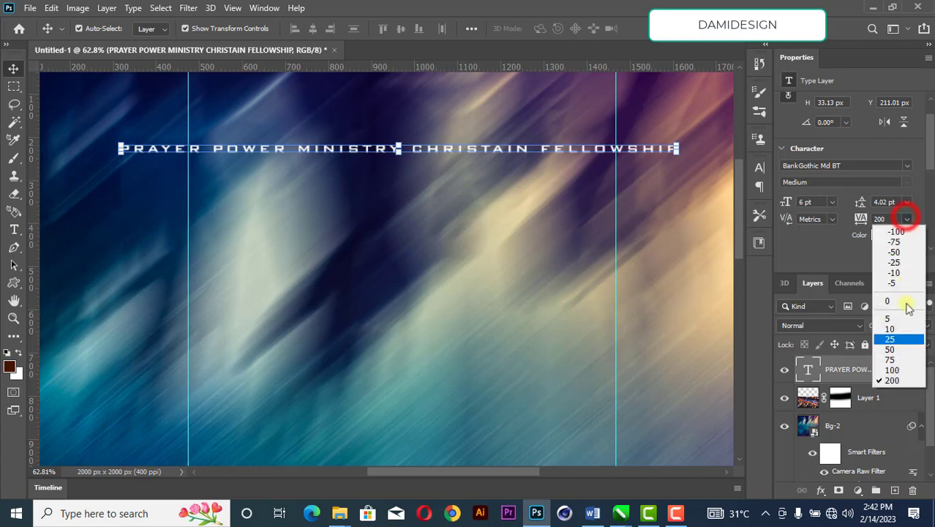
click(906, 369)
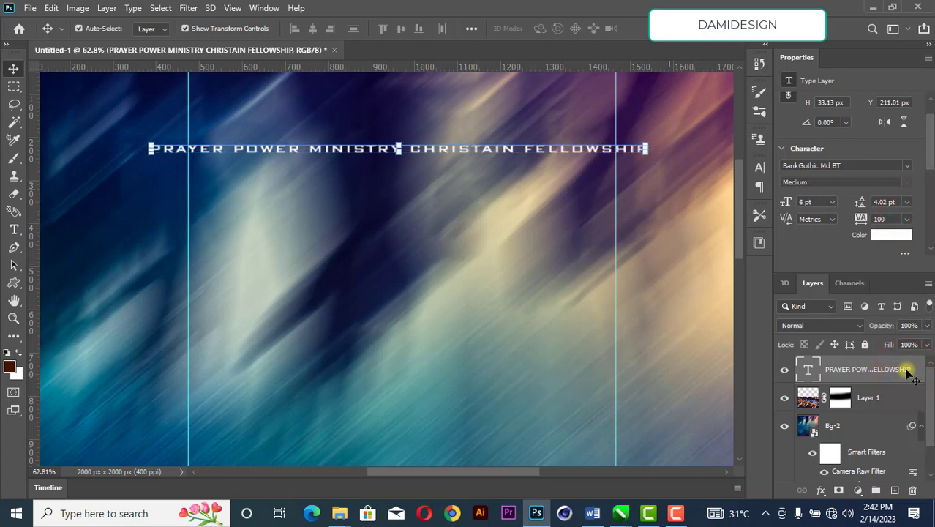
Tighten the ministry name's tracking in stages, trying 80, 60, 40, 20 and 10 to fit it between the guides
key(ctrl+minus)
click(892, 220)
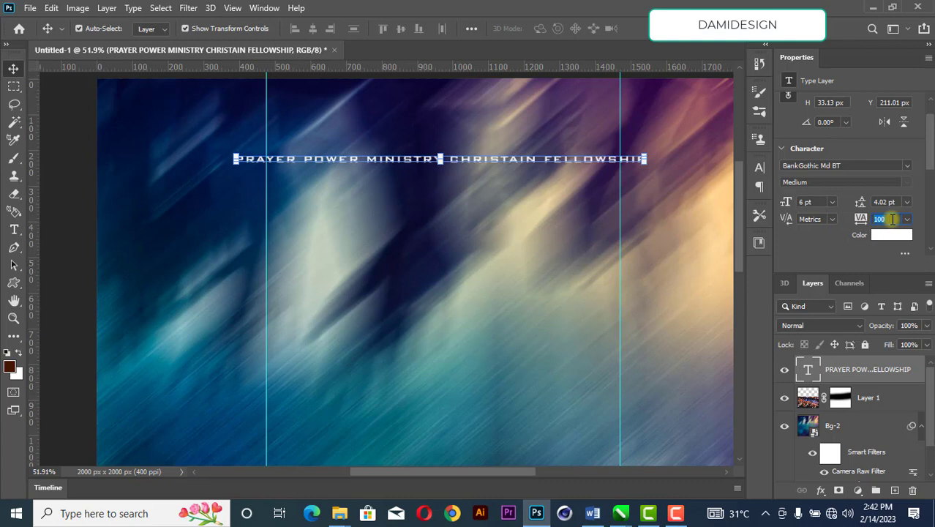
text(80)
key(Return)
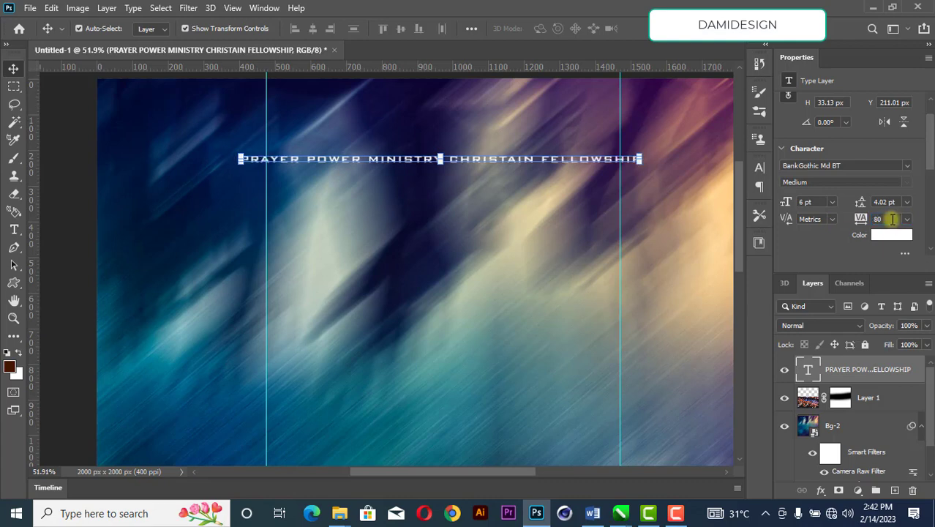
click(891, 220)
text(60)
key(Return)
click(892, 220)
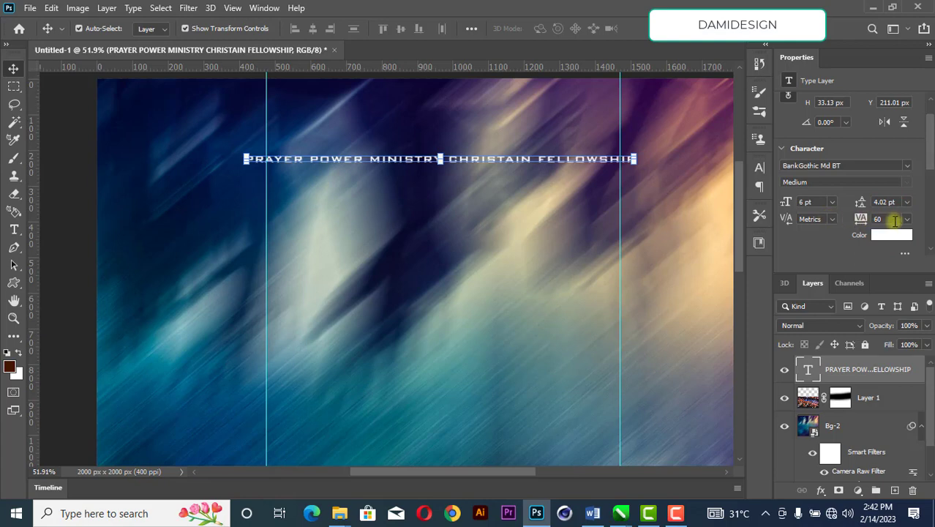
text(40)
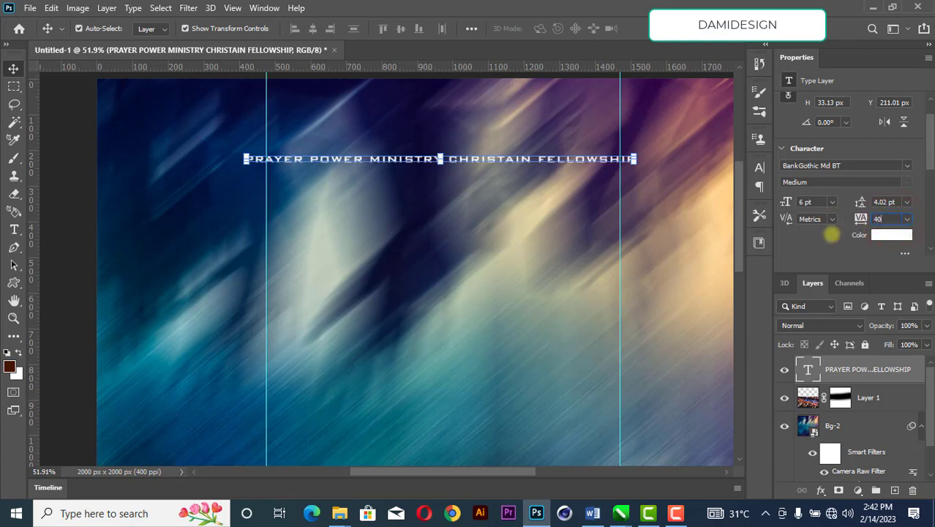
key(Return)
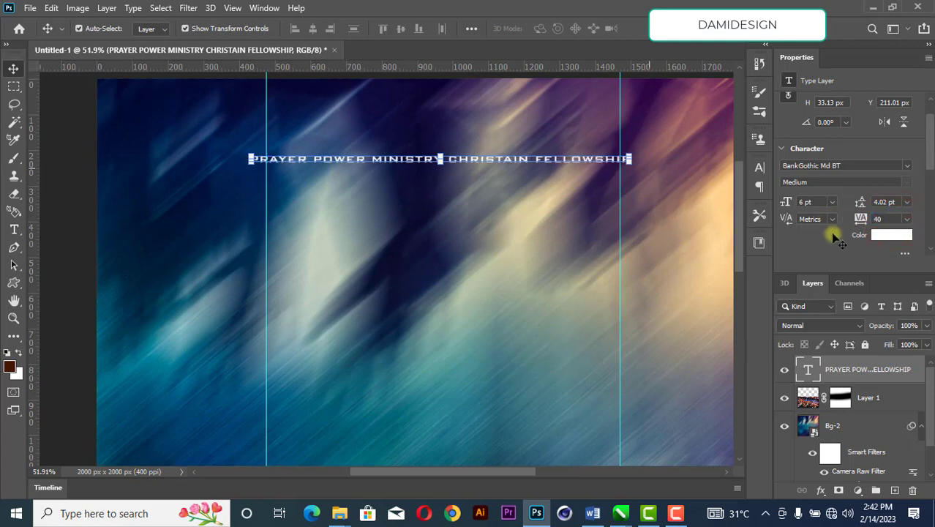
click(887, 219)
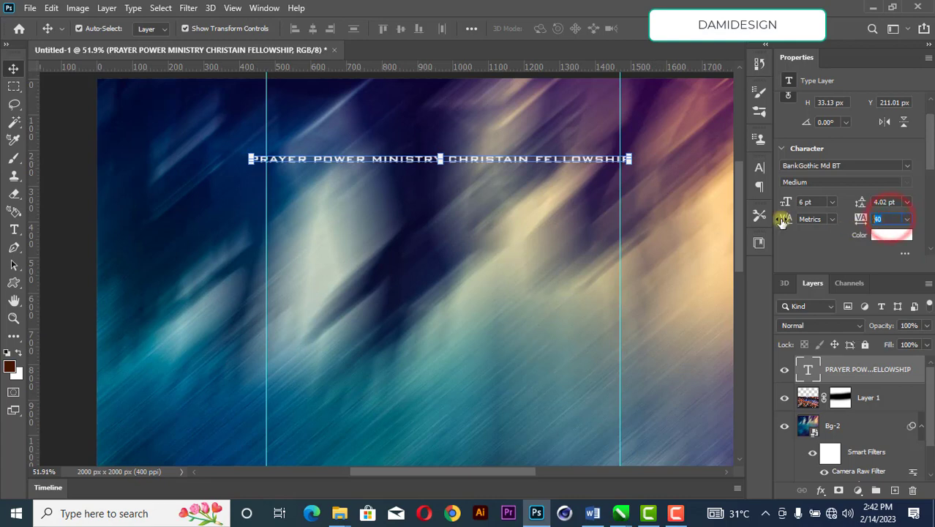
text(20)
key(Return)
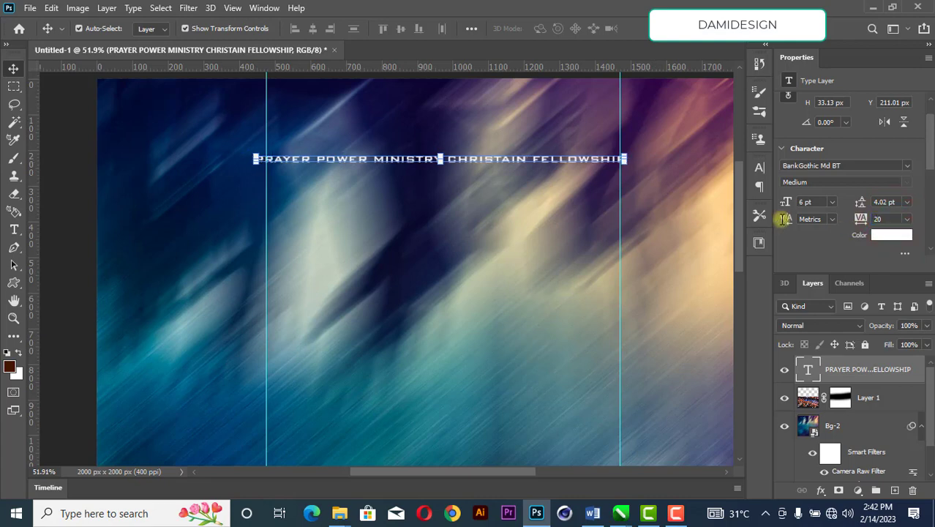
click(897, 219)
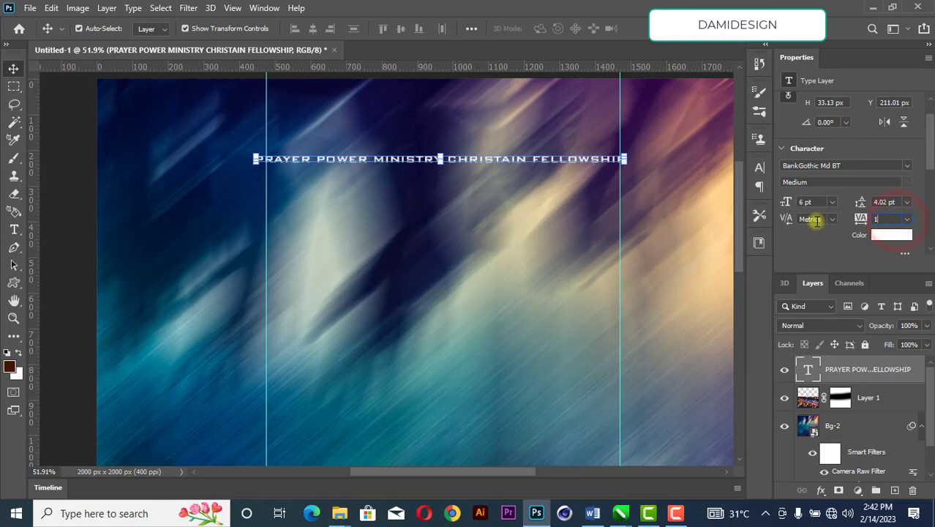
text(10)
key(Return)
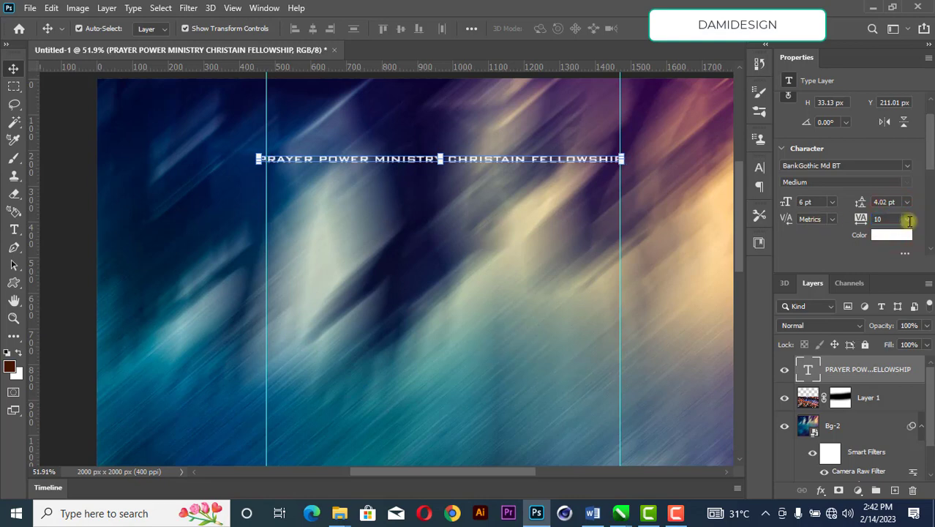
Set the tracking of the ministry name to 0 and deselect the text layer
click(907, 220)
click(891, 296)
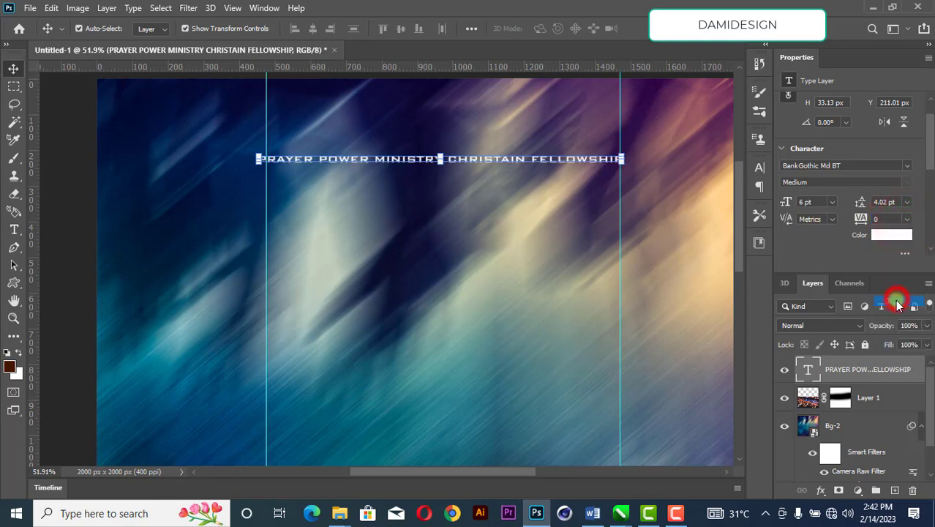
click(682, 184)
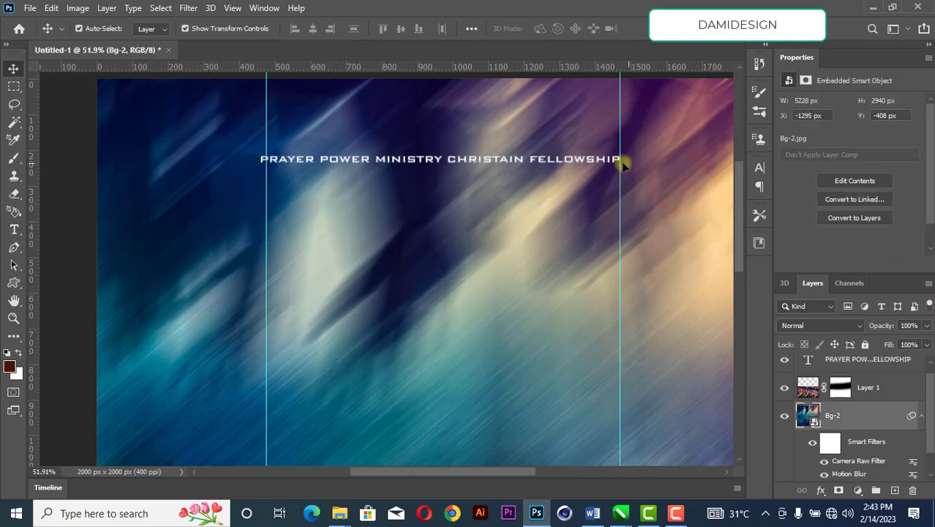
Align the two vertical guides with the ministry name's outer edges, at about 457 px and 1470 px
drag(619, 160, 617, 162)
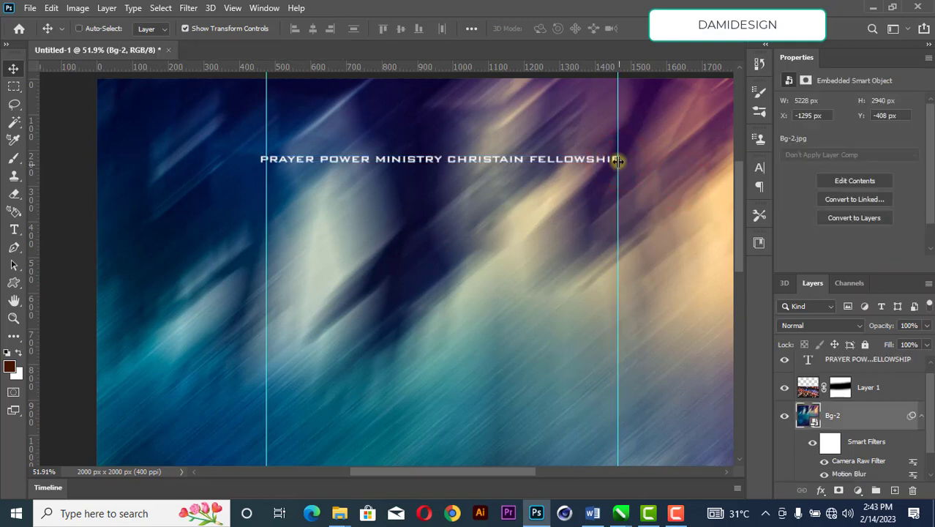
drag(266, 147, 260, 147)
Select the ministry name together with the Background layer and align their vertical centres
click(366, 160)
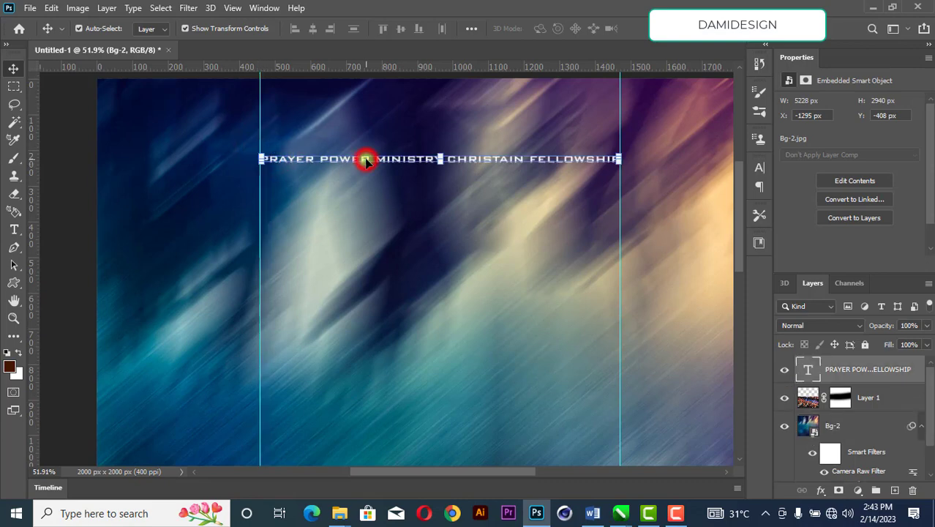
ctrl+click(871, 472)
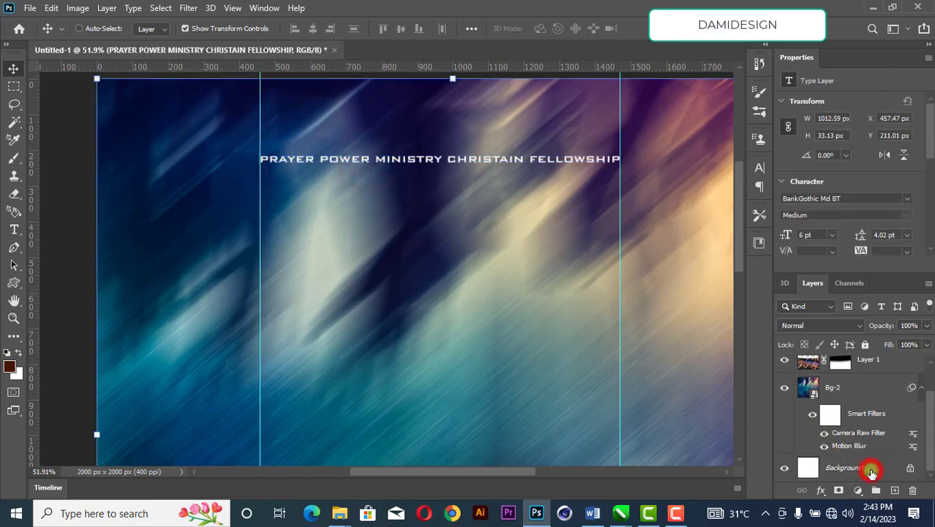
click(403, 28)
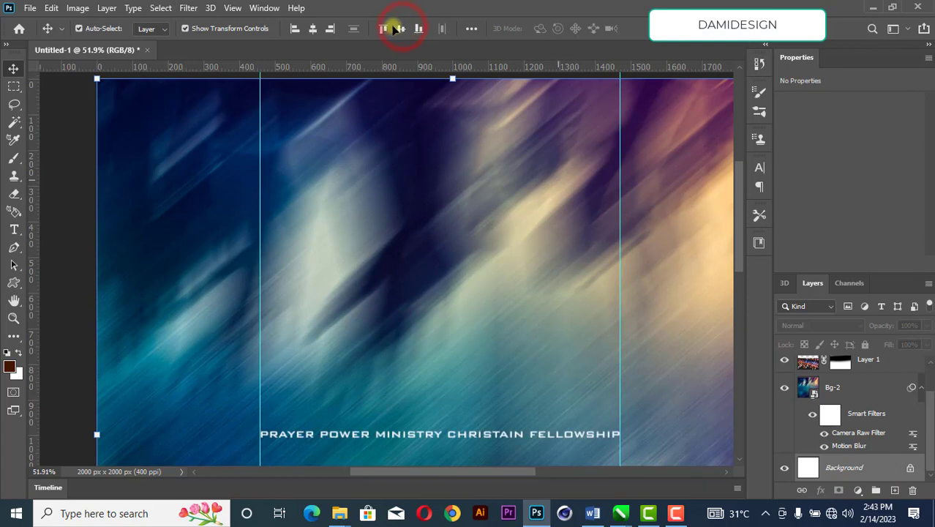
Centre the ministry name horizontally on the Background layer instead of vertically, and move both vertical guides to its outer edges
key(ctrl+z)
click(312, 27)
click(700, 194)
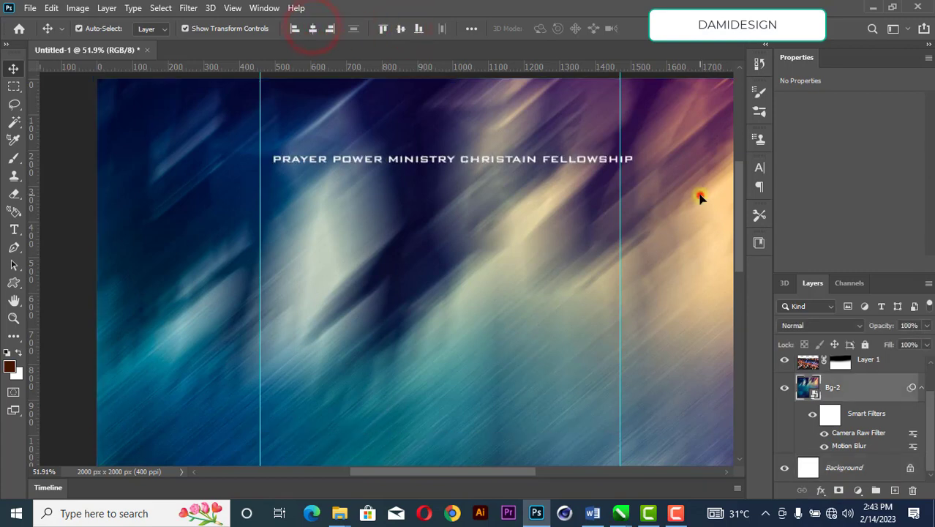
drag(620, 179, 633, 181)
drag(260, 149, 273, 142)
Shift the blurred Bg-2 background image towards the canvas's right side and deselect it
key(z)
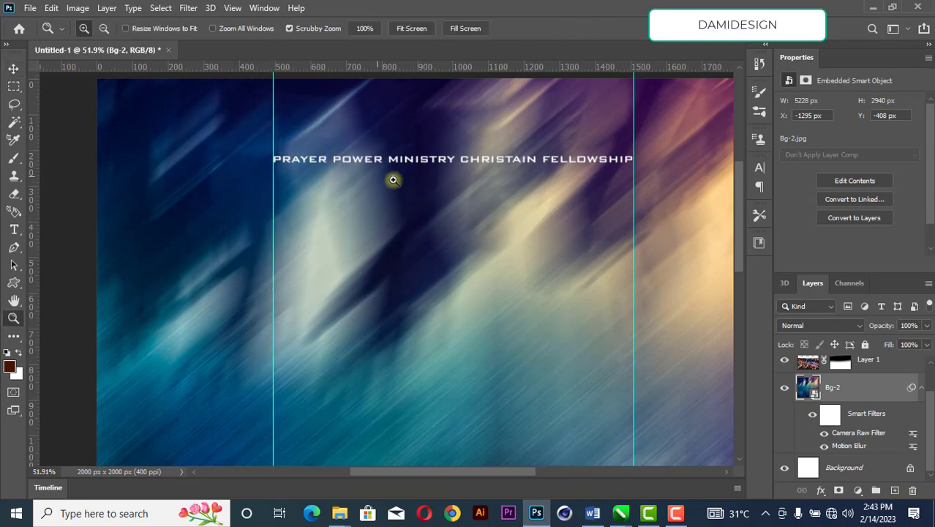
right_click(393, 181)
click(429, 188)
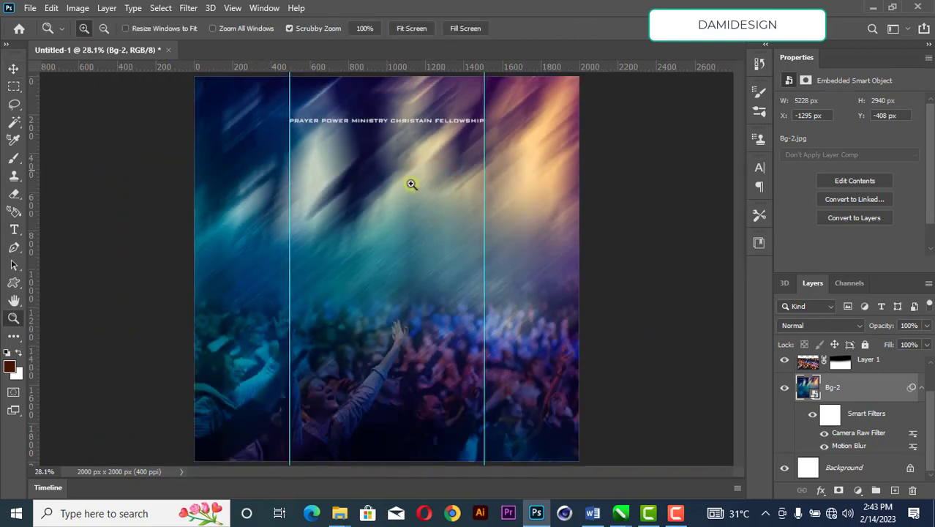
click(13, 67)
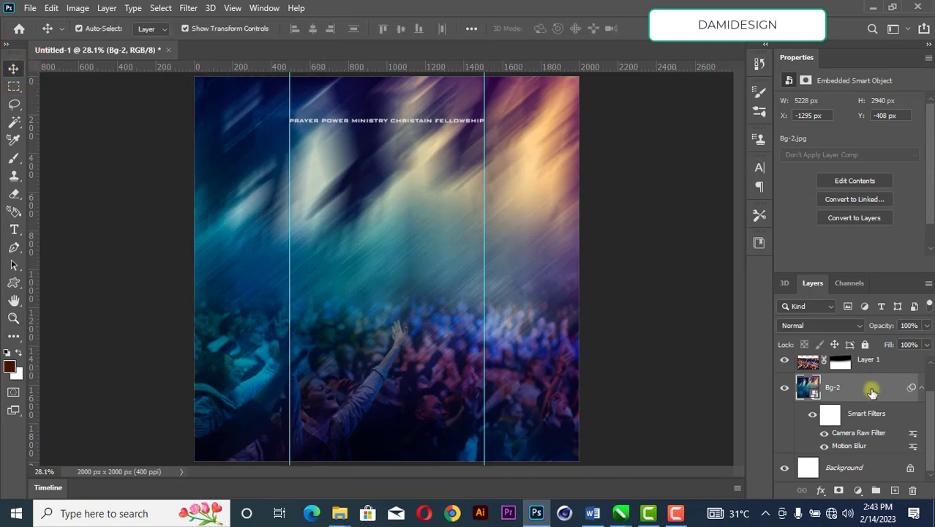
drag(227, 137, 277, 132)
click(647, 151)
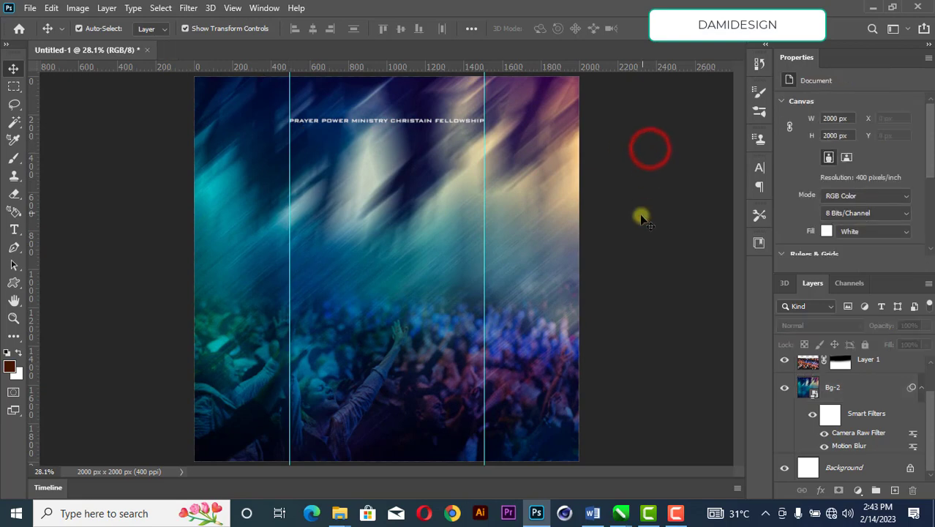
Copy the POWER ENERGY line from the Word document and paste it as a new text layer in Photoshop below the ministry name
click(593, 514)
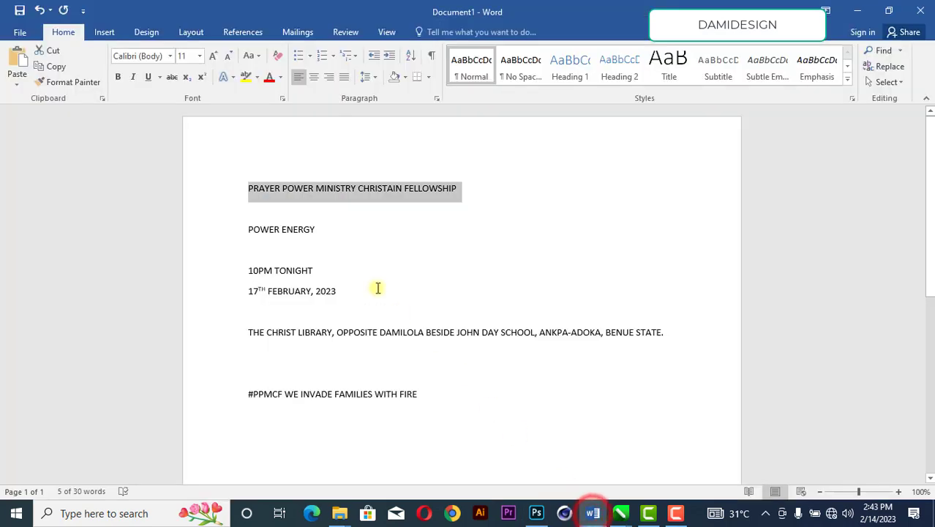
drag(323, 232, 233, 233)
key(ctrl+c)
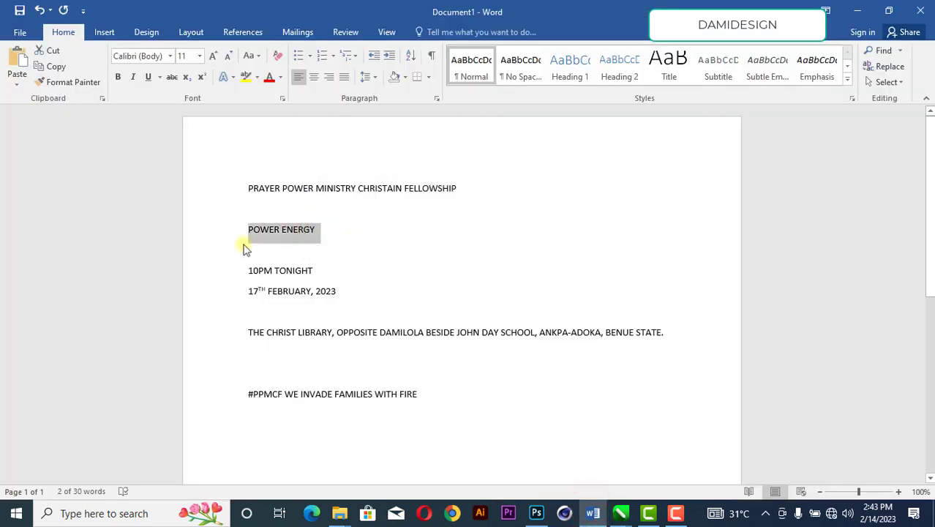
click(537, 514)
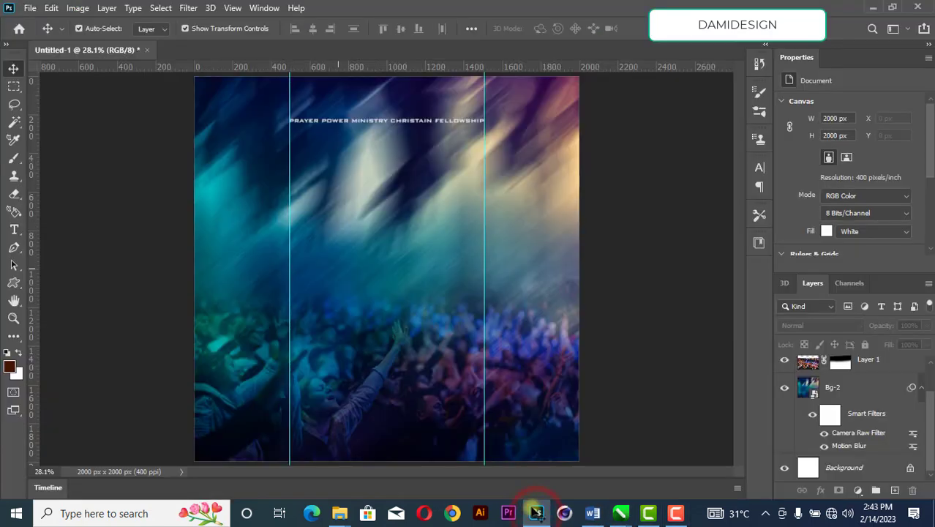
key(t)
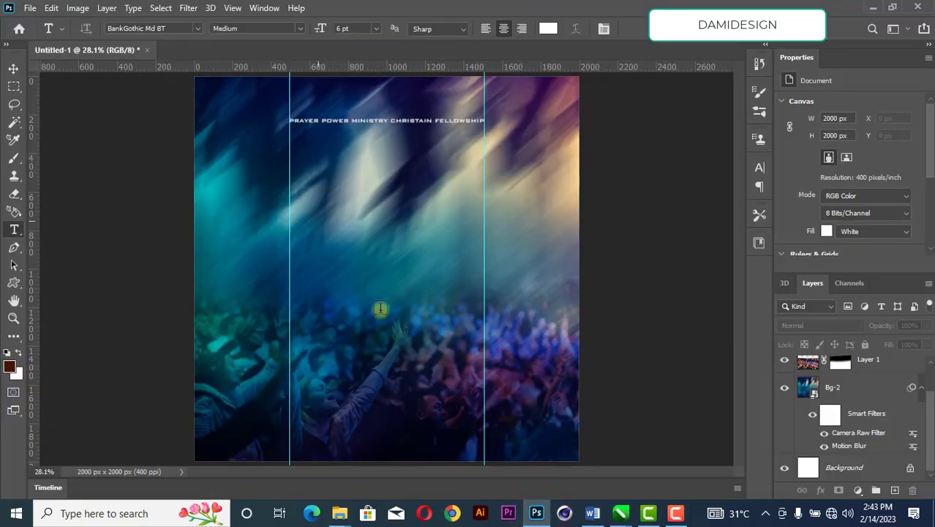
click(320, 219)
key(ctrl+v)
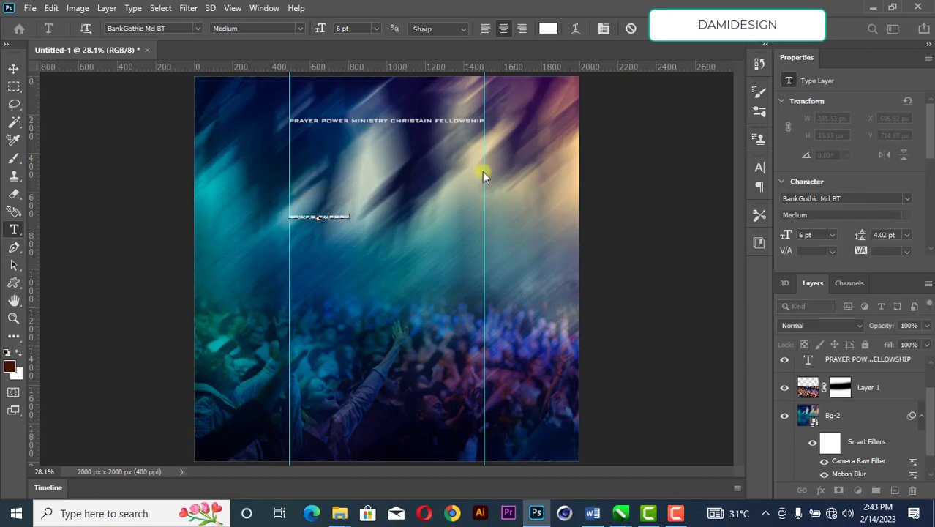
click(648, 28)
Scale the POWER ENERGY text up proportionally to about 356%, starting from the guide at its beginning
key(ctrl+plus)
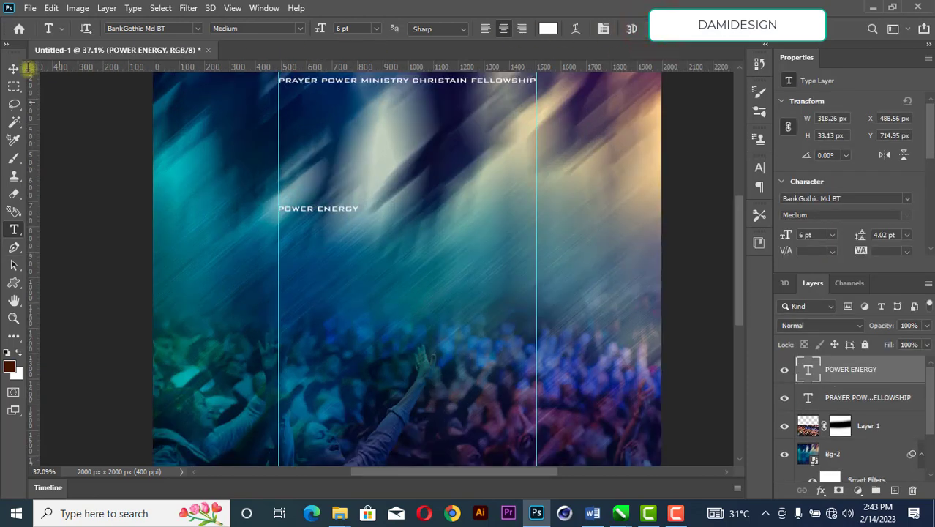
click(15, 69)
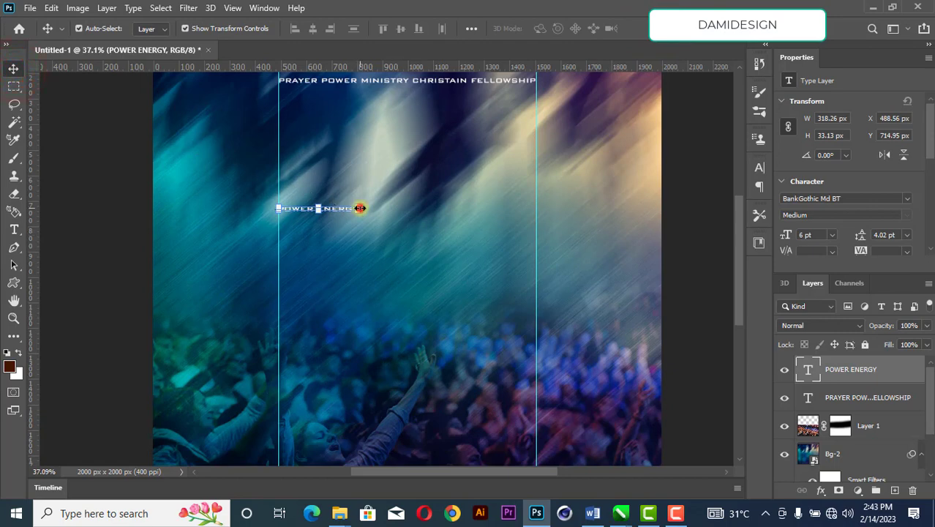
drag(360, 208, 569, 162)
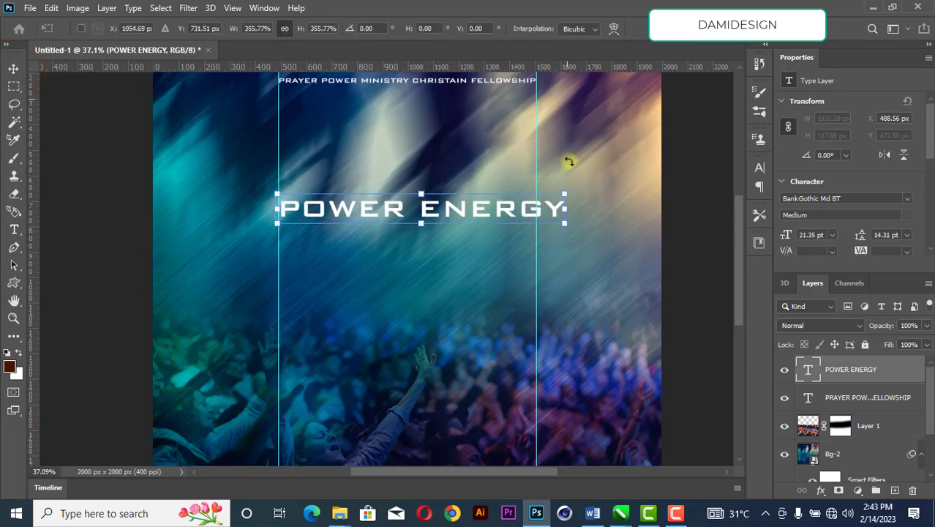
key(Return)
Break the POWER ENERGY text into two centred lines, with ENERGY beneath POWER
key(t)
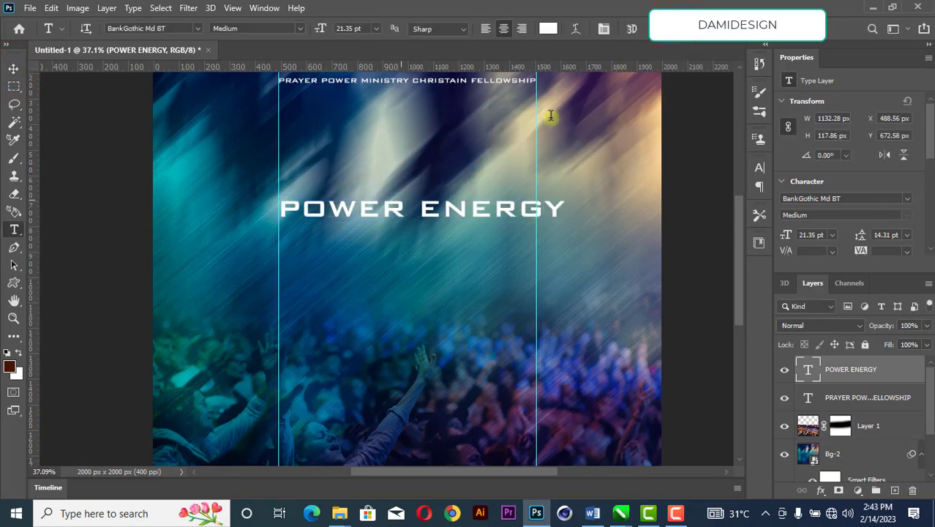
click(423, 212)
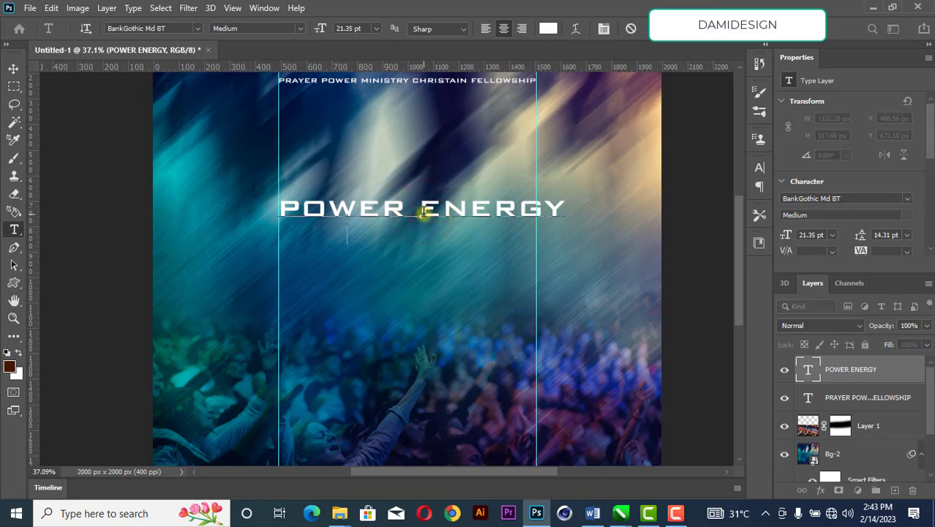
key(Return)
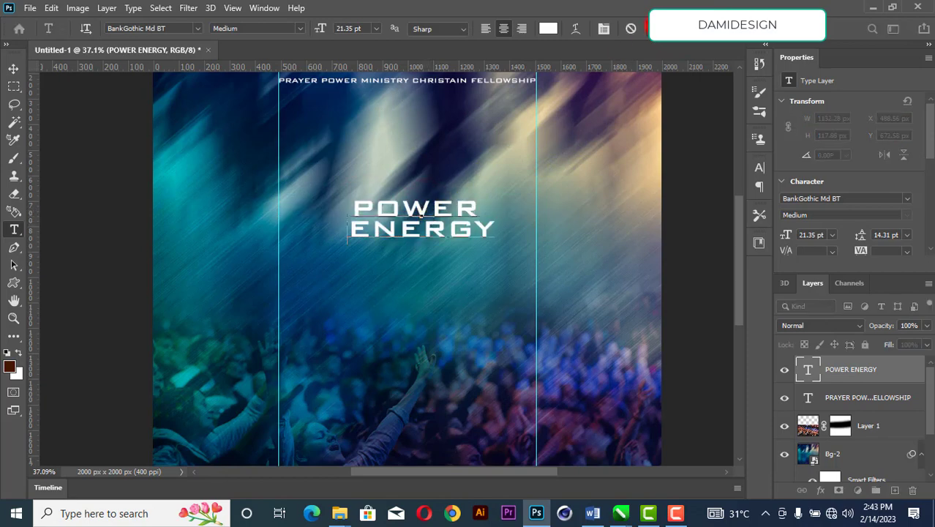
click(13, 68)
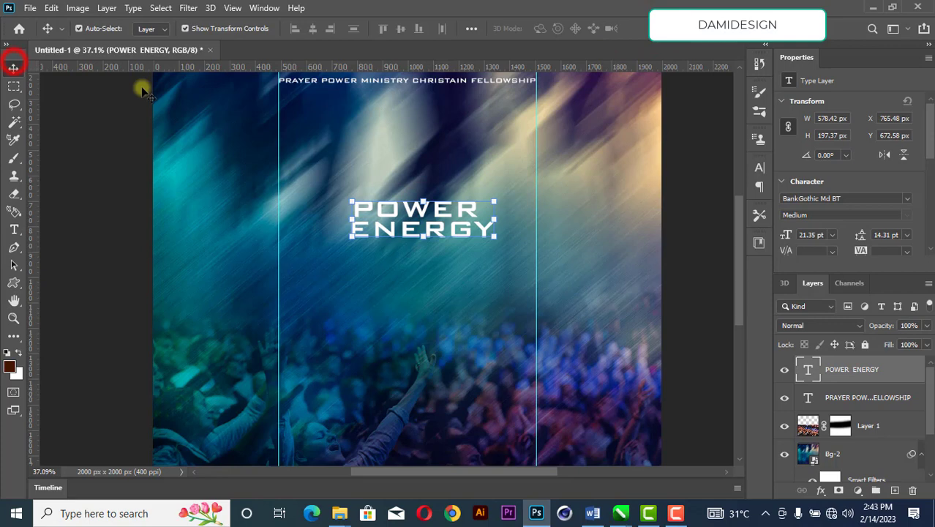
Set the tracking of the POWER ENERGY text to -75
scroll(912, 252, down, 1)
click(909, 231)
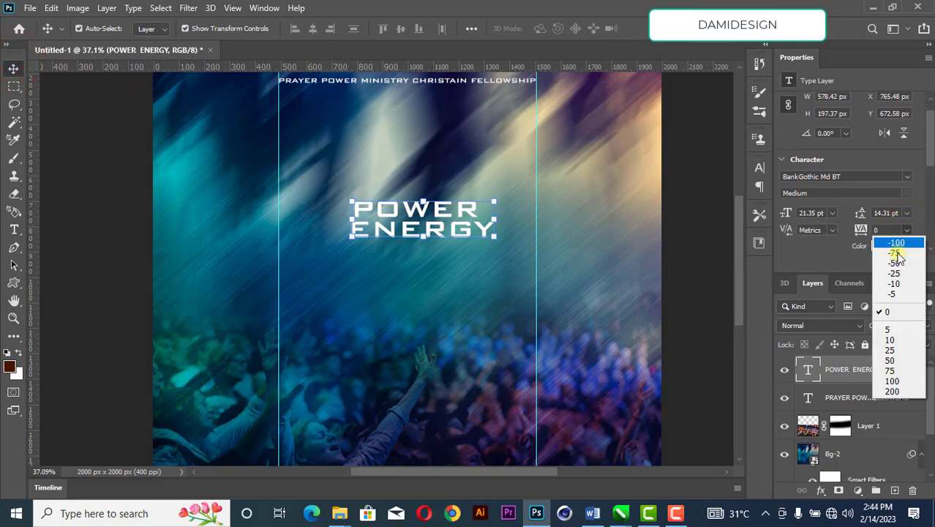
click(897, 253)
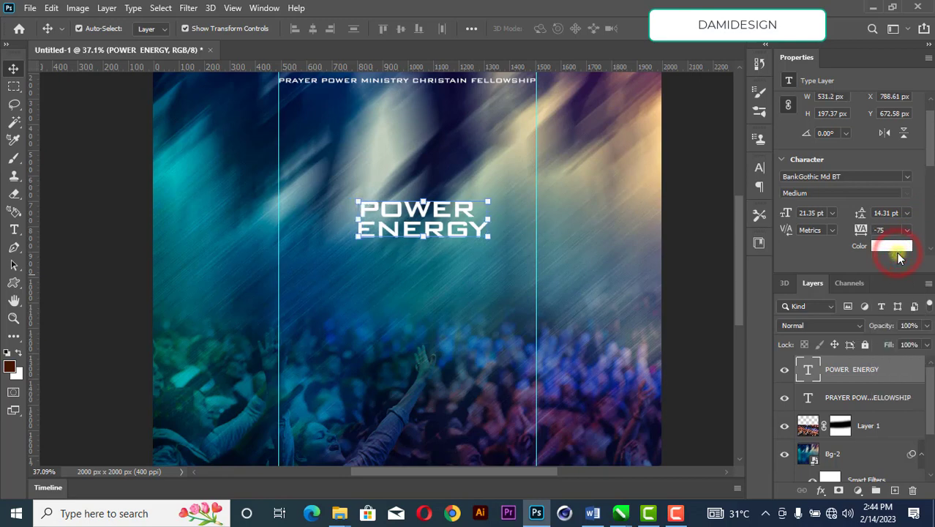
Scale the two-line title proportionally to about 197% so ENERGY spans both vertical guides, and deselect it
key(ctrl+t)
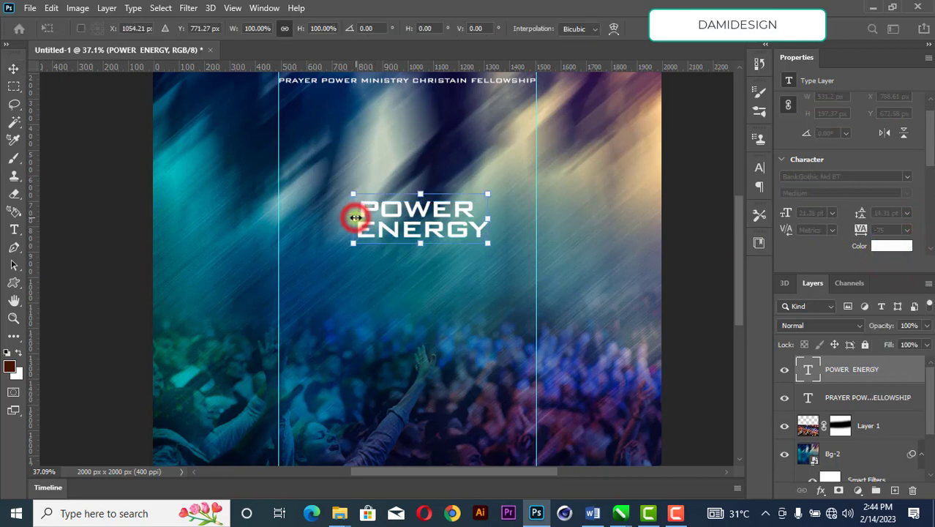
drag(357, 218, 279, 214)
drag(488, 218, 540, 213)
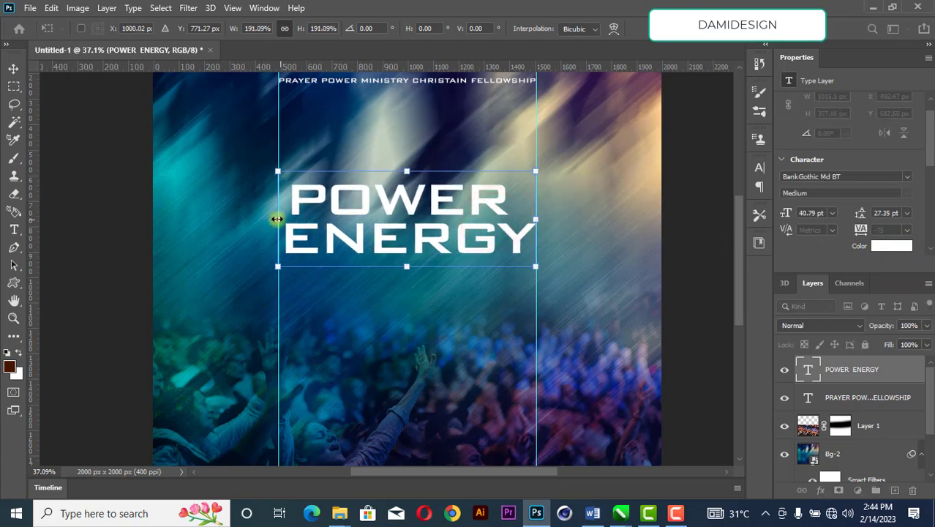
drag(277, 219, 272, 209)
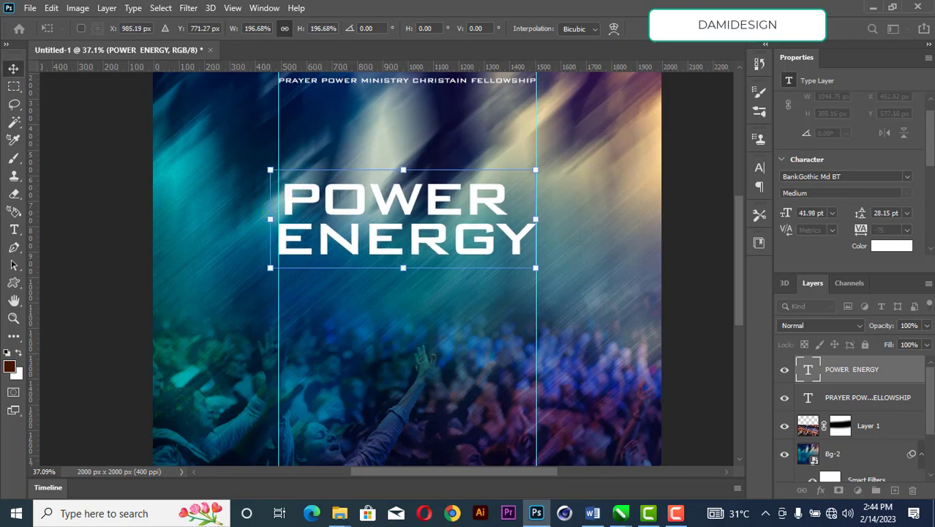
key(Return)
click(681, 209)
Remove the trailing space after POWER so the word centres above ENERGY
key(t)
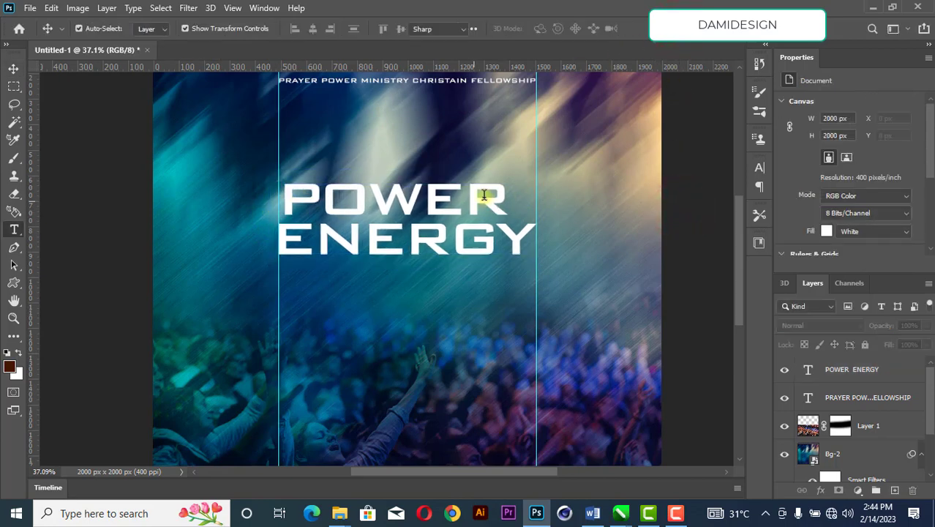
click(484, 195)
click(511, 201)
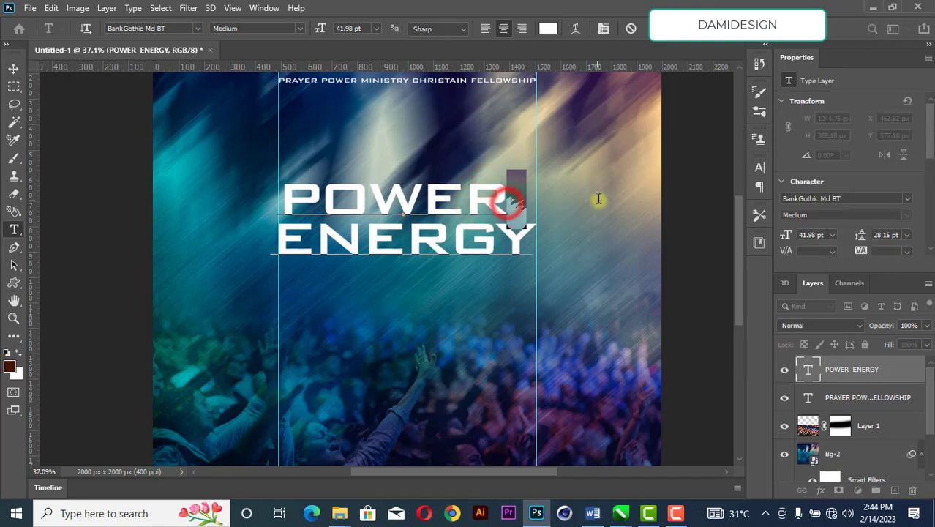
key(BackSpace)
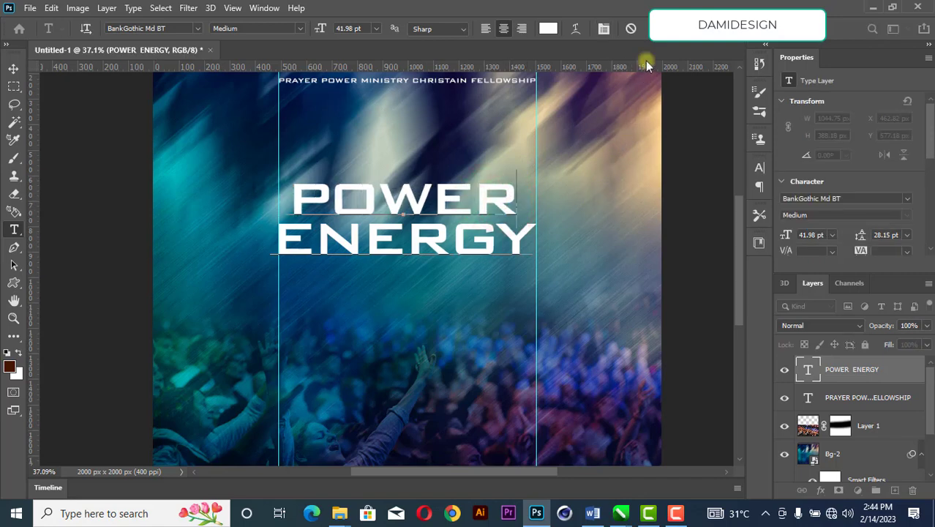
key(ctrl+Return)
click(14, 68)
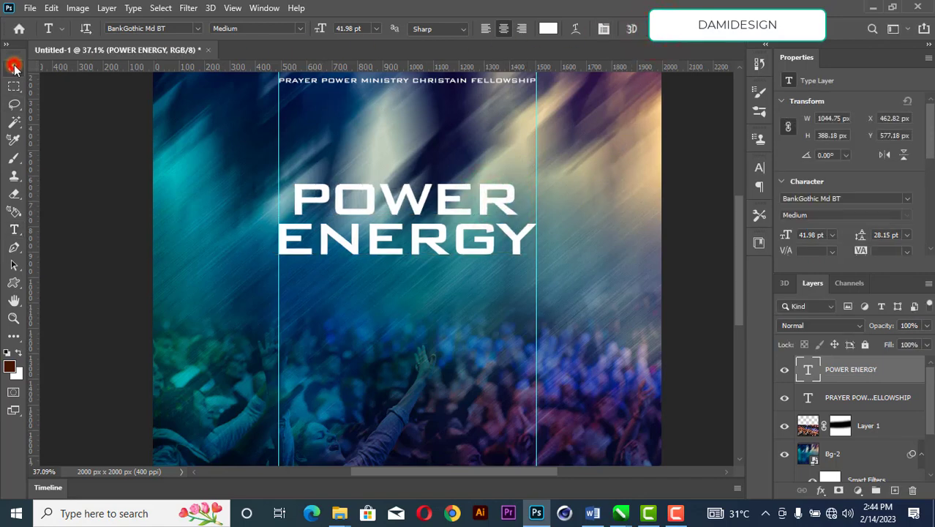
Add an Outer Glow layer style to the POWER ENERGY text, keeping the glow colour white (ffffff)
right_click(854, 371)
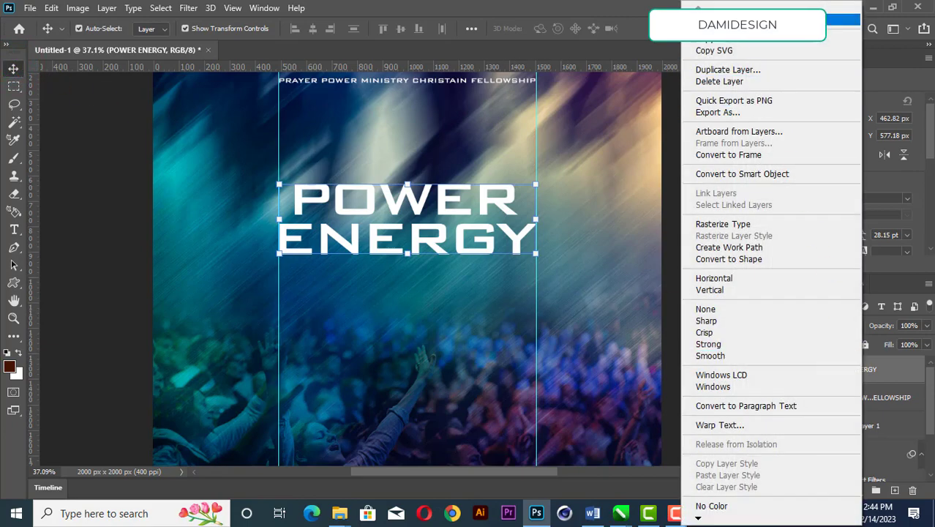
key(Escape)
double_click(900, 369)
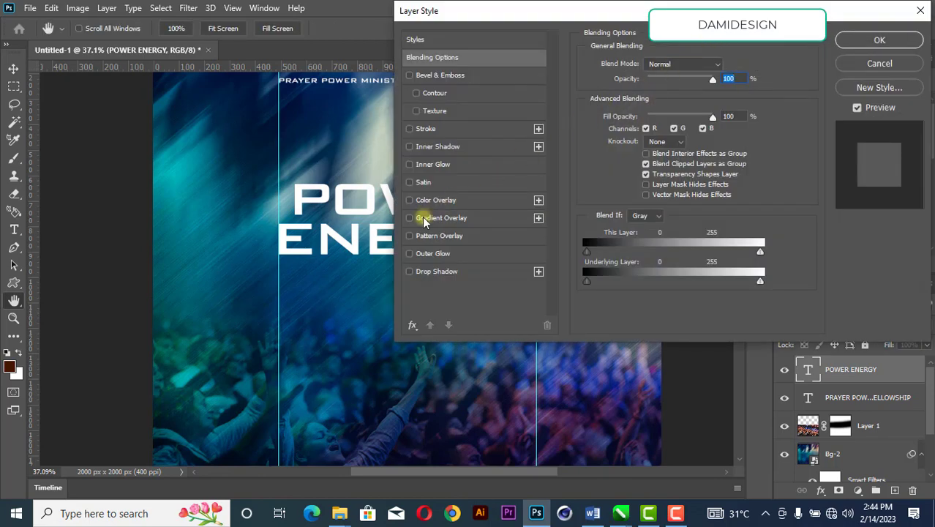
click(428, 256)
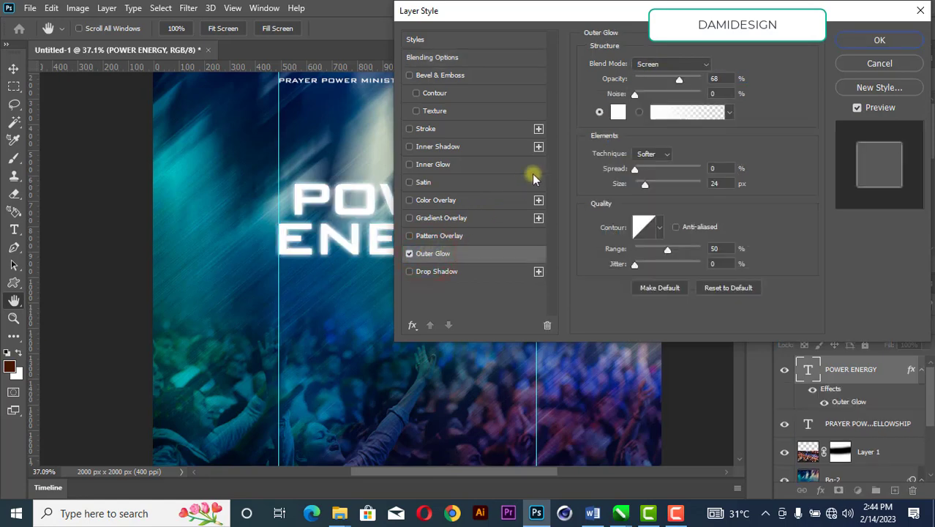
click(617, 114)
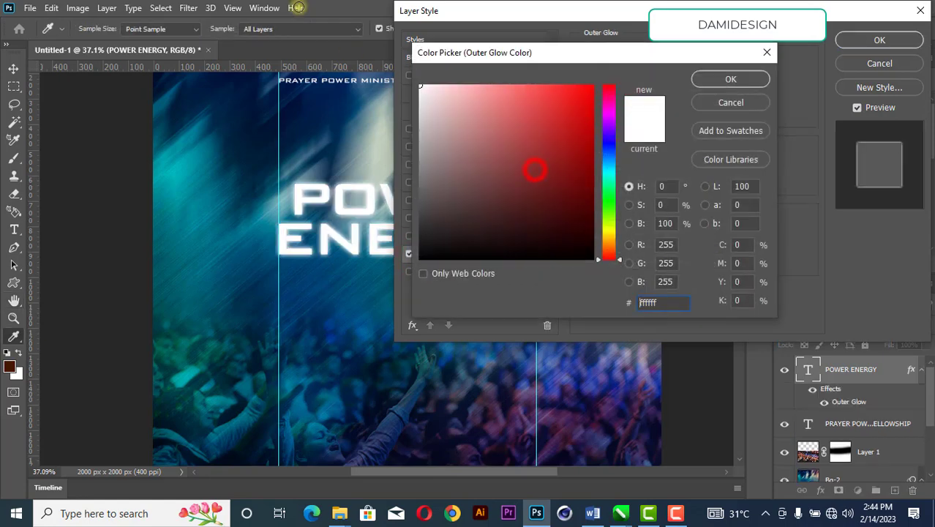
click(736, 79)
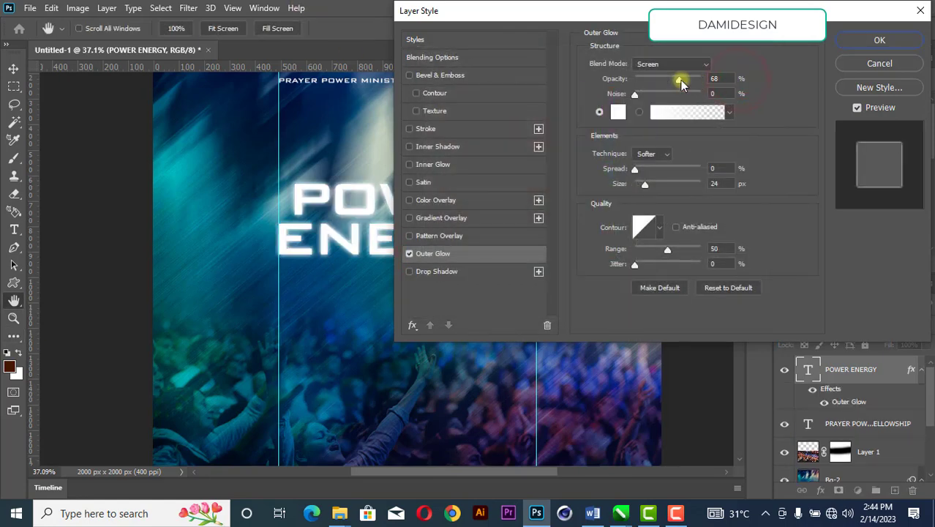
Set the outer glow's opacity to 71% and size to 25 px, and give it the half-round contour
drag(681, 80, 681, 79)
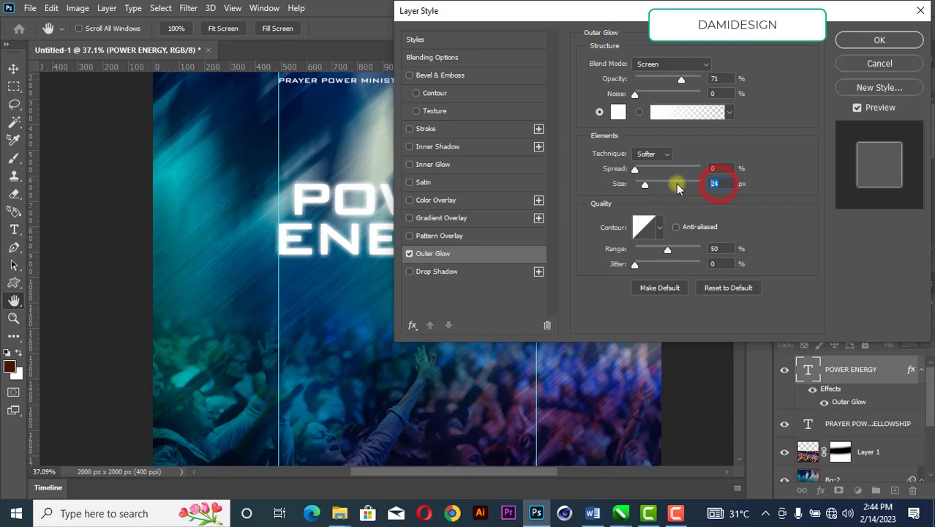
text(25)
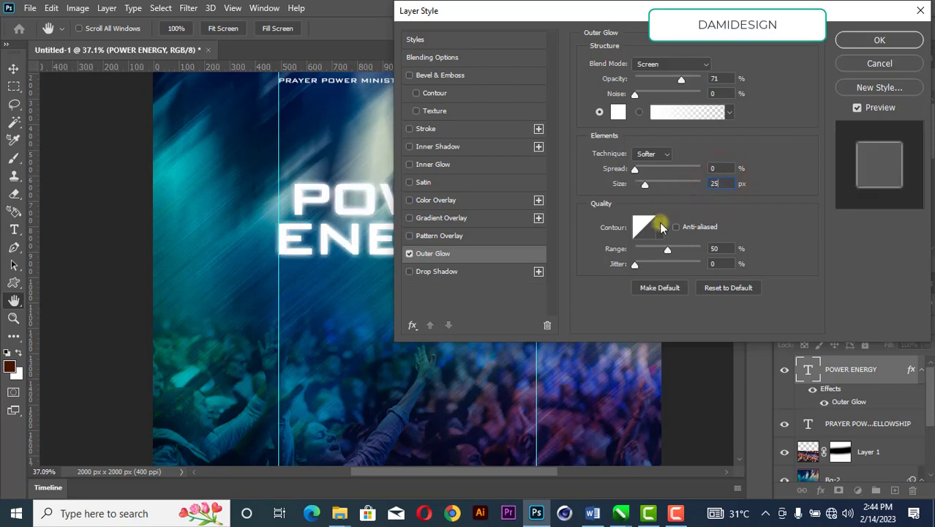
click(659, 231)
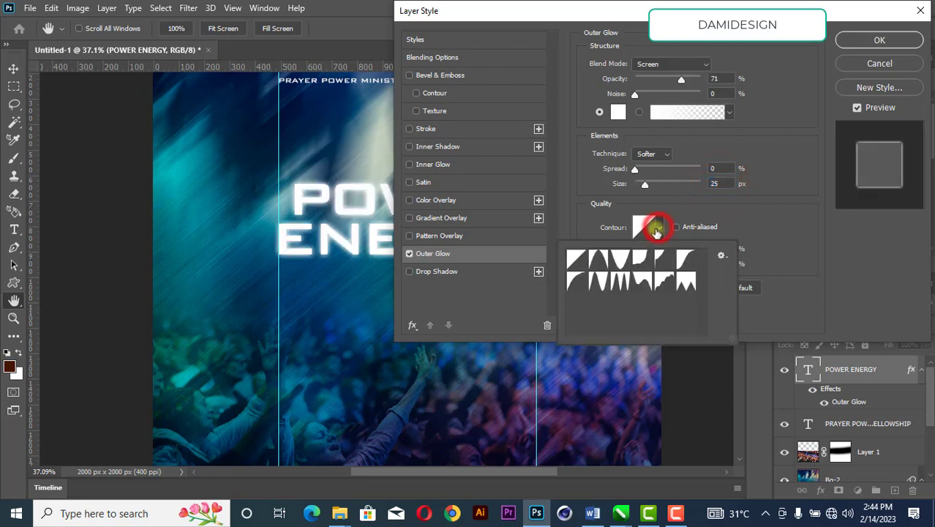
click(577, 281)
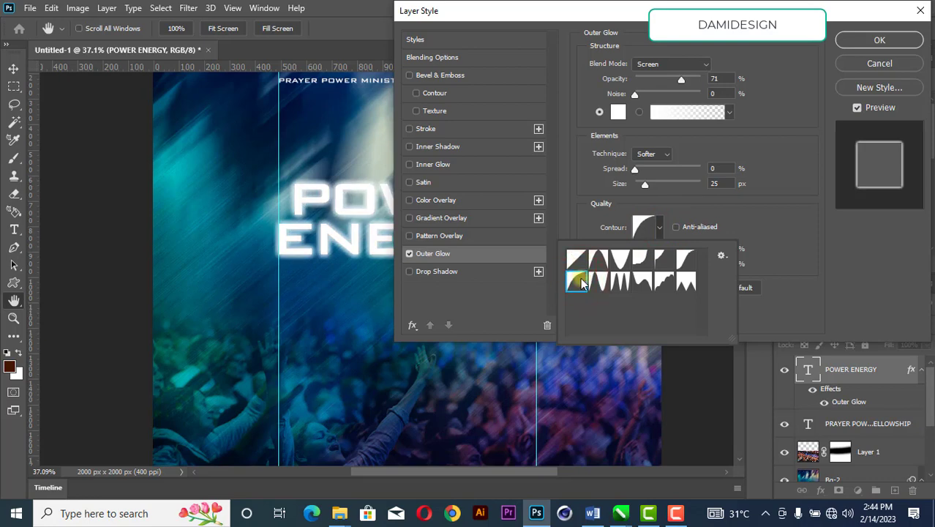
Try several contour presets on the POWER ENERGY outer glow, ending with Half Round, and check its curve without editing it
click(681, 262)
click(662, 259)
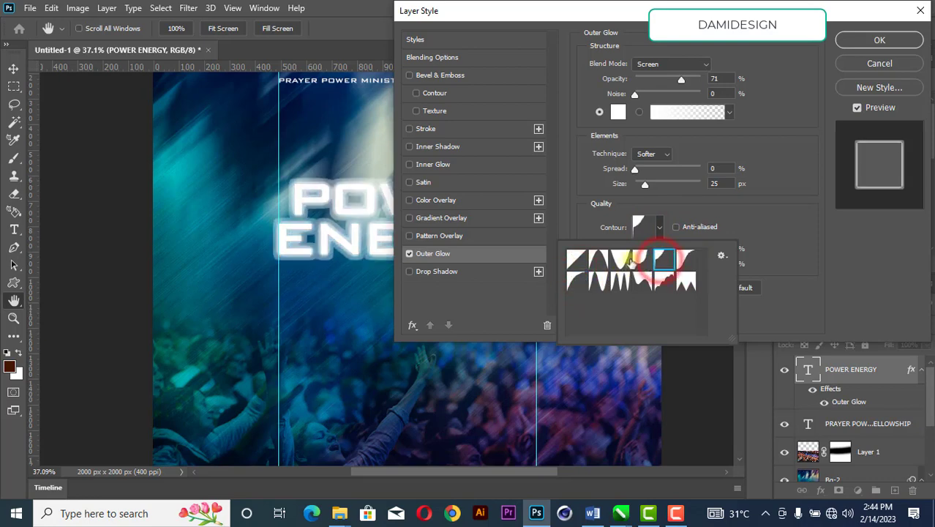
click(620, 260)
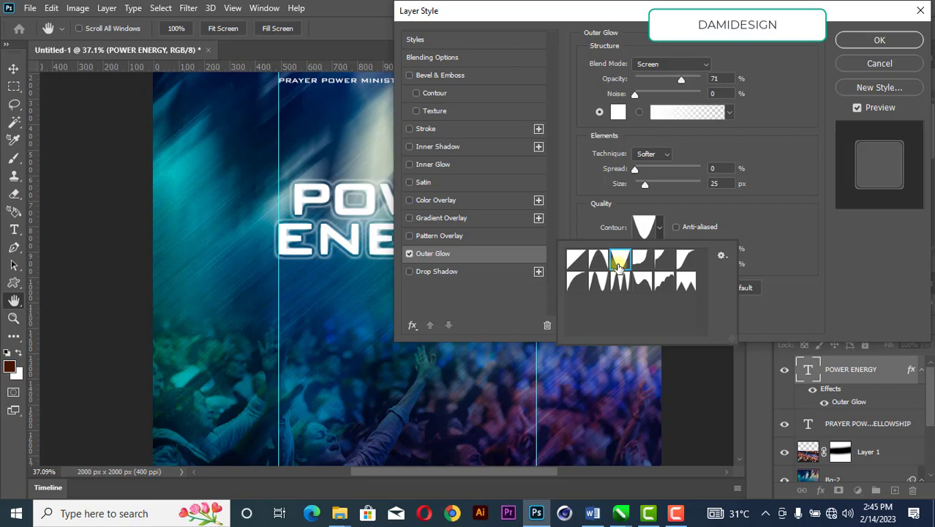
click(576, 282)
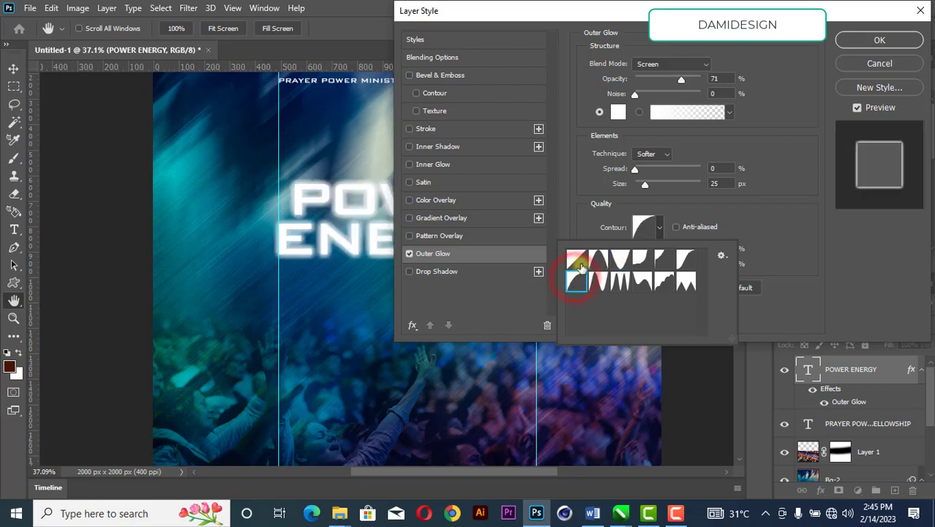
click(577, 260)
click(577, 280)
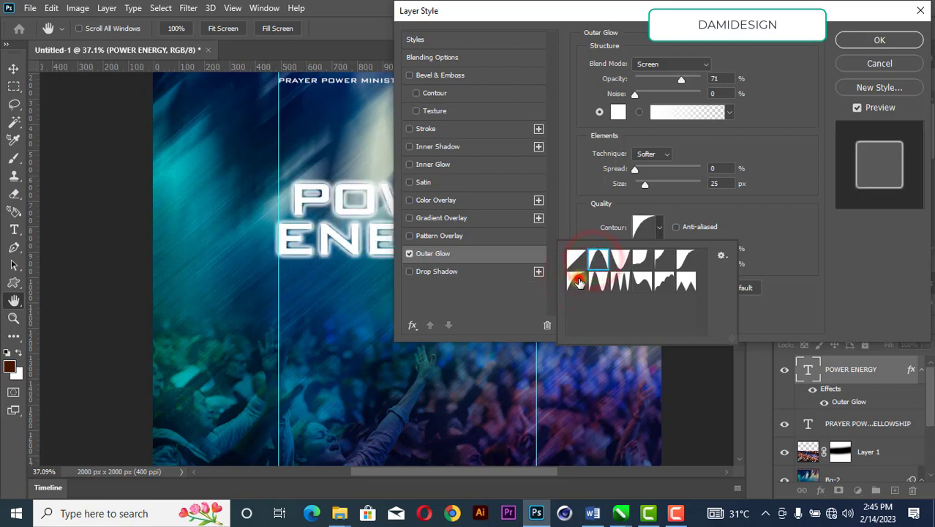
click(577, 260)
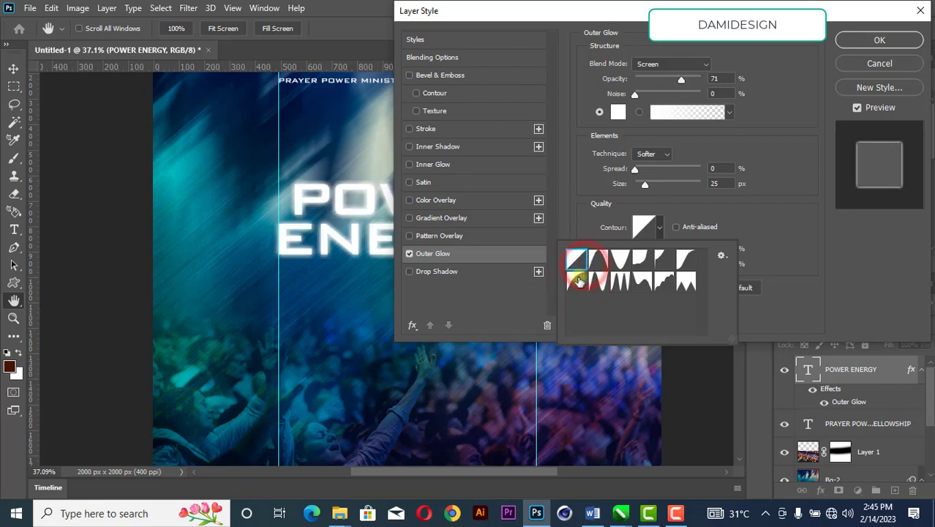
click(577, 281)
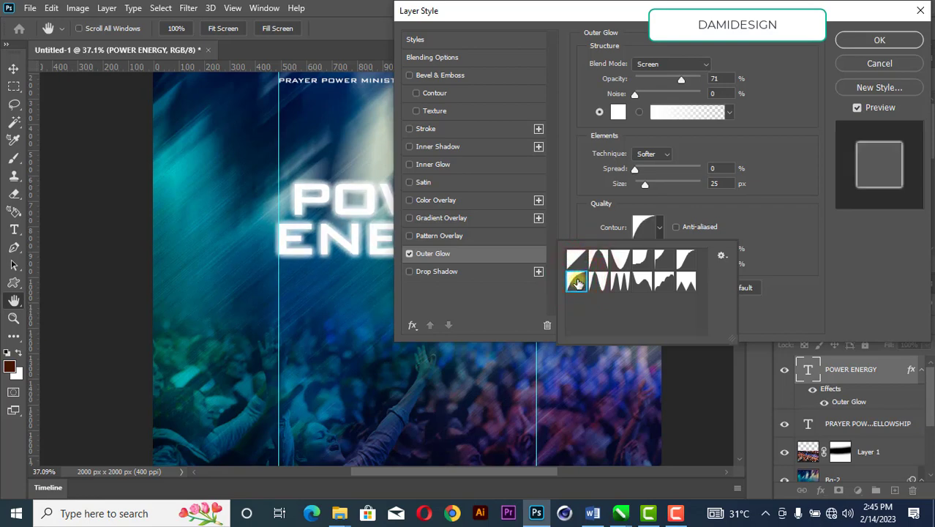
click(732, 214)
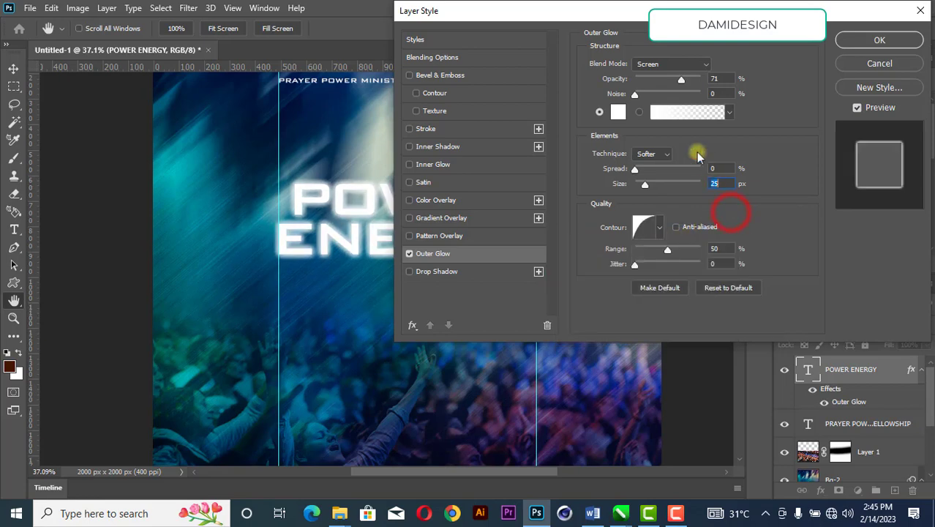
drag(618, 16, 676, 43)
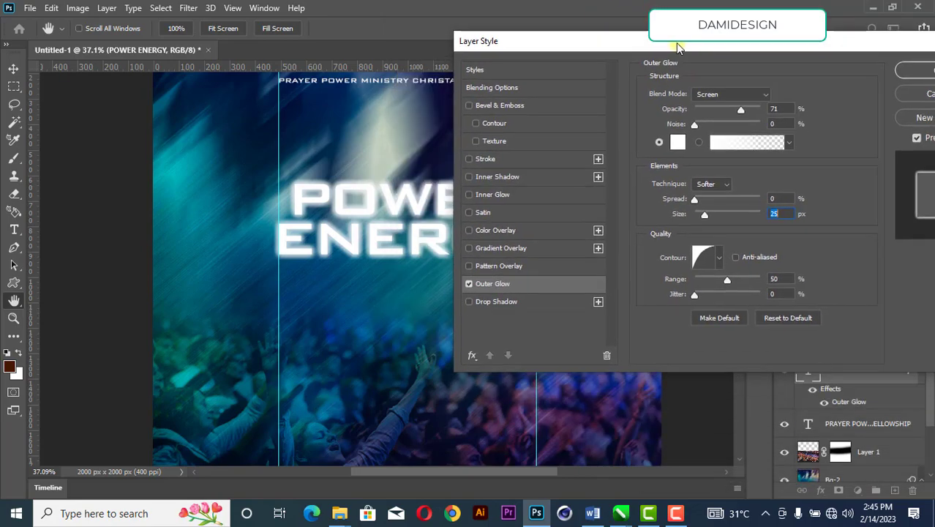
click(704, 251)
click(568, 101)
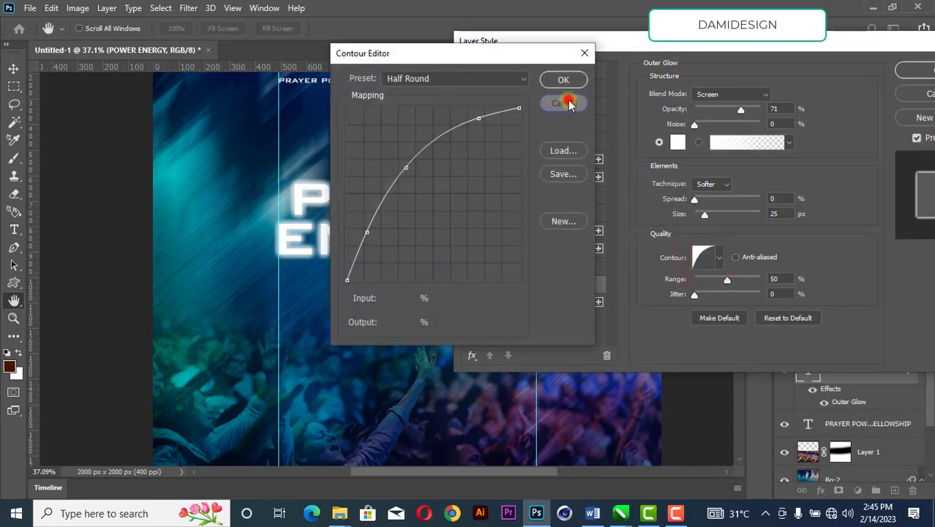
Give the outer glow the linear contour and a size of 27 px, apply the layer style and deselect the text
click(720, 256)
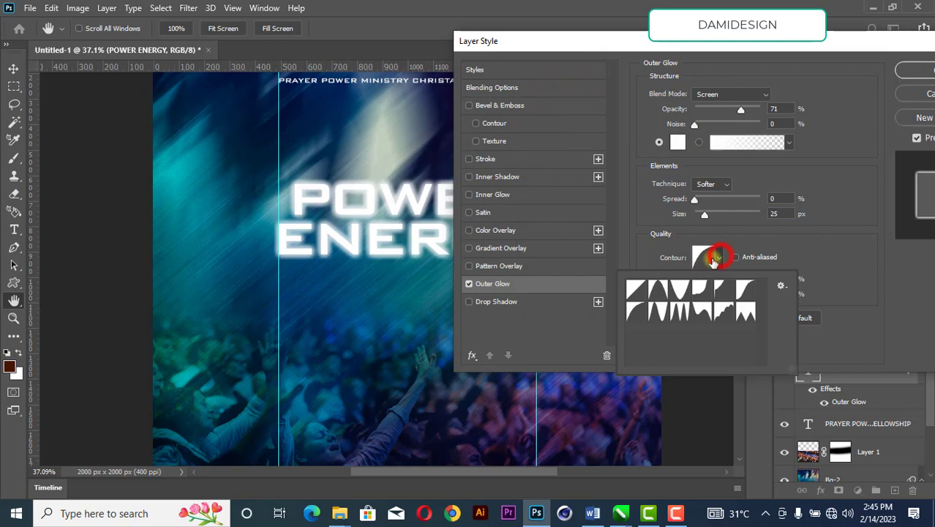
click(643, 290)
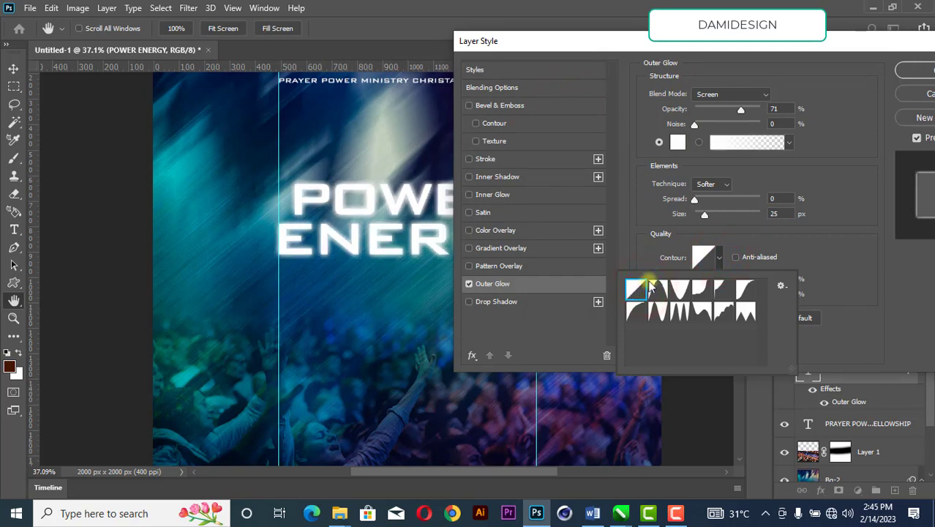
drag(704, 216, 708, 219)
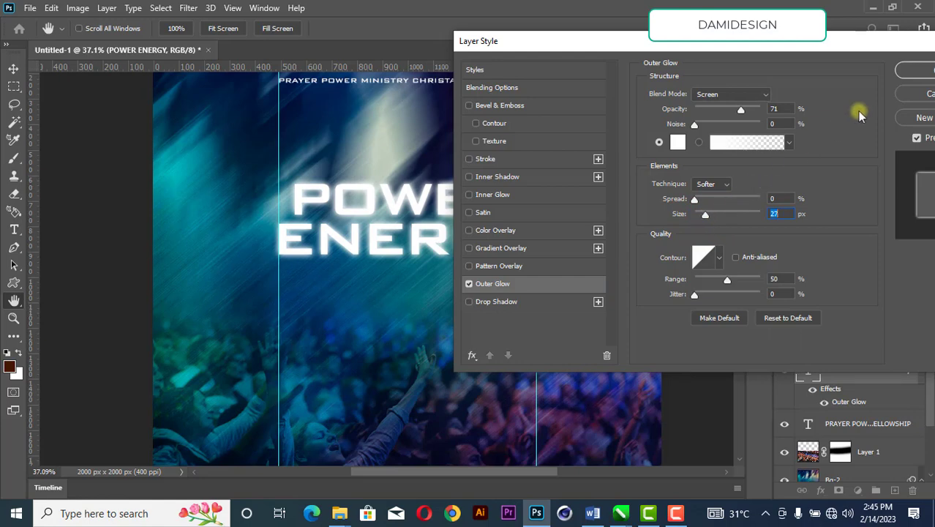
click(917, 71)
click(691, 216)
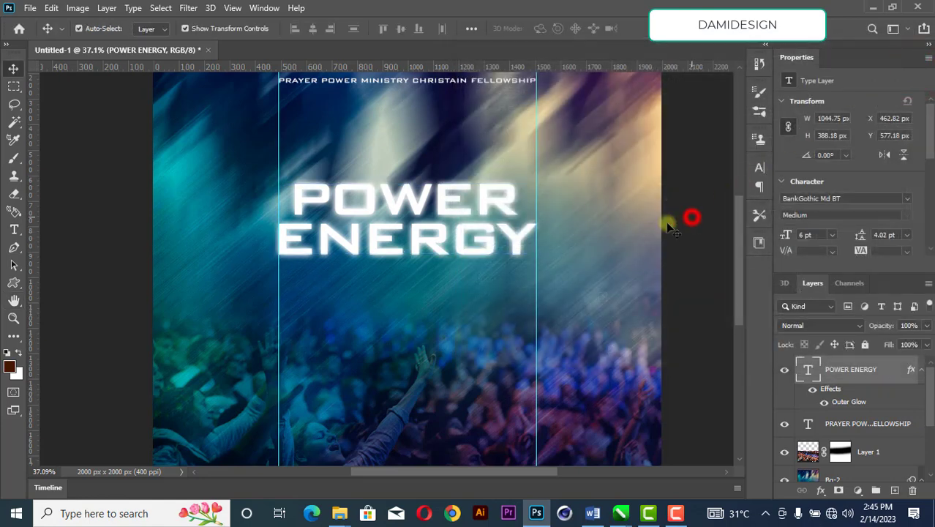
scroll(472, 278, down, 2)
scroll(472, 278, up, 2)
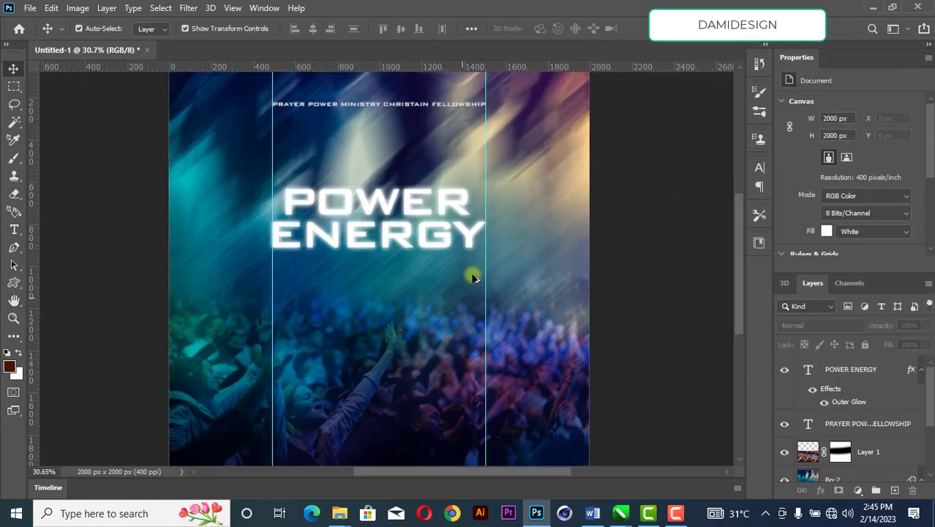
Find the black lightning bolt image in the Downloads > Power folder and open that file, 1, as a separate Photoshop document
mouse_move(339, 513)
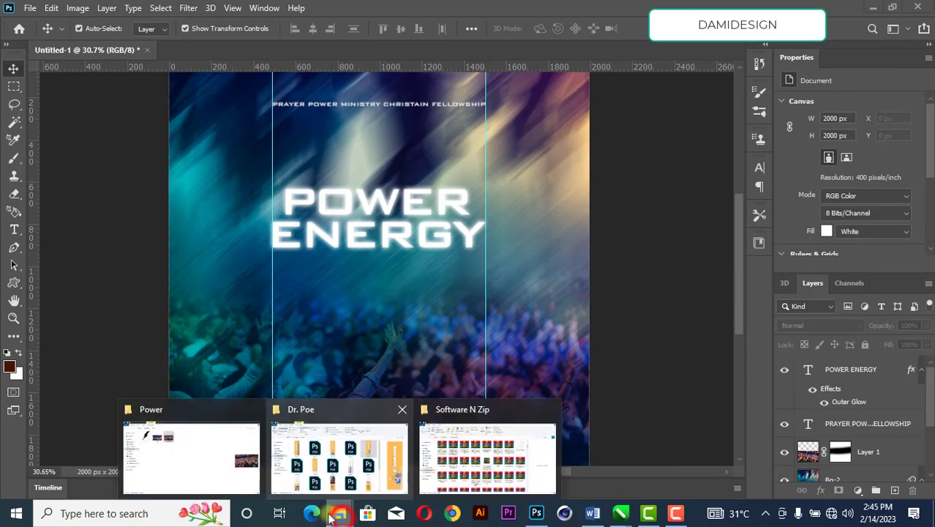
click(167, 446)
click(180, 101)
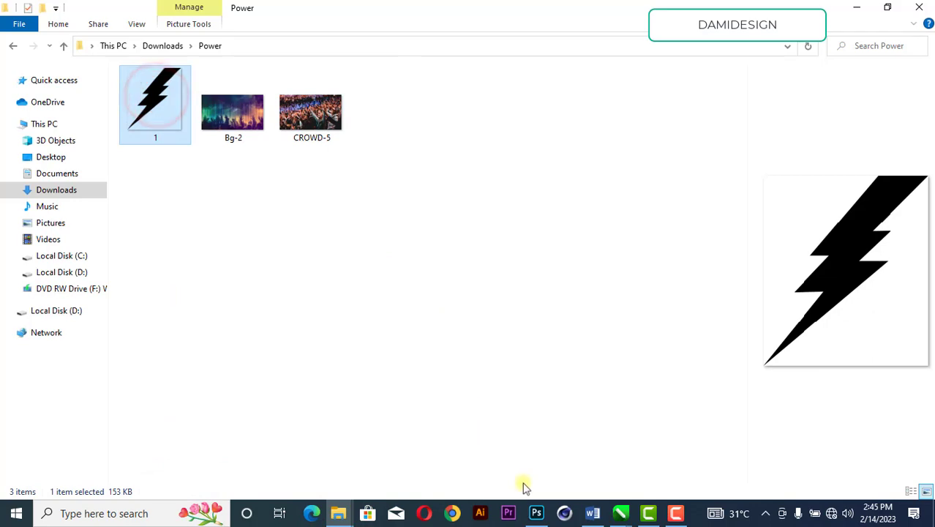
click(543, 514)
click(30, 8)
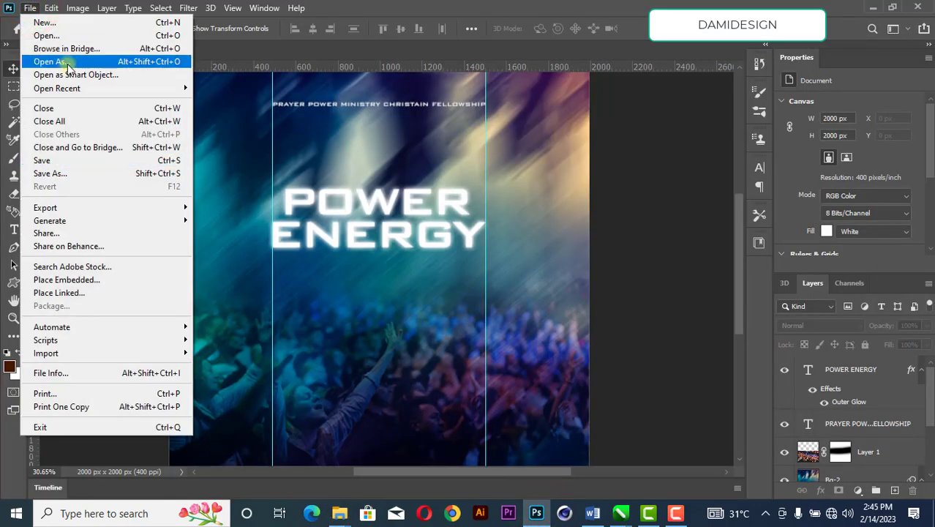
click(63, 36)
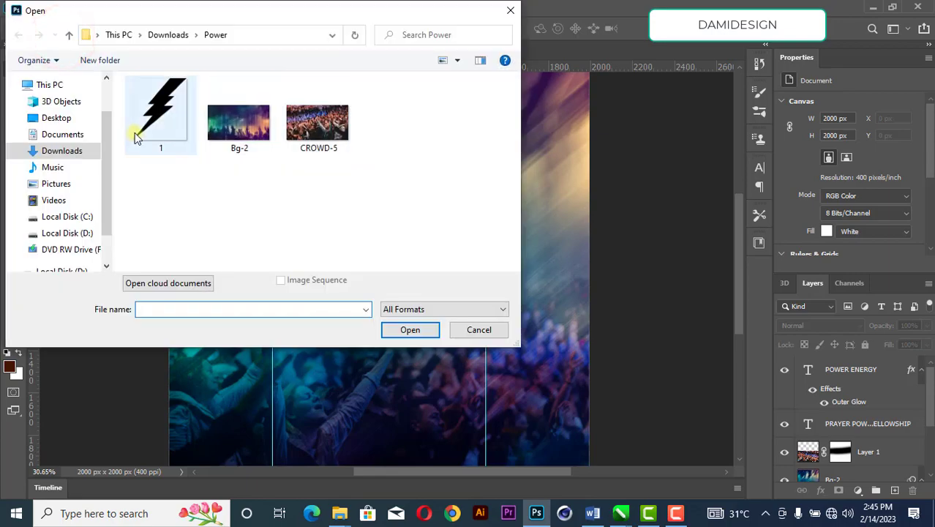
click(136, 132)
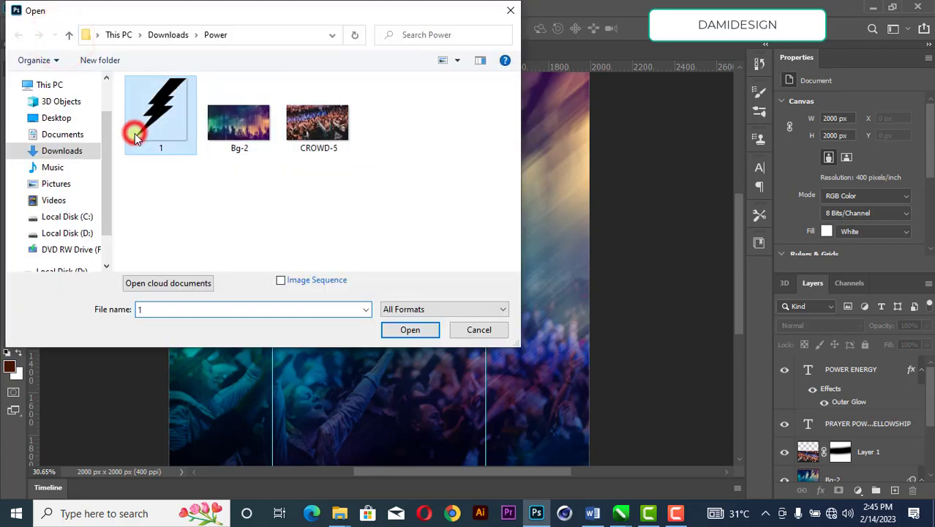
click(411, 330)
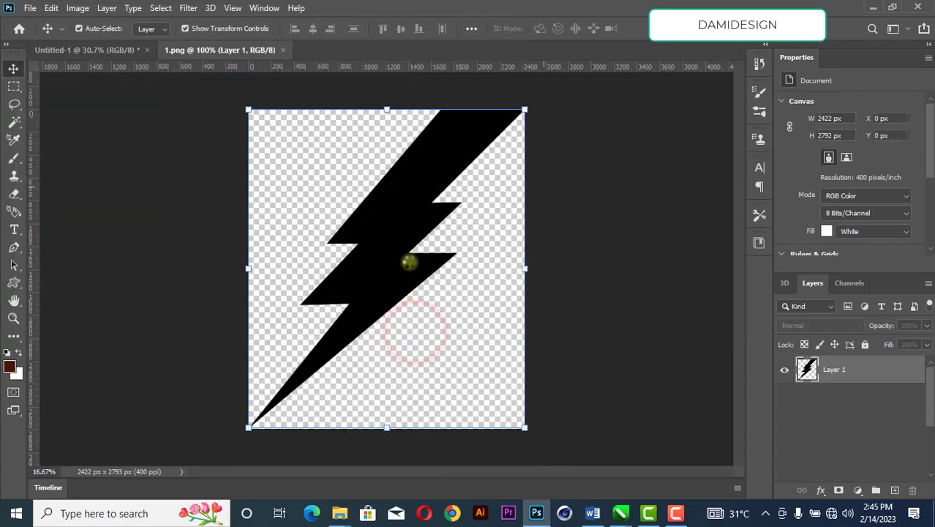
Bring the lightning bolt into the flyer, scaled proportionally to about 14.33% and placed over the middle of POWER ENERGY at X 795, Y 590 px
drag(405, 194, 385, 245)
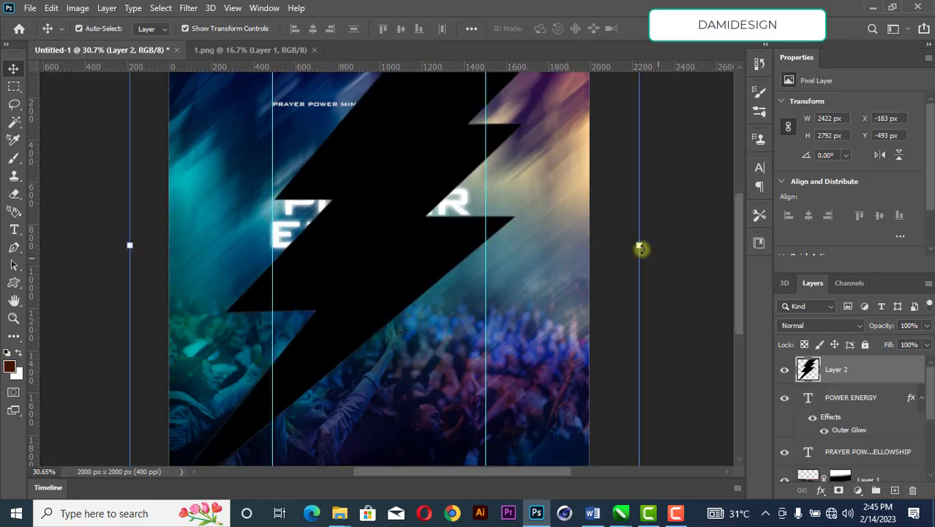
drag(645, 249, 372, 222)
scroll(372, 223, up, 3)
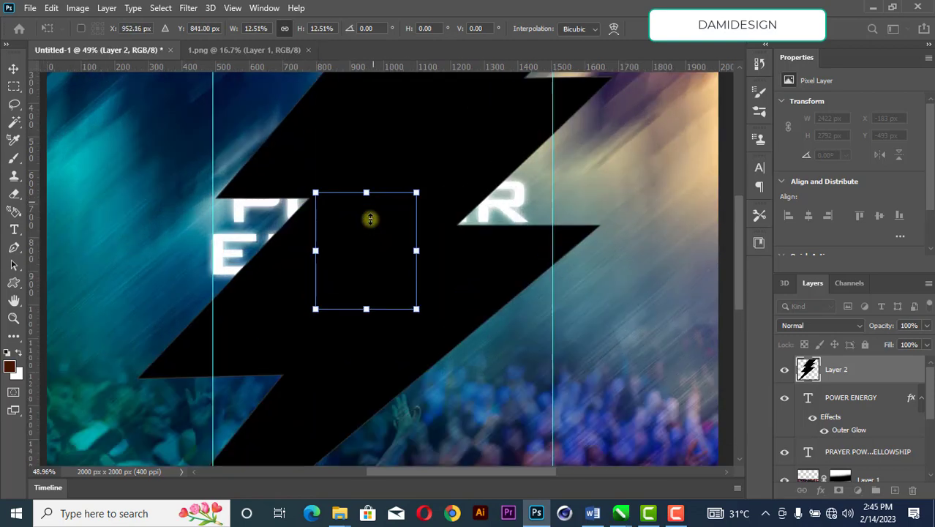
scroll(372, 223, down, 2)
mouse_move(387, 190)
mouse_down()
mouse_move(389, 170)
mouse_move(399, 181)
mouse_up()
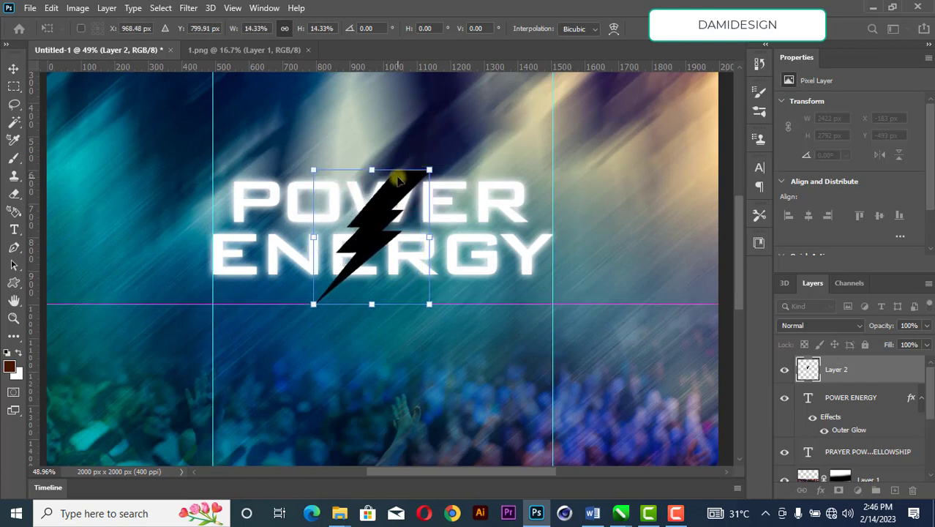
key(Up)
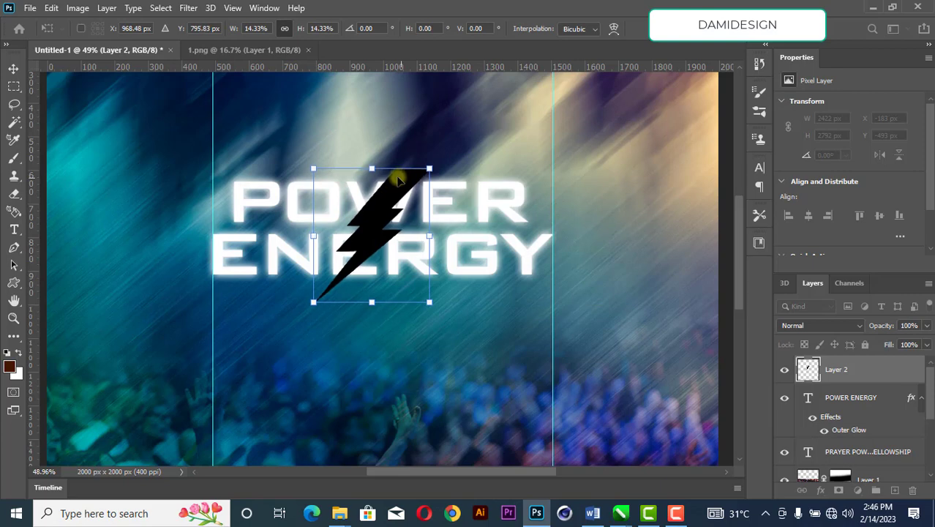
key(Return)
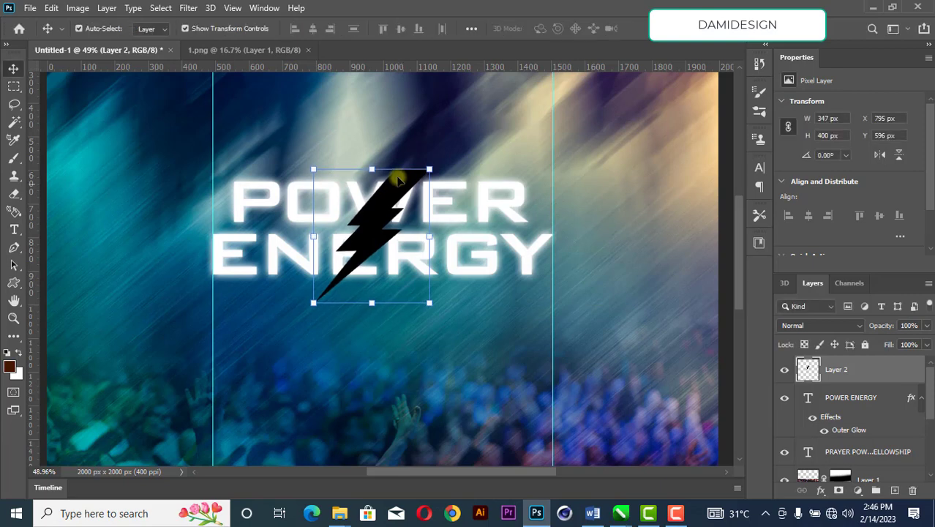
key(Up)
key(Up)
key(Up)
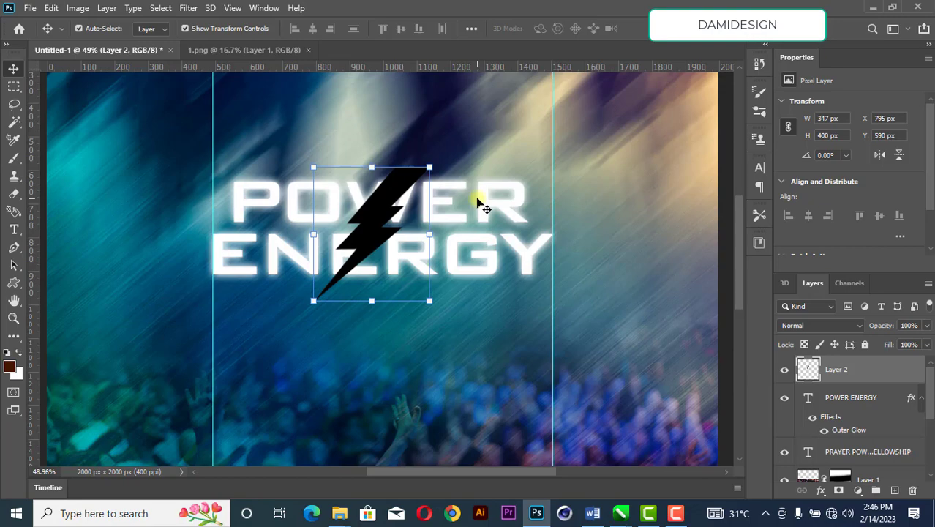
Add a Gradient Overlay layer style to the lightning bolt layer, keeping the bolt in view beside the dialog
right_click(845, 376)
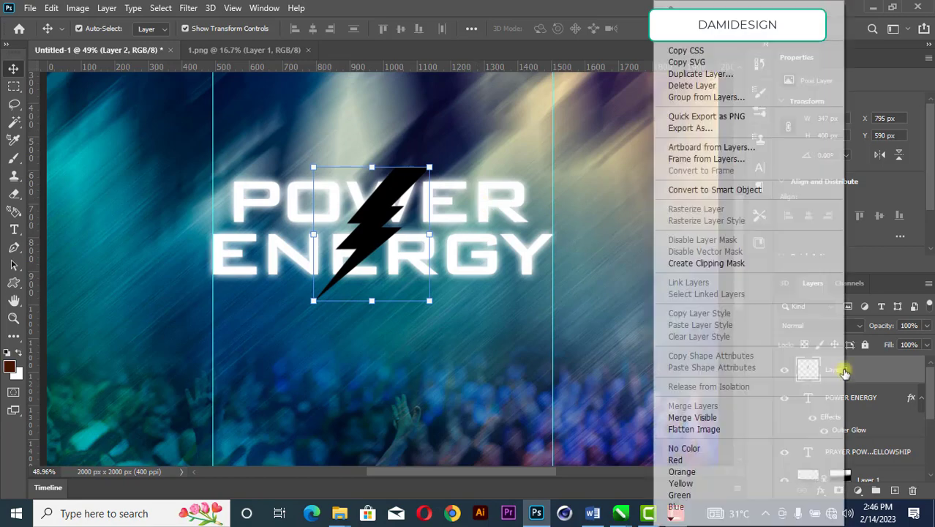
key(Escape)
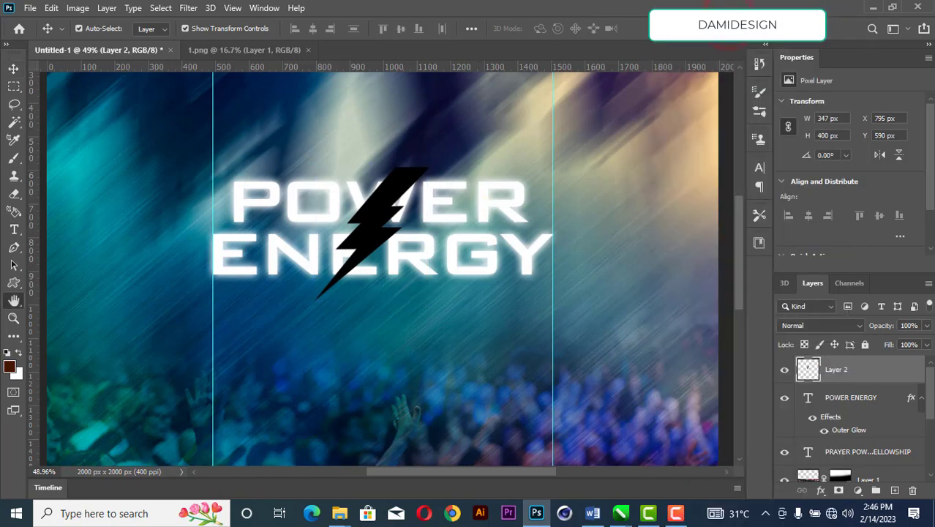
double_click(871, 370)
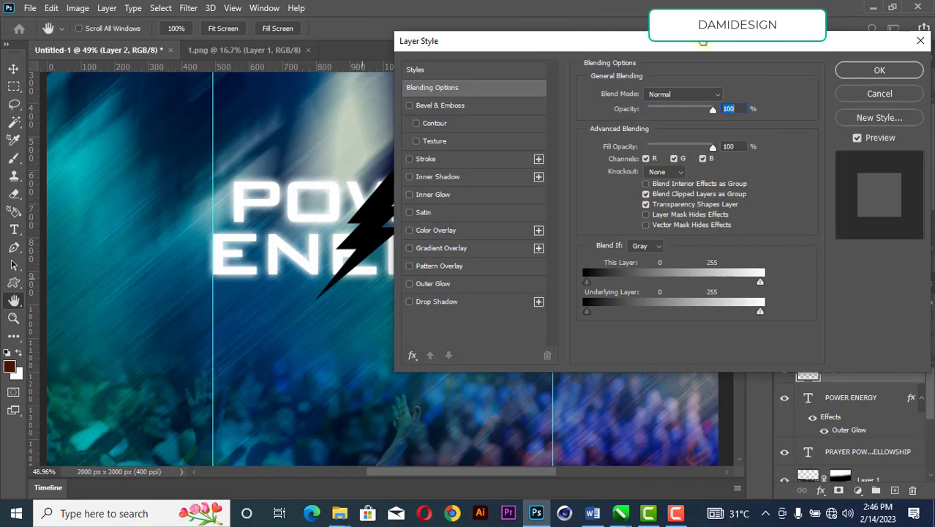
click(446, 248)
mouse_move(578, 42)
mouse_down()
mouse_move(711, 42)
mouse_move(680, 22)
mouse_move(549, 31)
mouse_move(577, 32)
mouse_up()
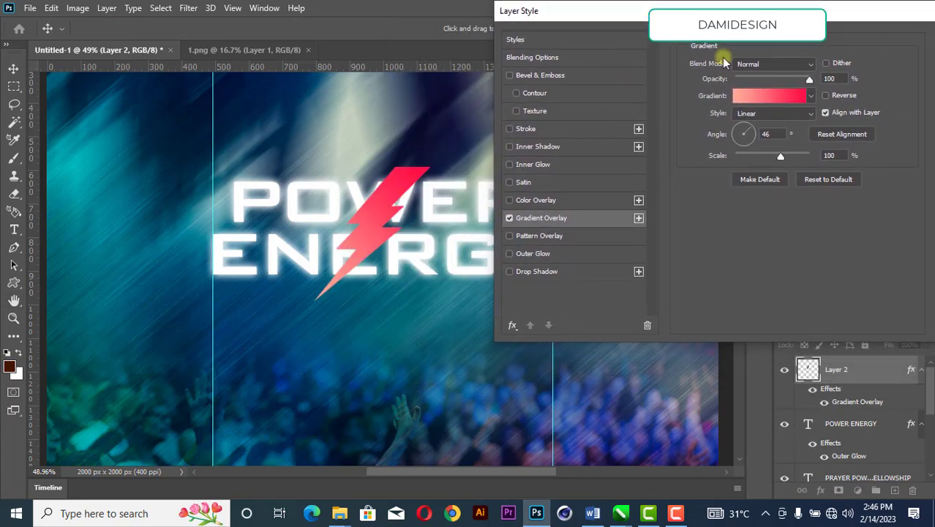
Set the bolt's gradient overlay to the Orange_05 preset from the Oranges group
click(768, 98)
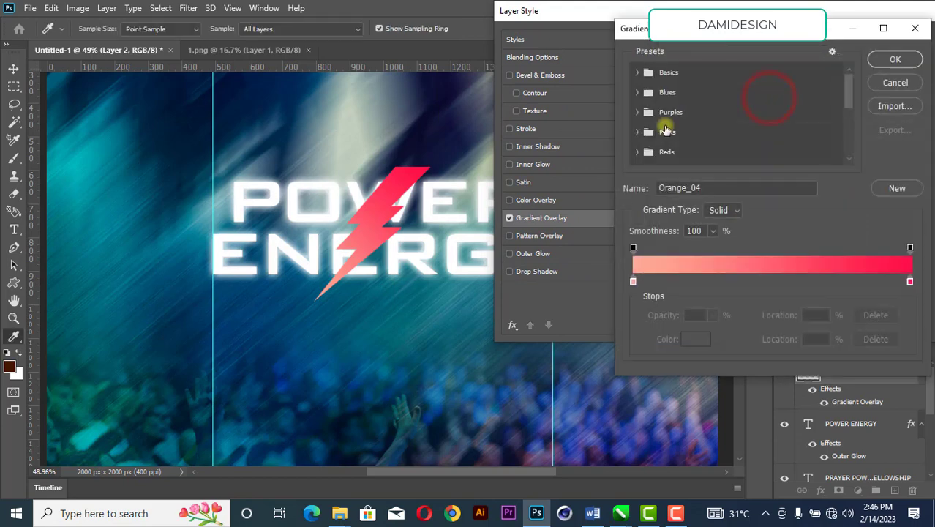
scroll(666, 129, down, 1)
click(639, 138)
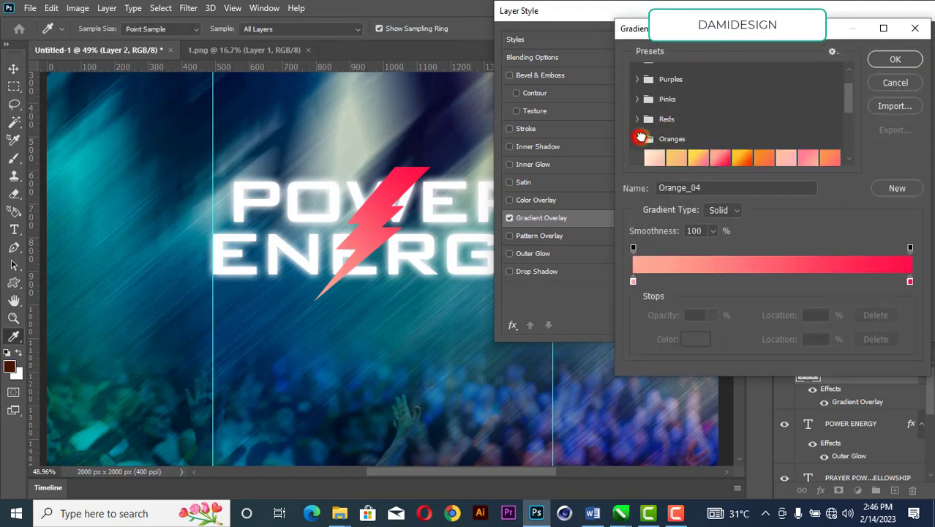
scroll(753, 148, down, 1)
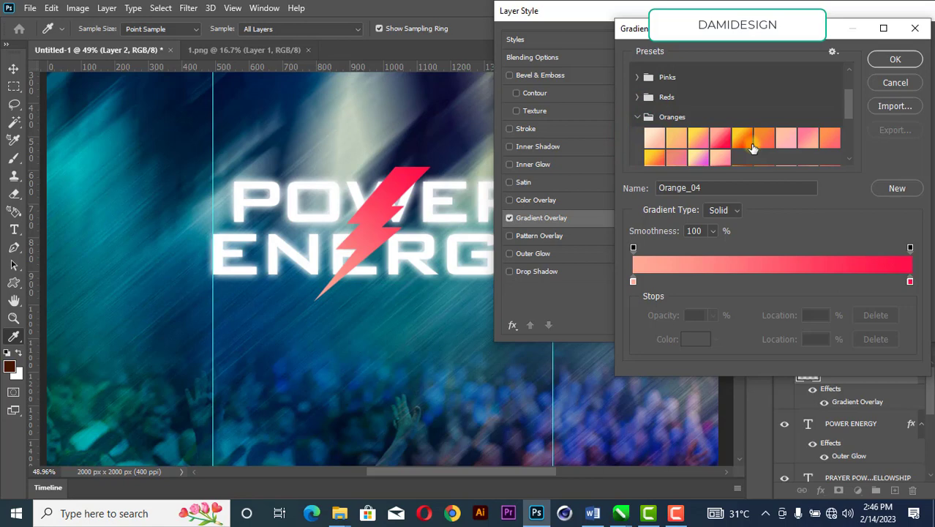
click(745, 139)
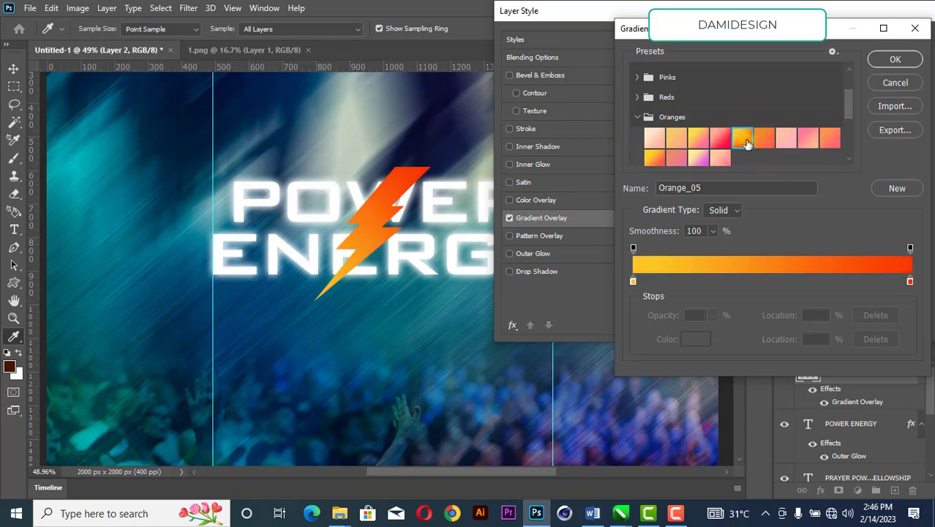
Apply the Orange_05 gradient preset to the lightning bolt's gradient overlay
click(647, 158)
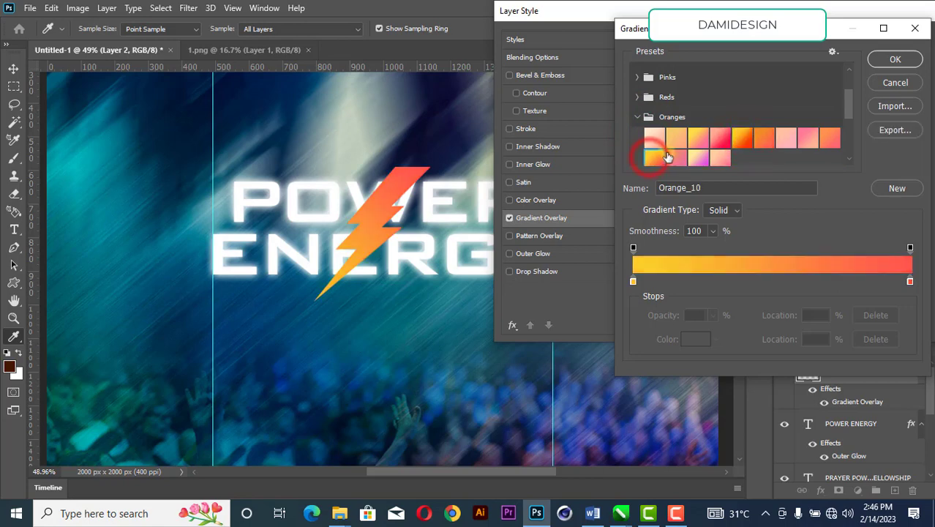
click(738, 137)
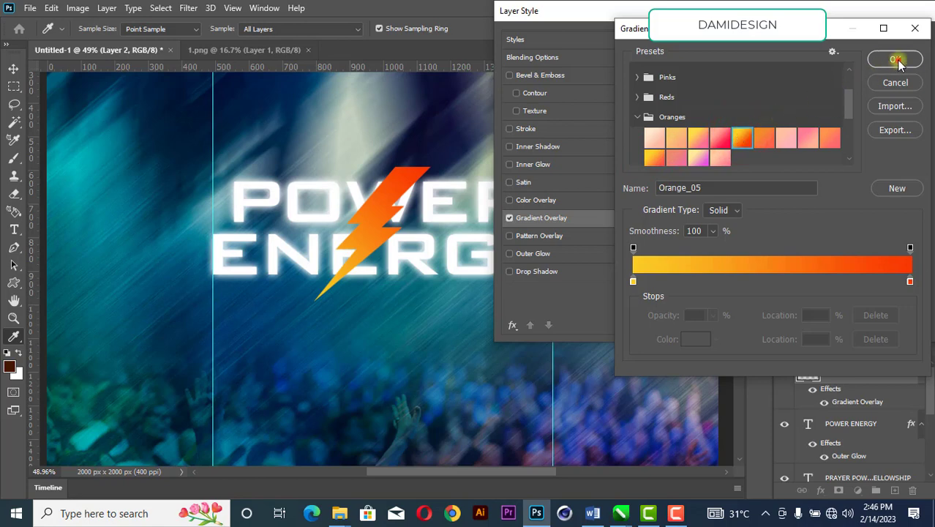
click(898, 62)
Reverse the lightning bolt's gradient overlay and set its angle to 90°
click(827, 96)
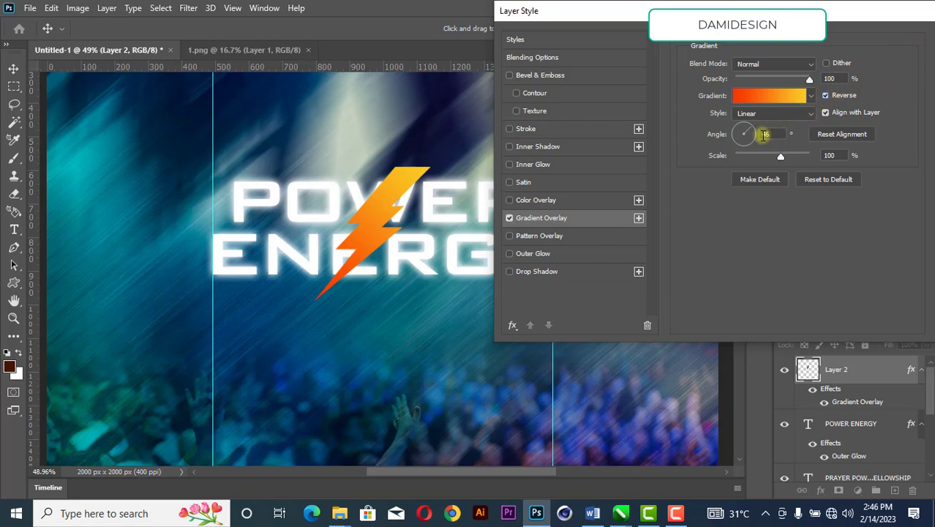
click(747, 135)
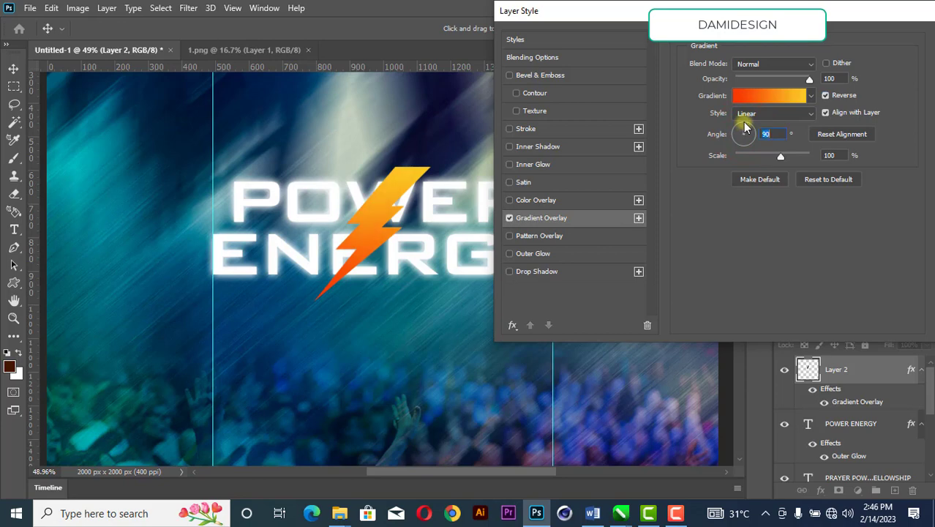
click(858, 24)
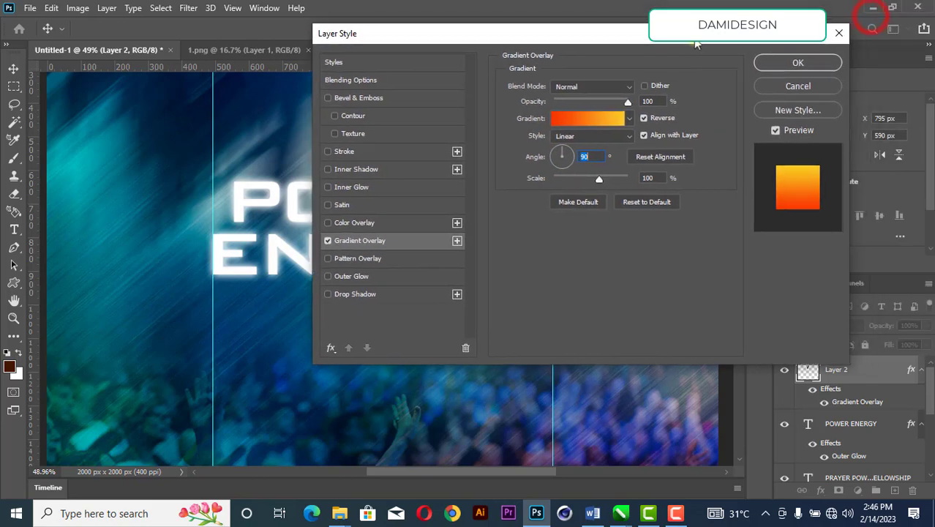
click(780, 63)
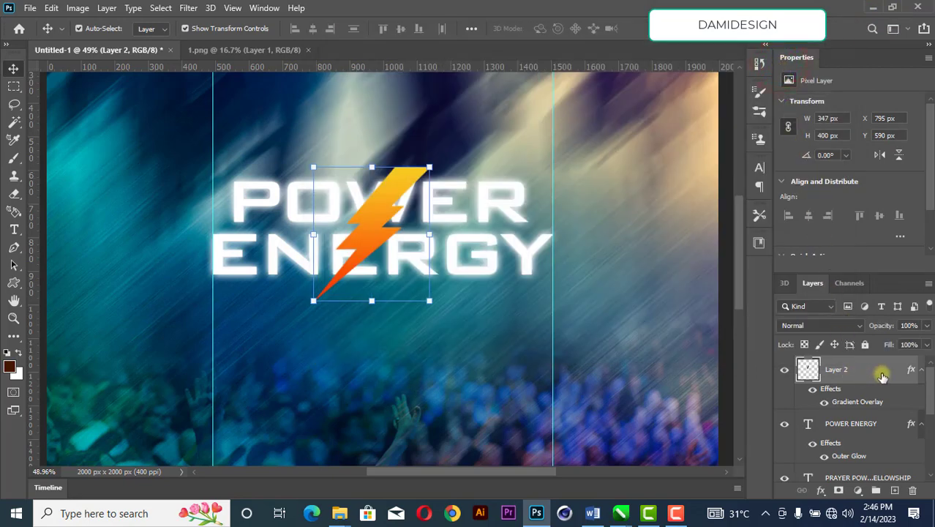
Add an outer glow to the lightning bolt layer and set its color to pale yellow, faffc6
click(915, 371)
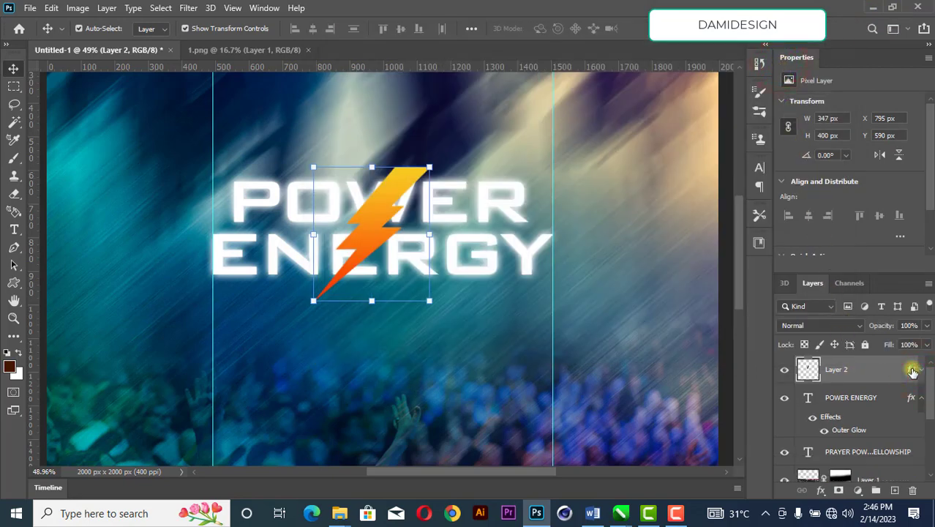
double_click(913, 372)
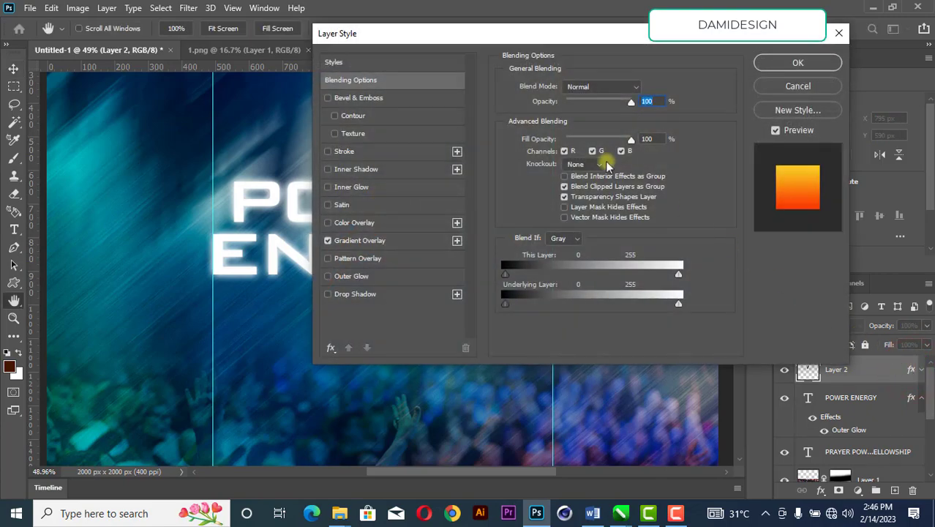
drag(424, 36, 595, 32)
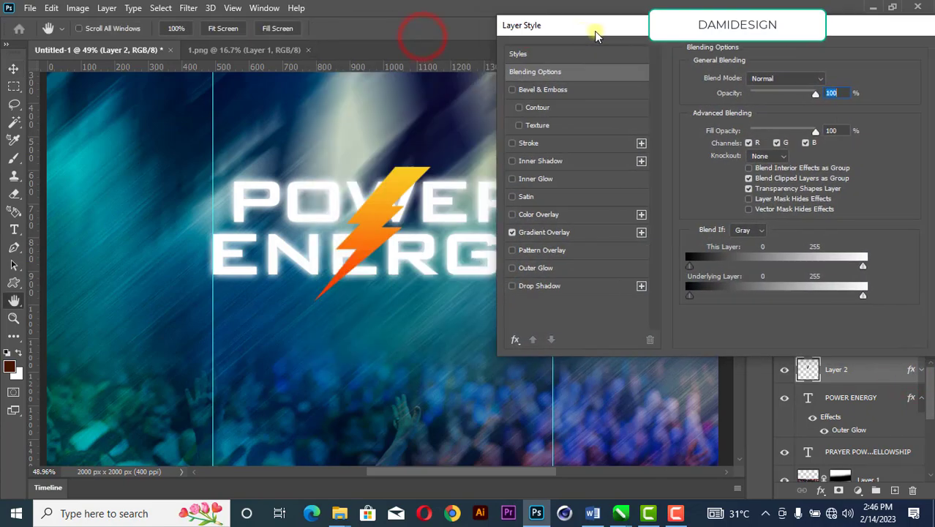
click(525, 271)
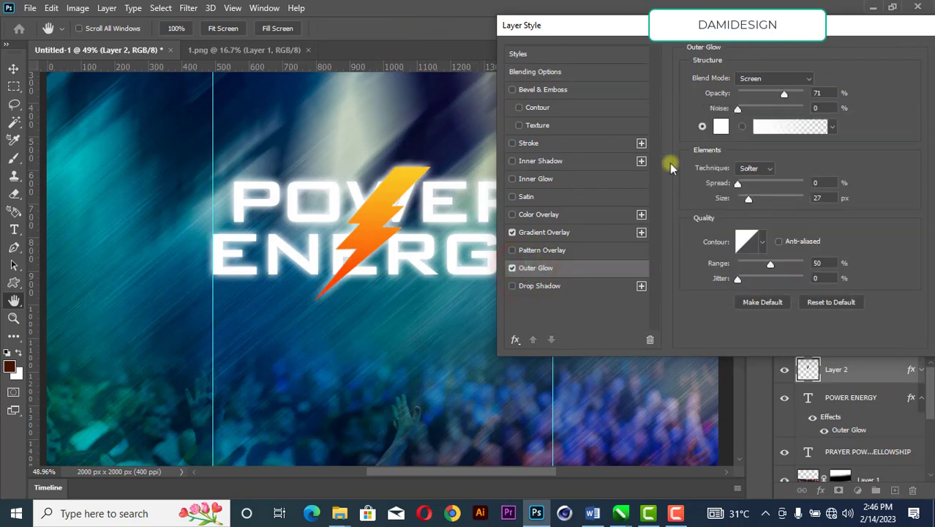
click(723, 126)
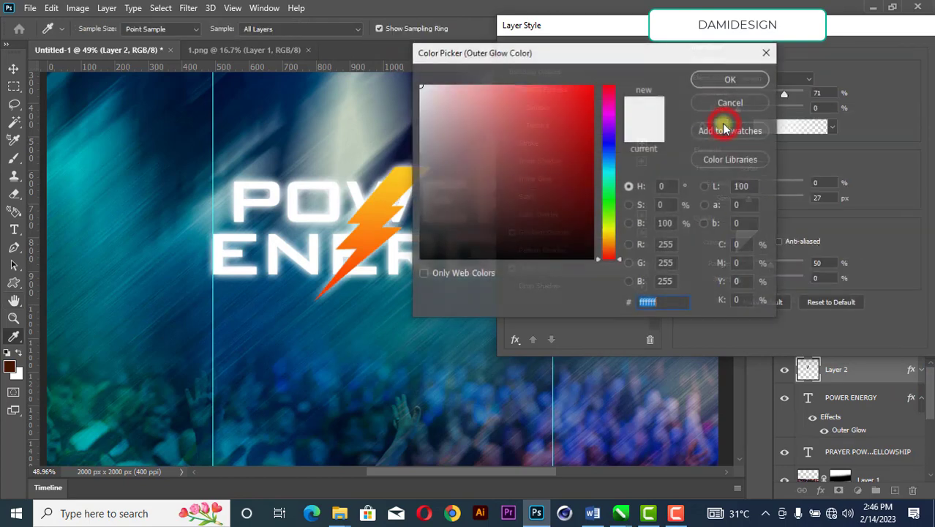
drag(575, 55, 678, 29)
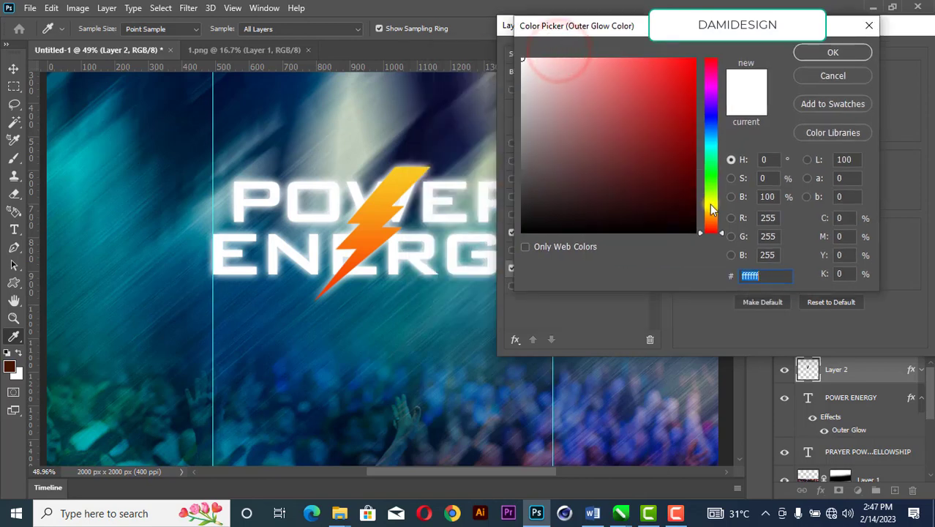
click(710, 202)
drag(623, 124, 563, 40)
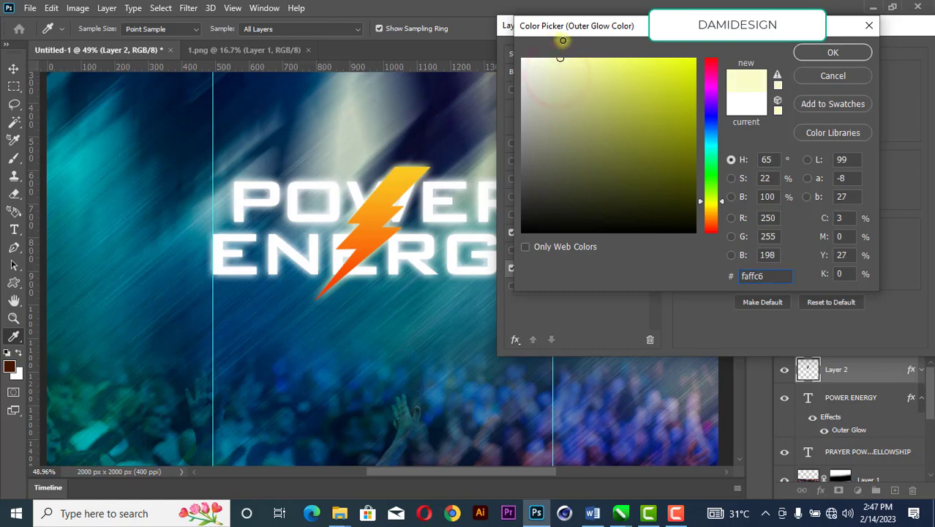
click(819, 48)
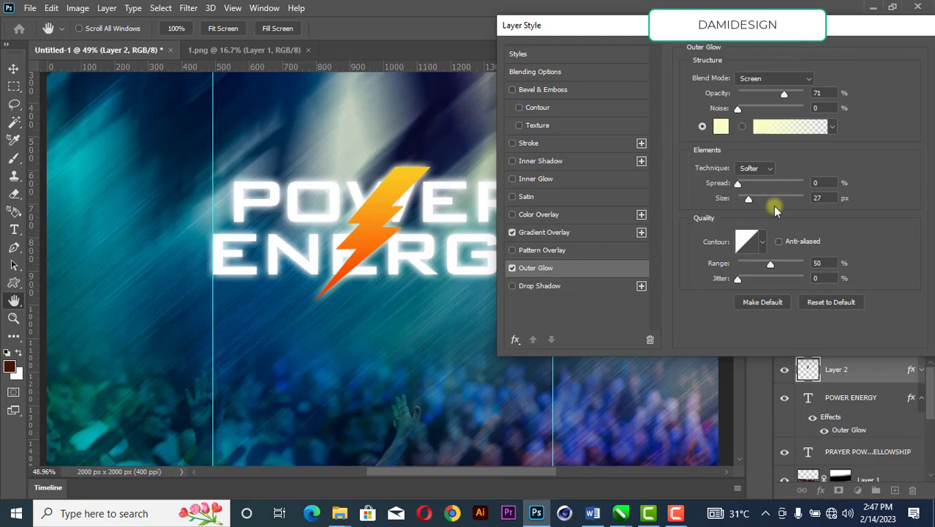
Give the lightning bolt's outer glow the inverted cone contour and a size of 18 px
click(764, 242)
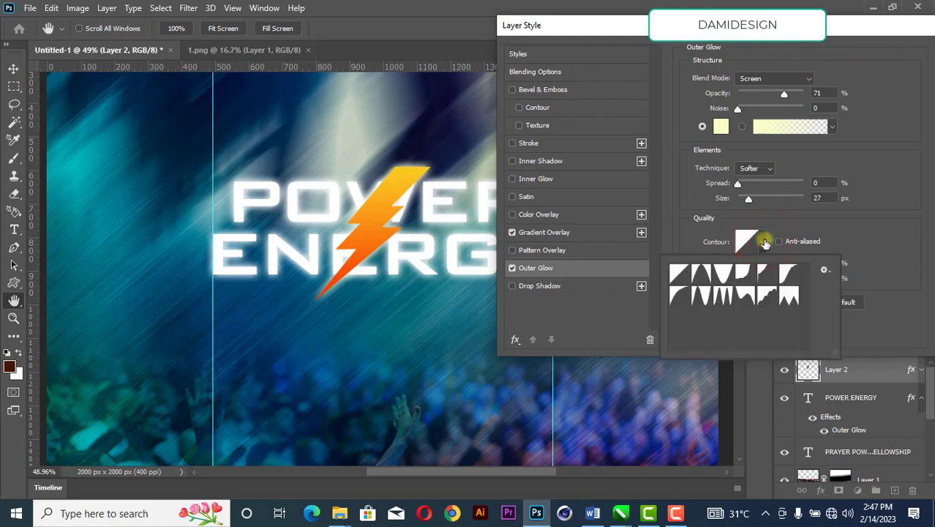
click(718, 272)
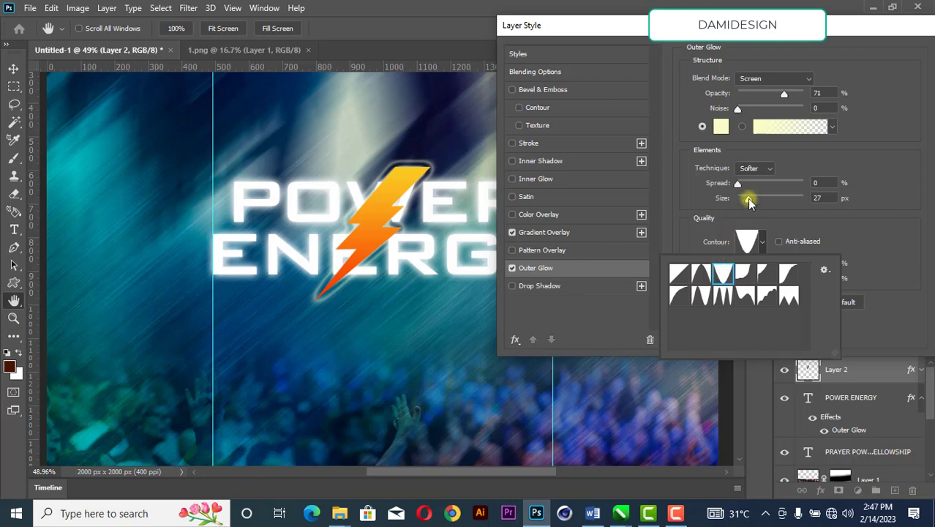
mouse_move(749, 202)
mouse_down()
mouse_move(759, 199)
mouse_move(745, 203)
mouse_move(749, 214)
mouse_up()
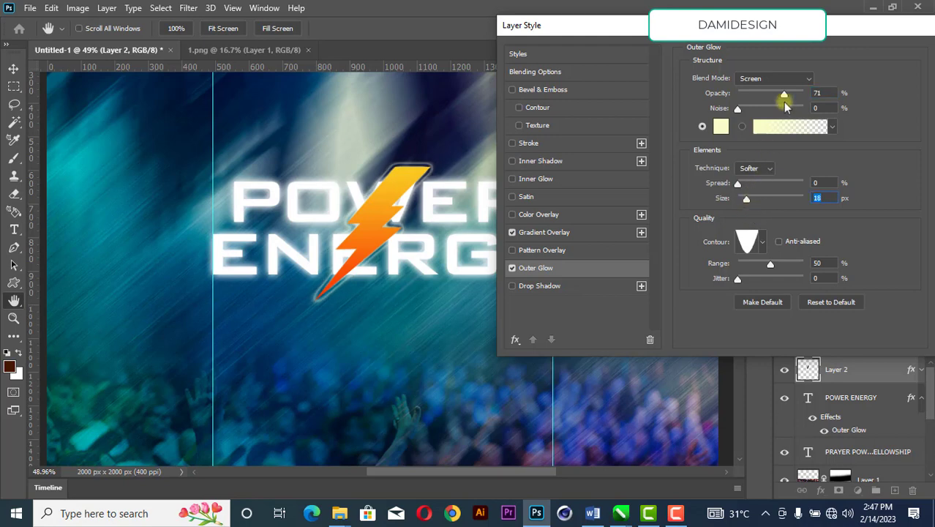
Set the outer glow's range to 51% and its opacity to 93%, and apply the layer style
mouse_move(797, 100)
mouse_down()
mouse_move(806, 99)
mouse_move(789, 100)
mouse_up()
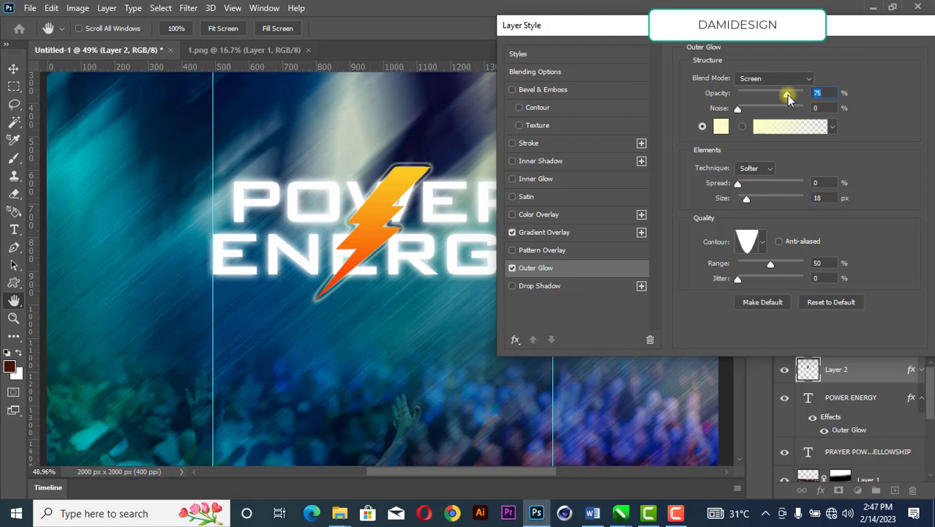
drag(571, 24, 522, 26)
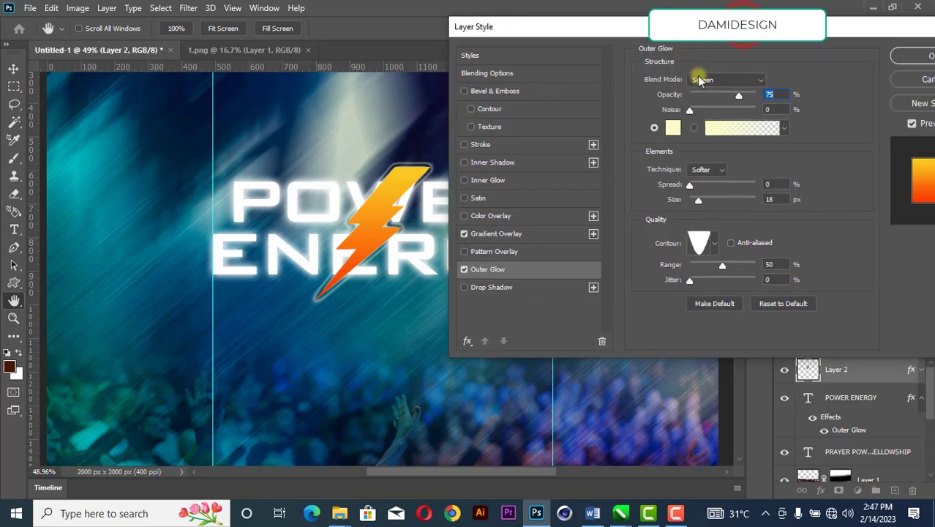
mouse_move(726, 268)
mouse_down()
mouse_move(772, 264)
mouse_move(693, 270)
mouse_move(725, 266)
mouse_up()
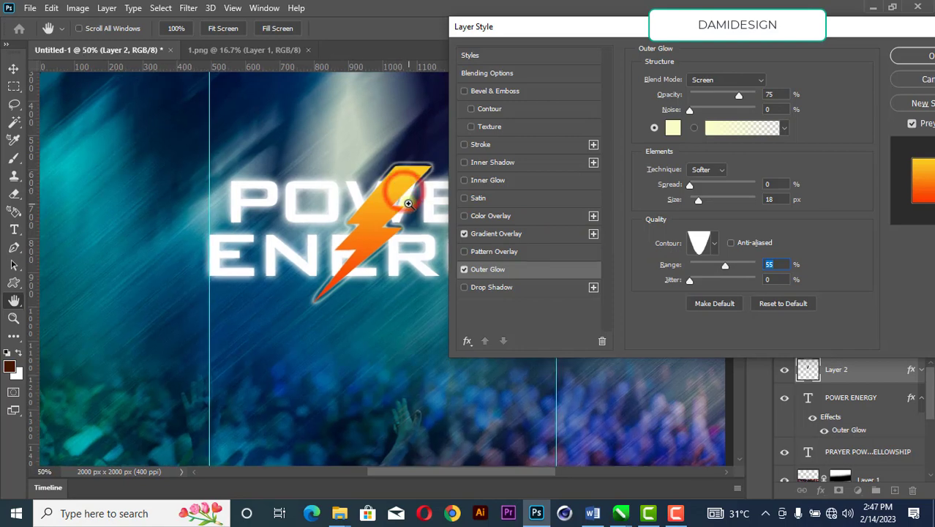
click(403, 193)
click(407, 201)
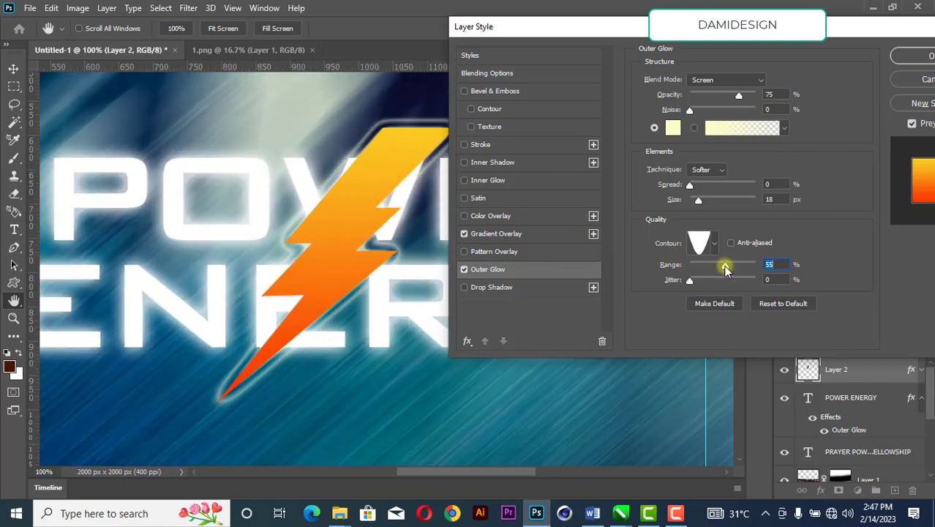
mouse_move(725, 266)
mouse_down()
mouse_move(668, 278)
mouse_move(731, 265)
mouse_move(708, 267)
mouse_move(724, 260)
mouse_up()
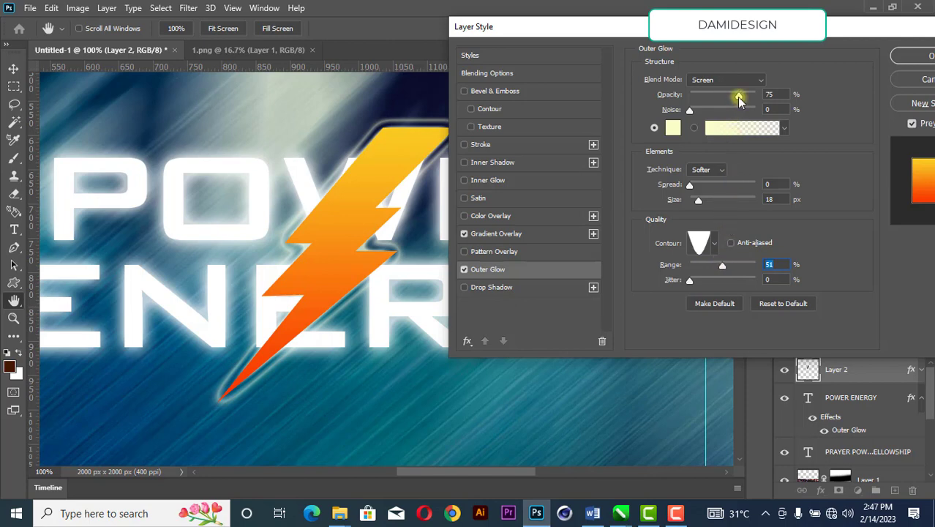
drag(738, 96, 751, 96)
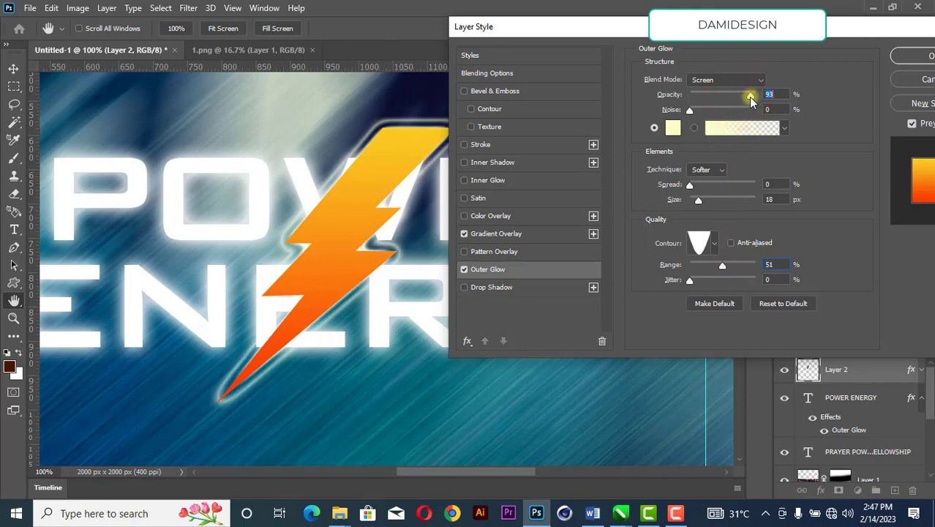
click(911, 56)
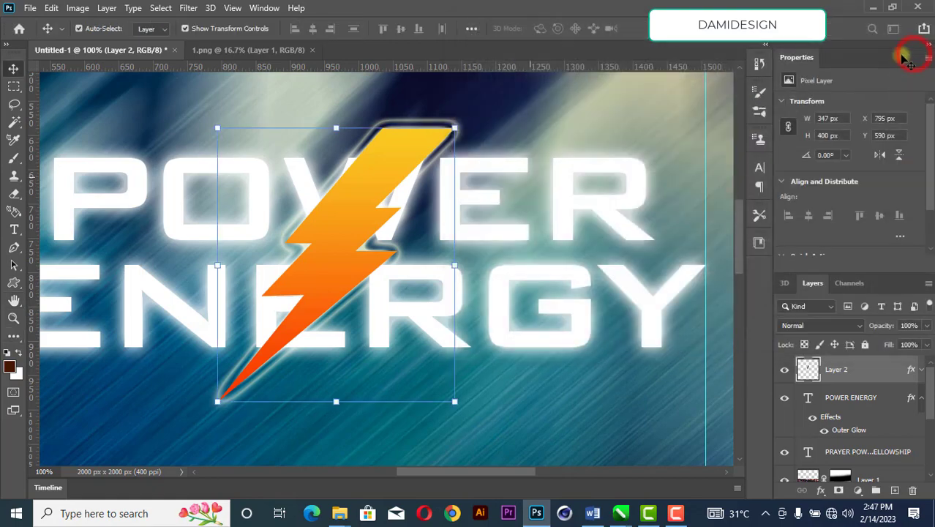
key(z)
key(ctrl+0)
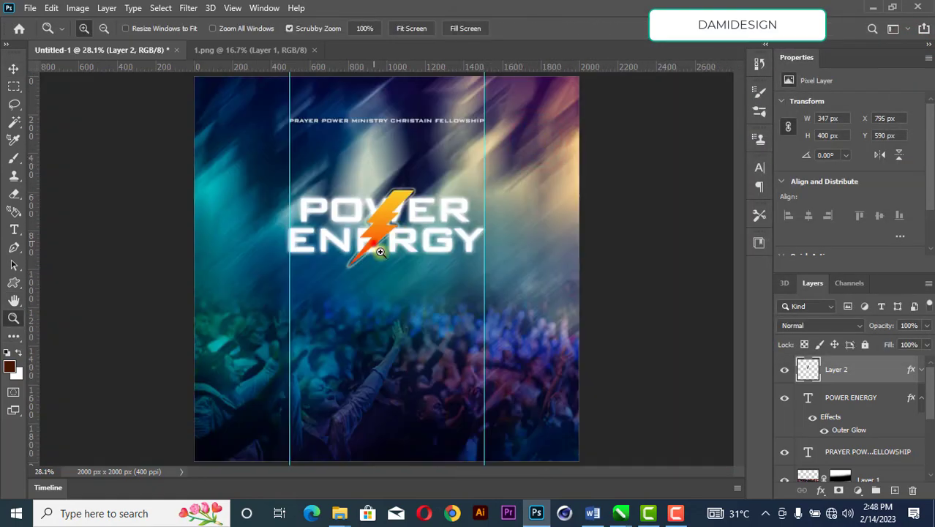
drag(381, 252, 388, 225)
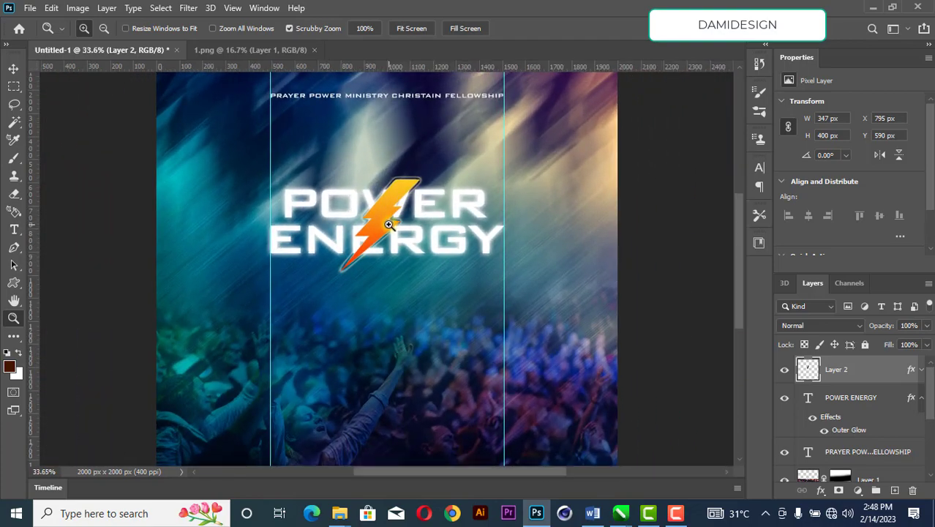
right_click(388, 224)
click(421, 232)
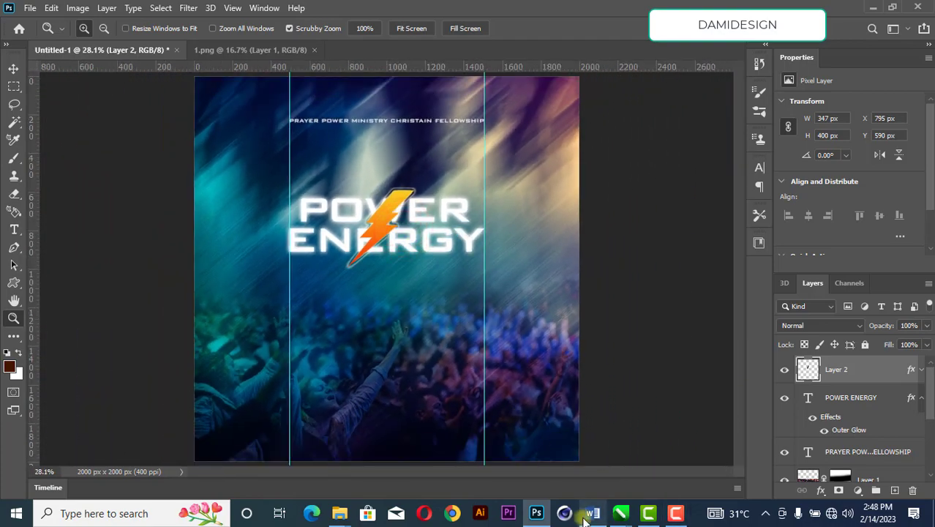
Copy the line 10PM TONIGHT from the Word document and return to the Photoshop flyer
click(590, 515)
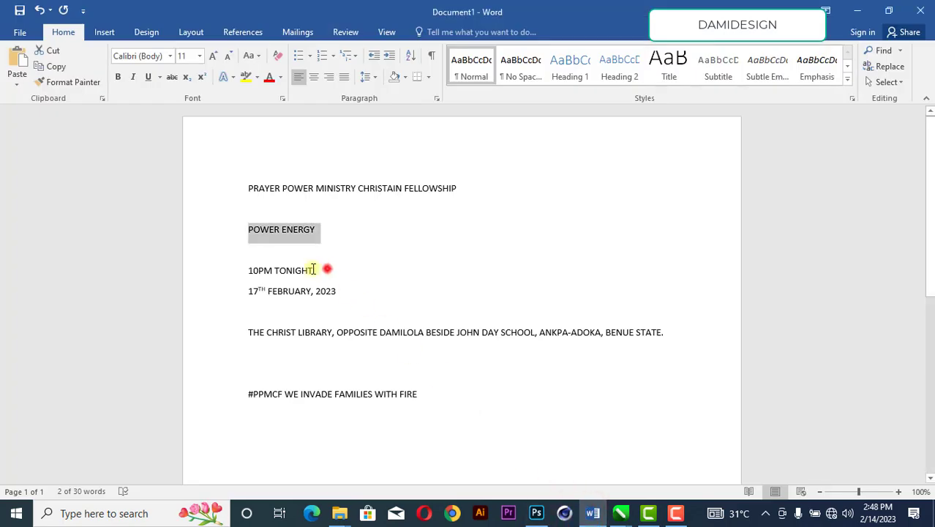
drag(314, 270, 238, 270)
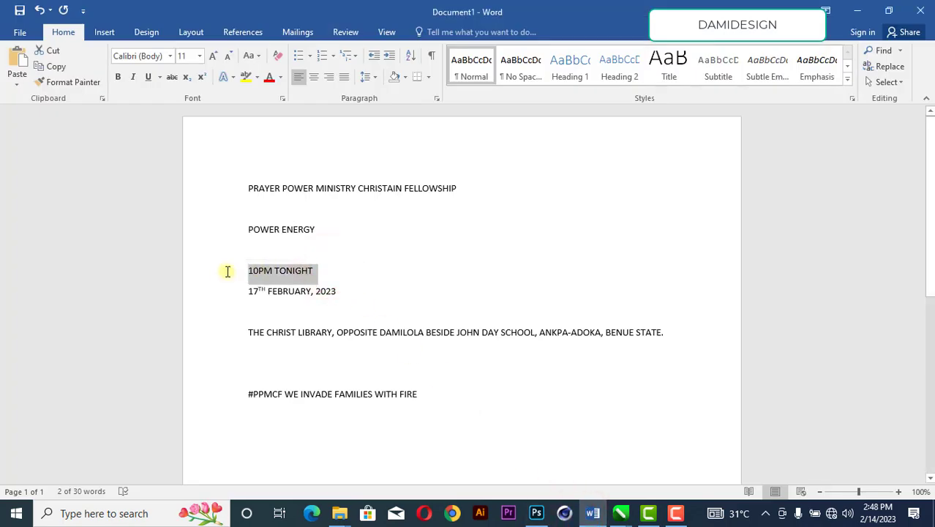
click(536, 514)
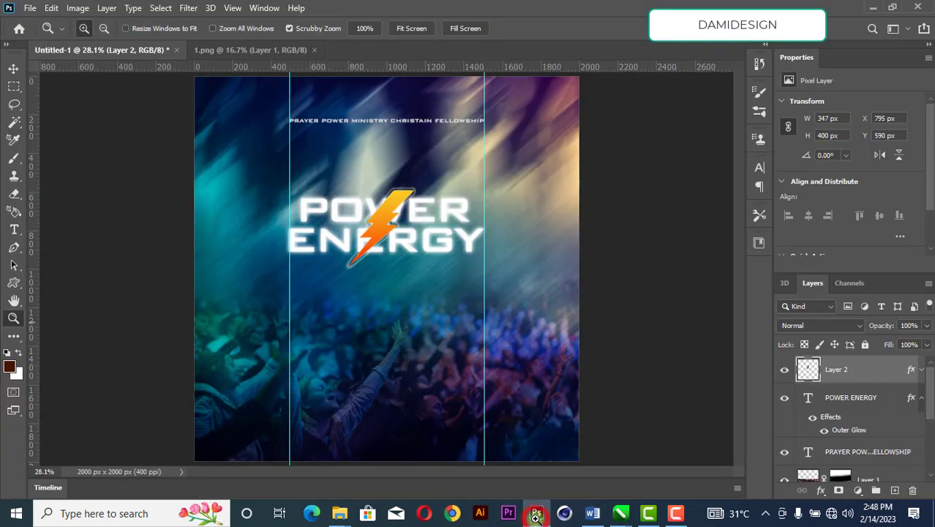
Add the text 10PM TONIGHT as a new type layer below the POWER ENERGY title, near the left guide
scroll(476, 465, up, 2)
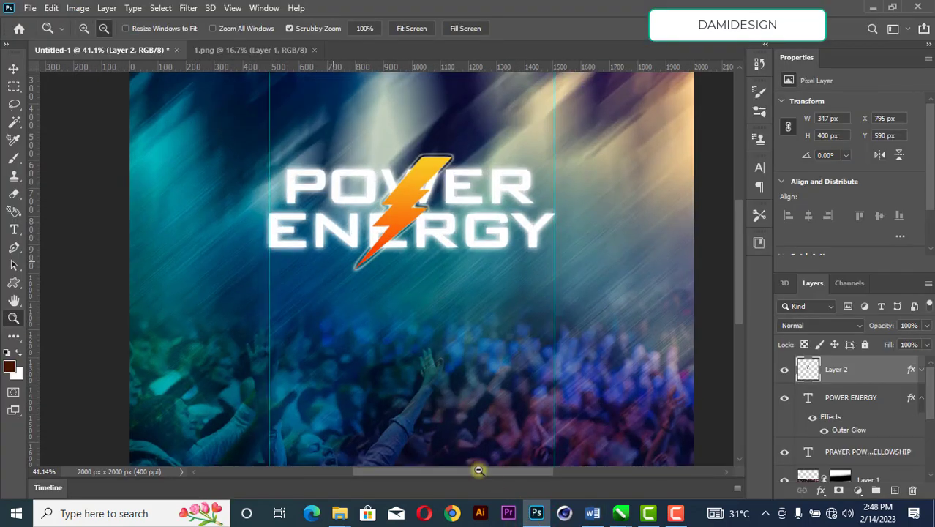
click(14, 69)
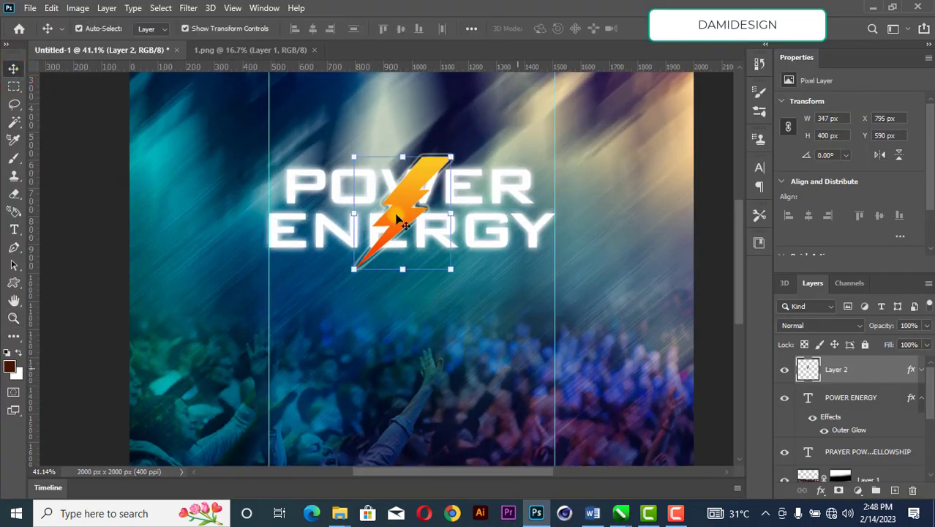
key(t)
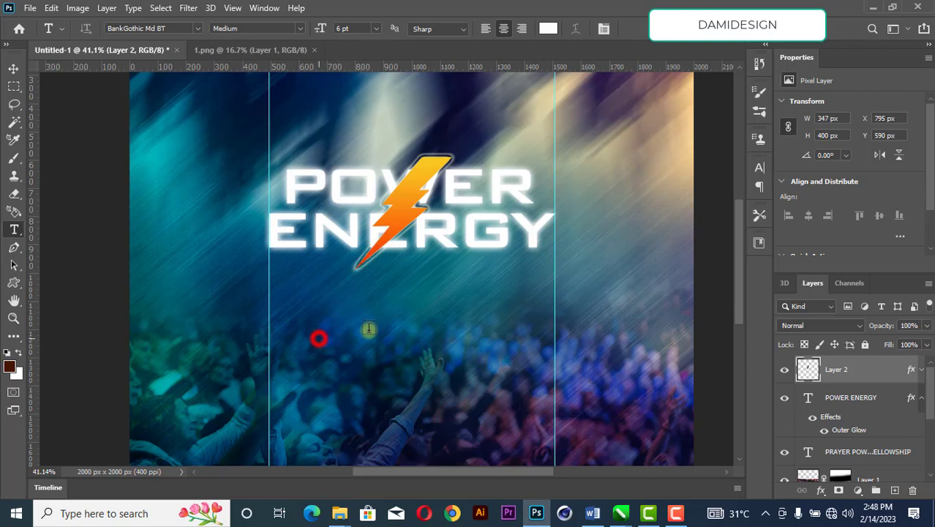
click(319, 338)
text(10PM TONIGHT)
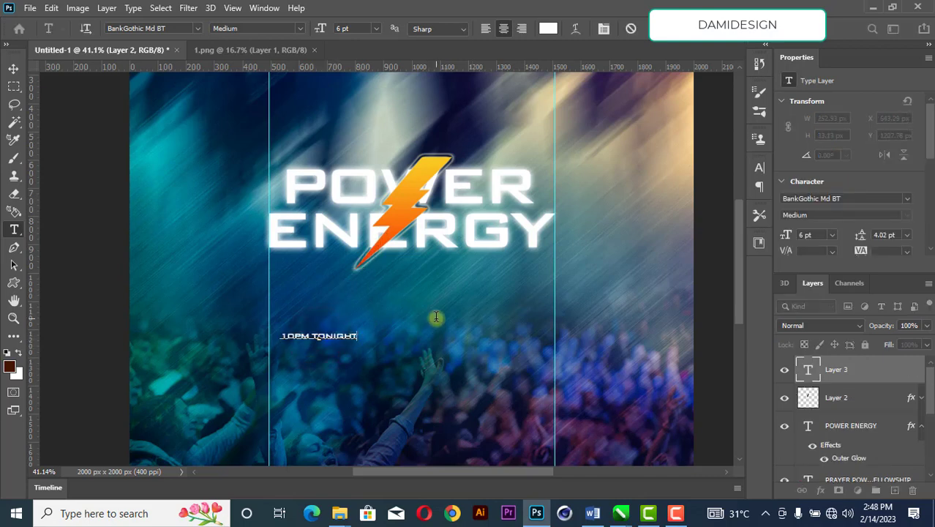
click(652, 33)
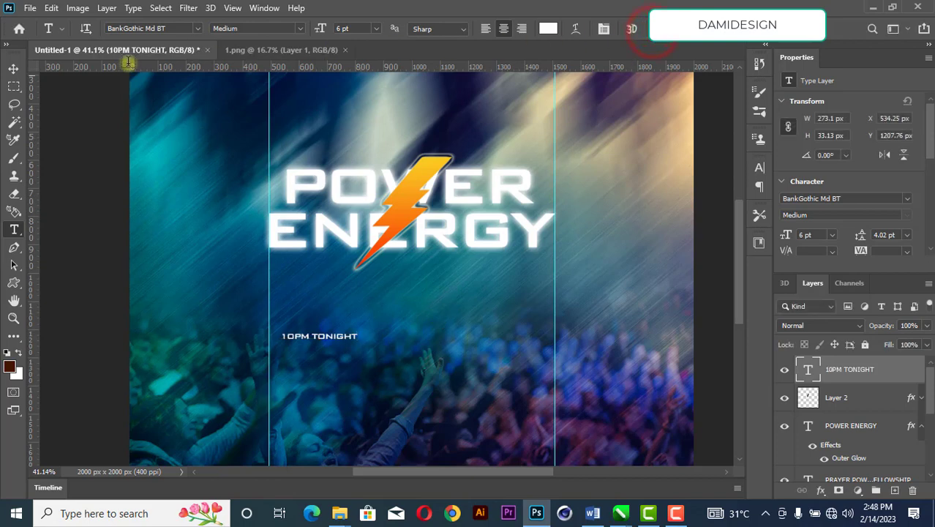
Move the 10PM TONIGHT text directly beneath the word ENERGY at the left guide and set its font size to 6.5 pt
click(13, 68)
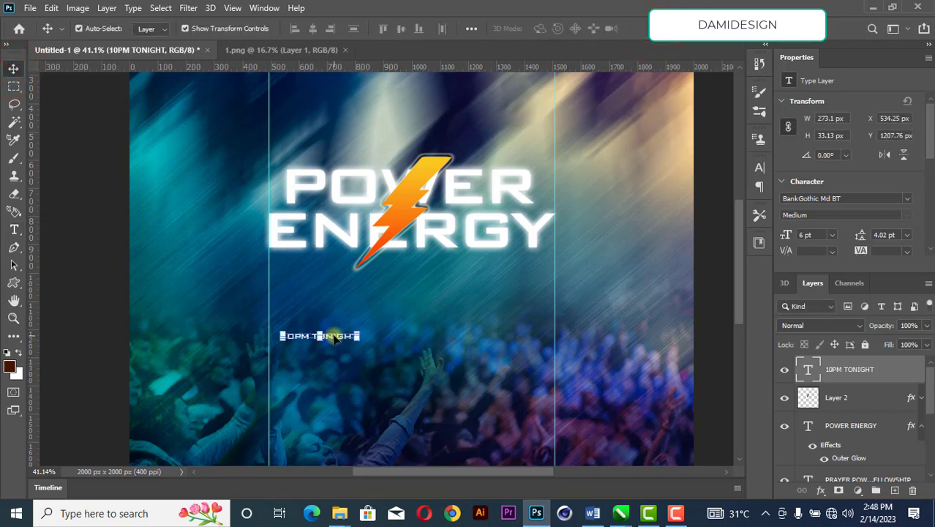
drag(333, 336, 323, 260)
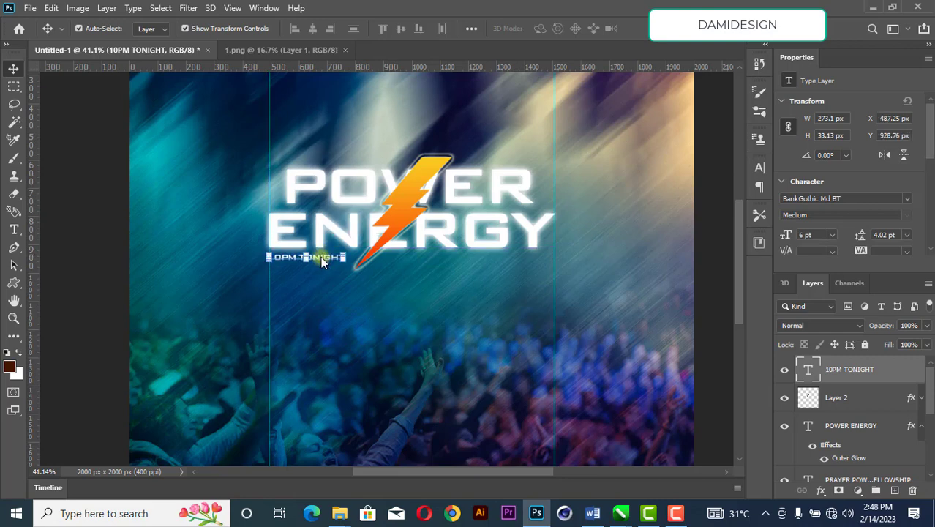
click(817, 234)
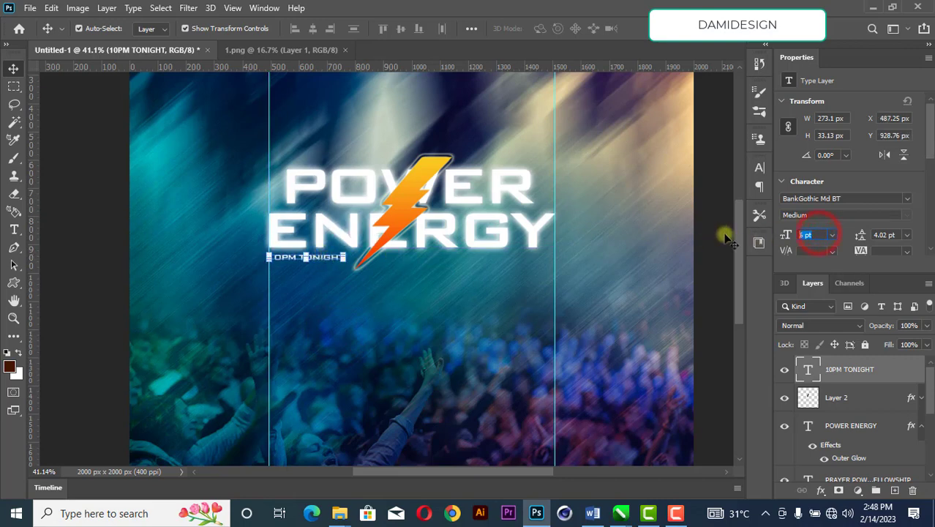
text(6)
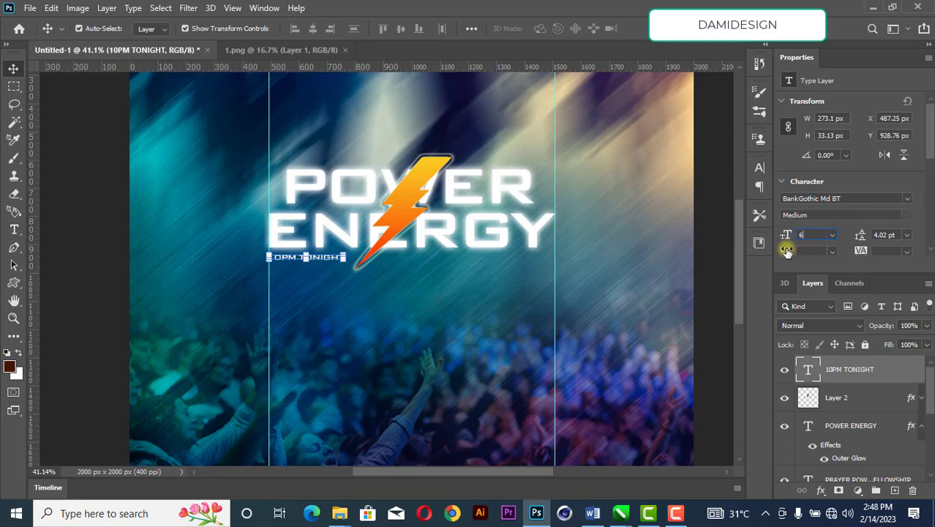
text(.5)
click(620, 296)
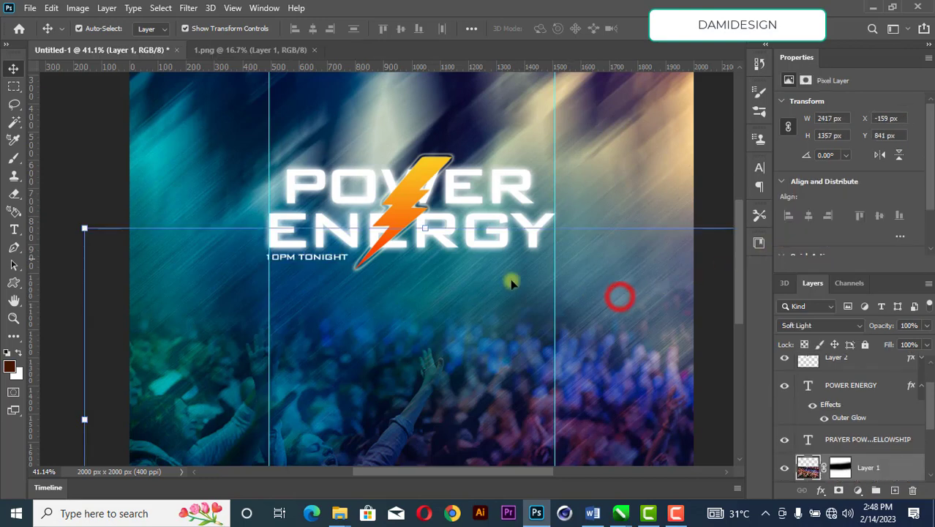
Shift the 10PM TONIGHT text slightly so its first character lines up with the left guide
scroll(284, 250, up, 3)
scroll(284, 250, up, 1)
drag(303, 269, 311, 270)
scroll(403, 271, down, 3)
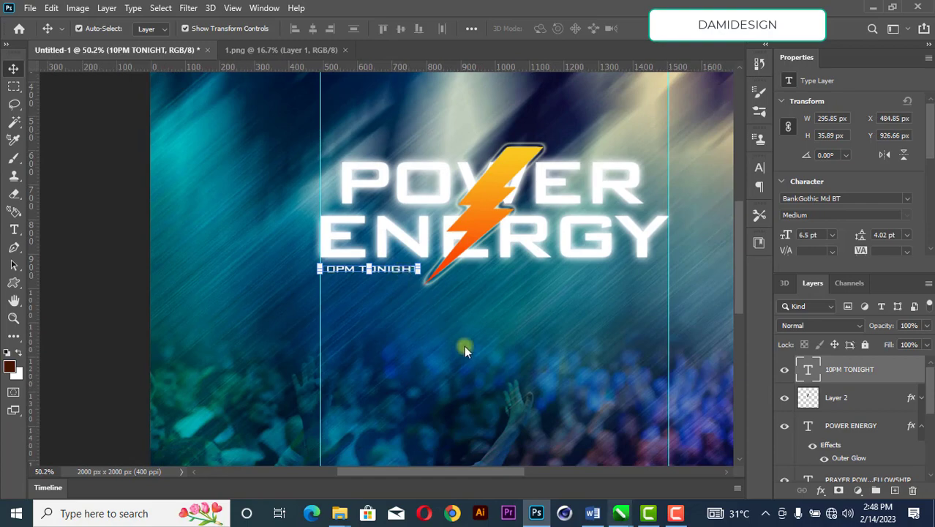
Copy the date line 17TH FEBRUARY, 2023 from the Word document and return to the Photoshop flyer
click(593, 512)
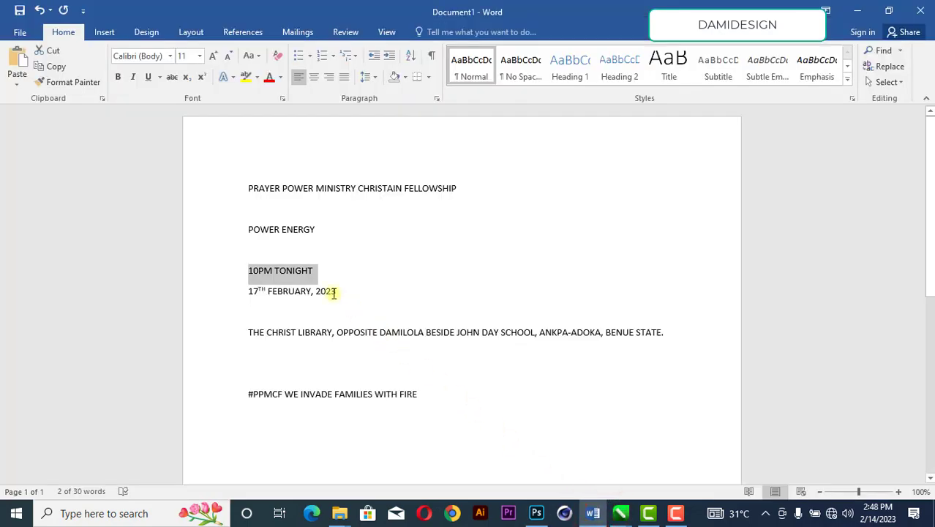
drag(336, 291, 215, 294)
key(ctrl+c)
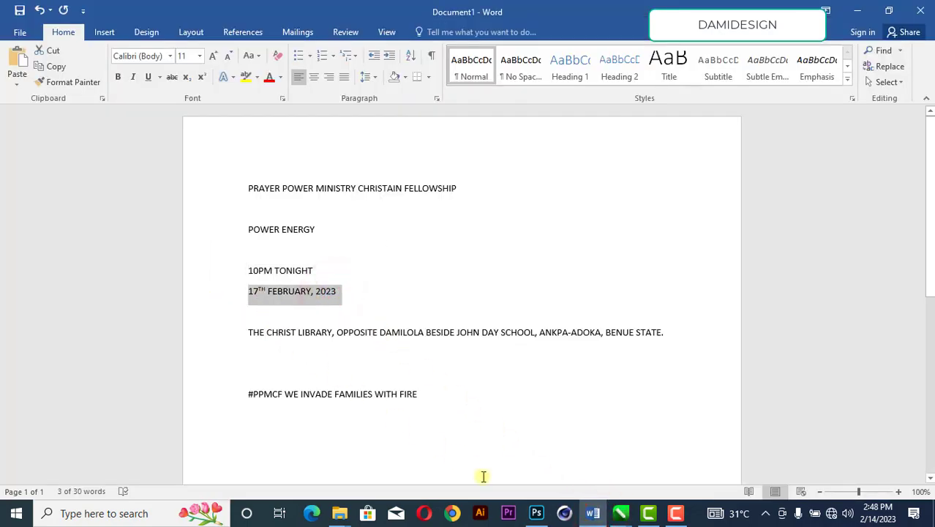
click(536, 513)
Add the text 17TH FEBRUARY, 2023 as a new type layer and place it beneath ENERGY, ending at the right guide
key(t)
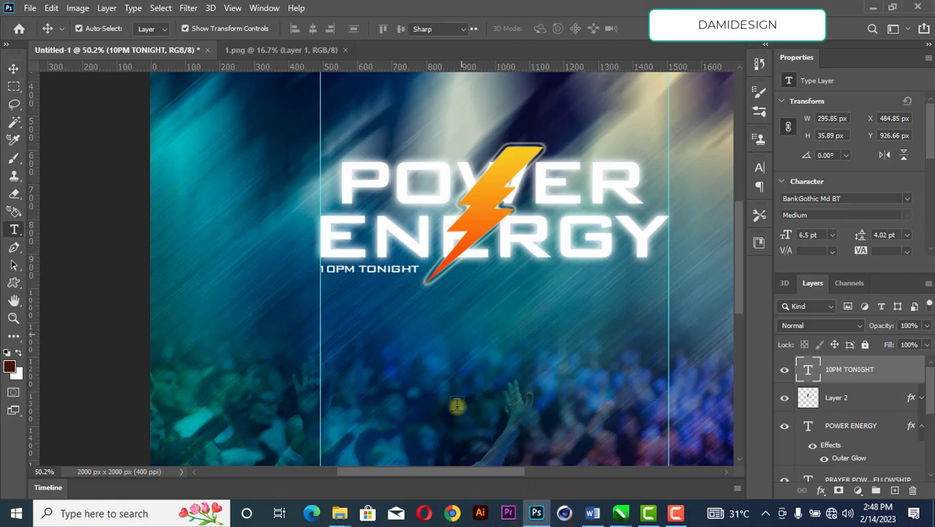
click(405, 338)
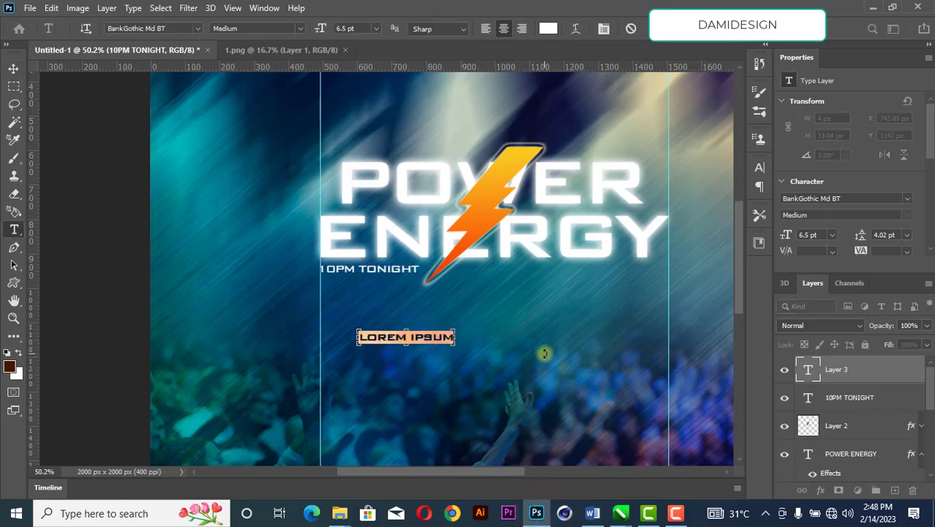
key(ctrl+v)
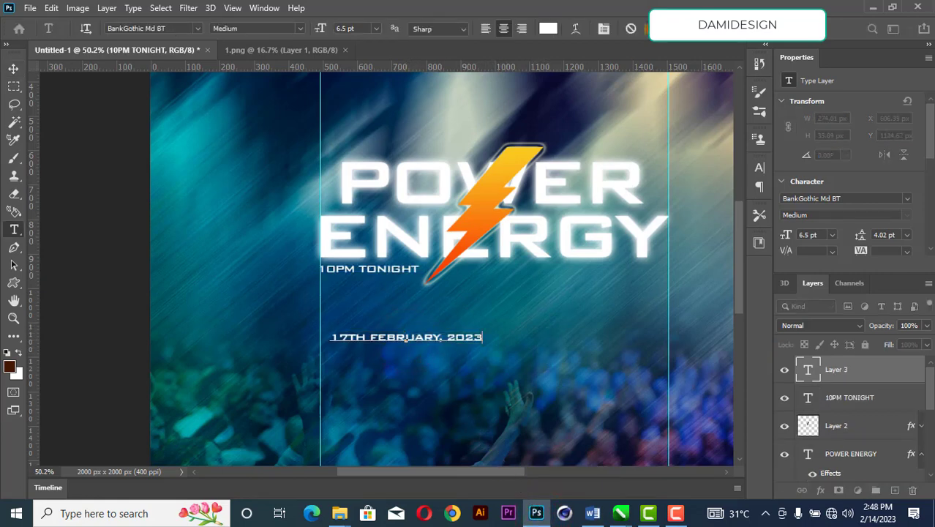
key(ctrl+Return)
click(13, 68)
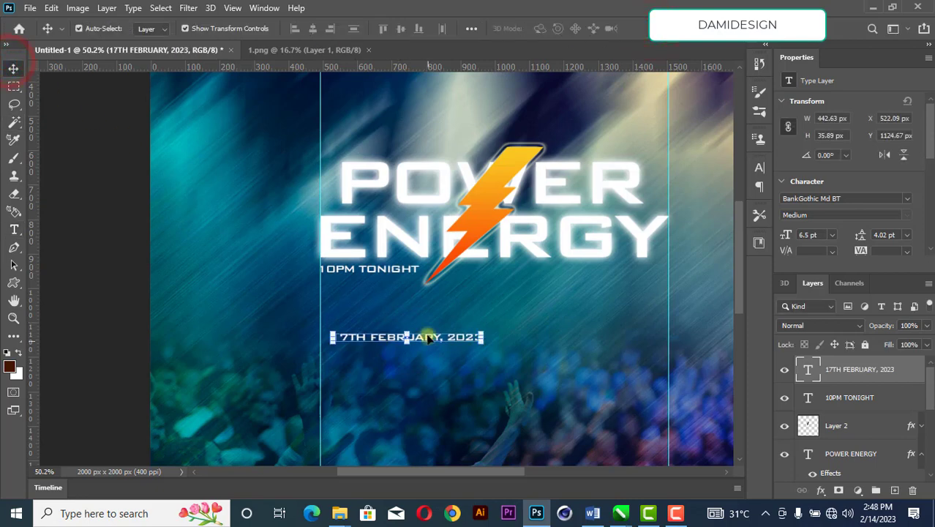
drag(429, 338, 617, 270)
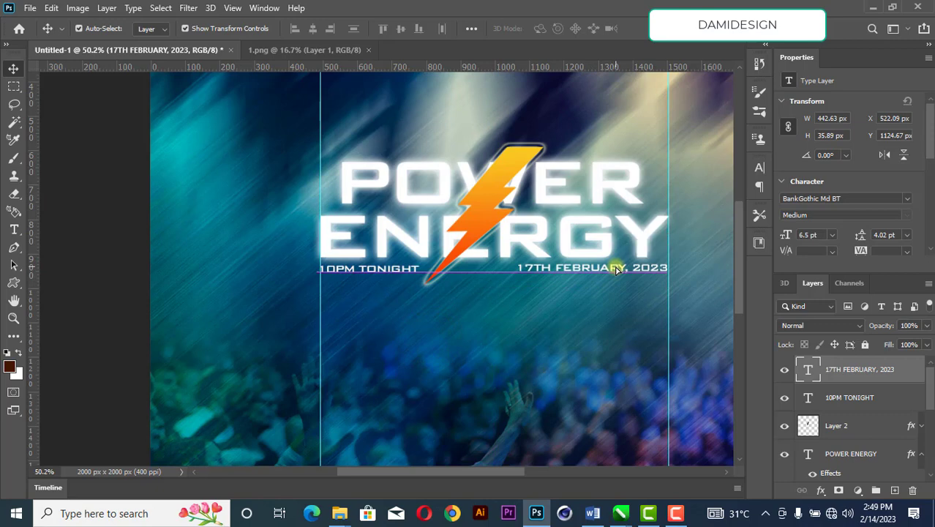
Align the top edges of the 10PM TONIGHT and date texts, nudge both down about 4 px, and deselect them
shift+click(399, 270)
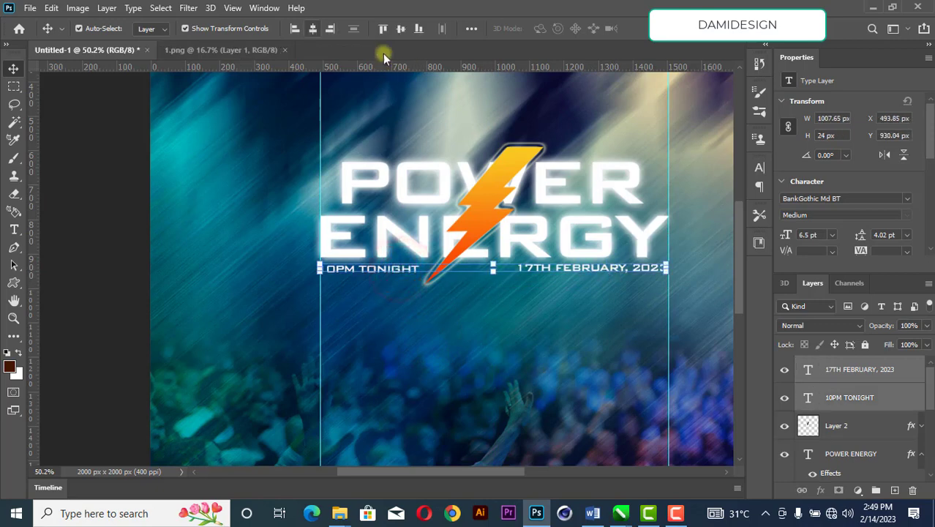
click(382, 29)
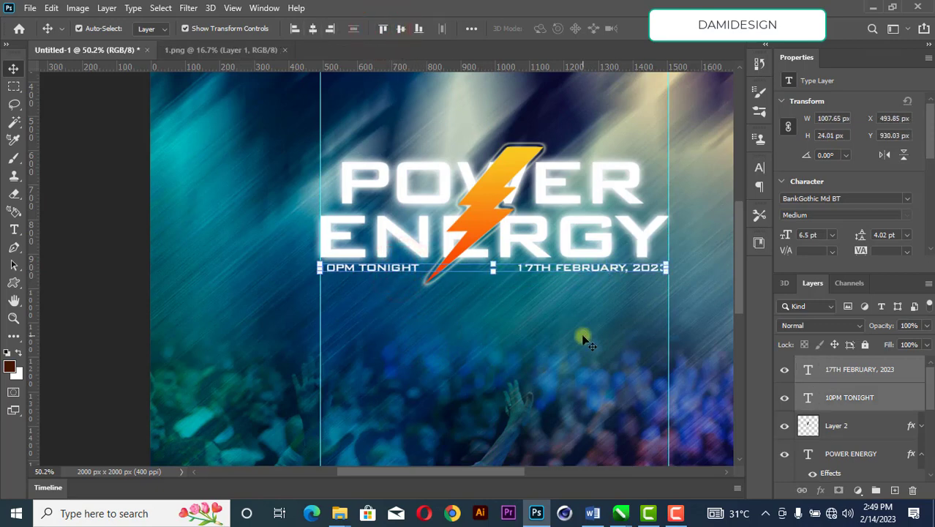
key(Down)
key(Down)
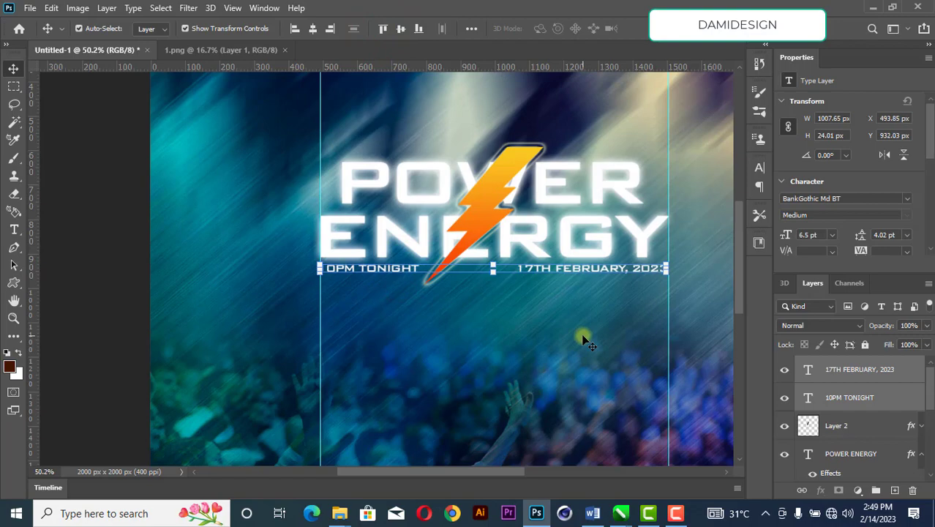
key(Down)
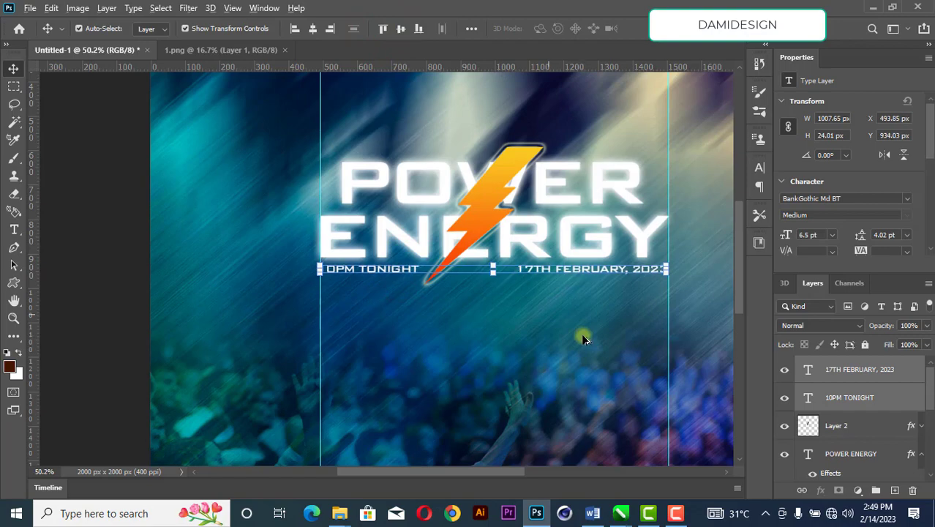
scroll(581, 333, down, 3)
scroll(384, 331, up, 1)
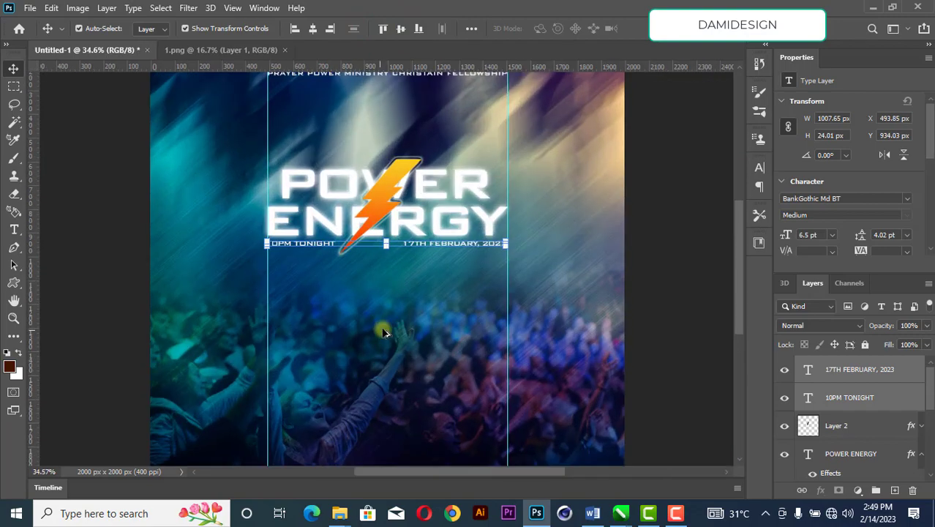
click(662, 273)
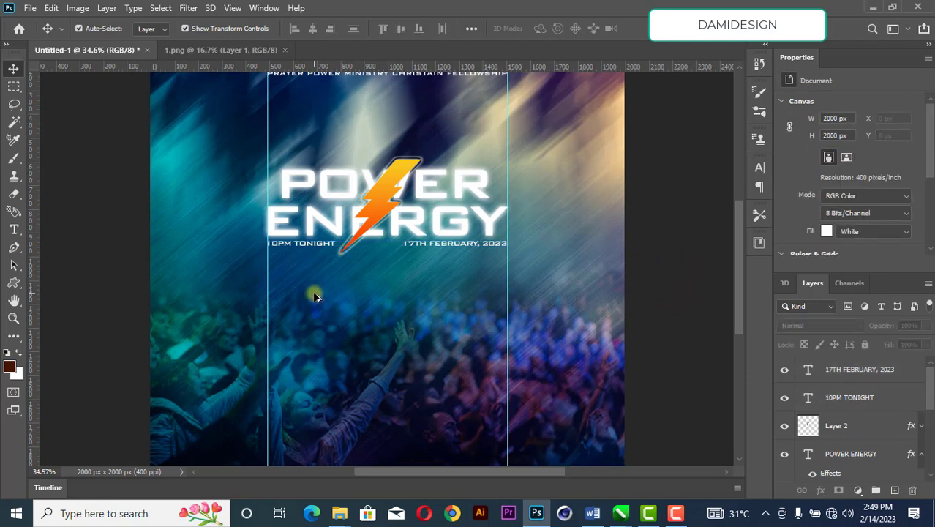
Copy the venue address line from the Word document and return to the Photoshop flyer
click(593, 513)
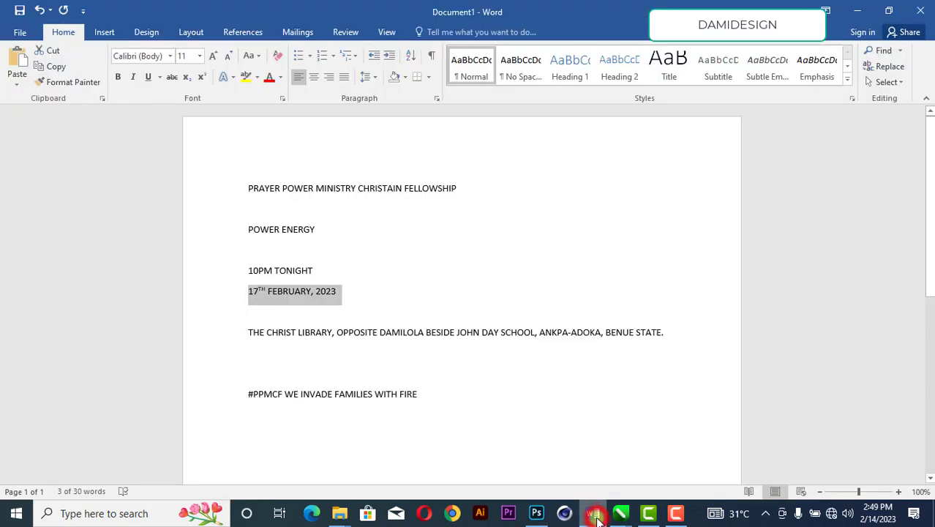
drag(675, 332, 234, 330)
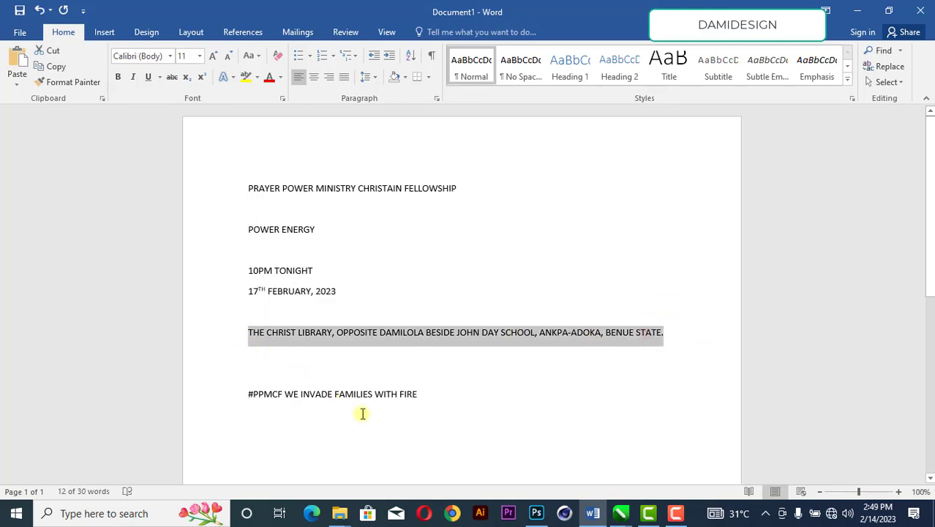
click(536, 513)
Add the venue address as a new type layer over the crowd and move it so it starts at the left guide
scroll(261, 337, up, 1)
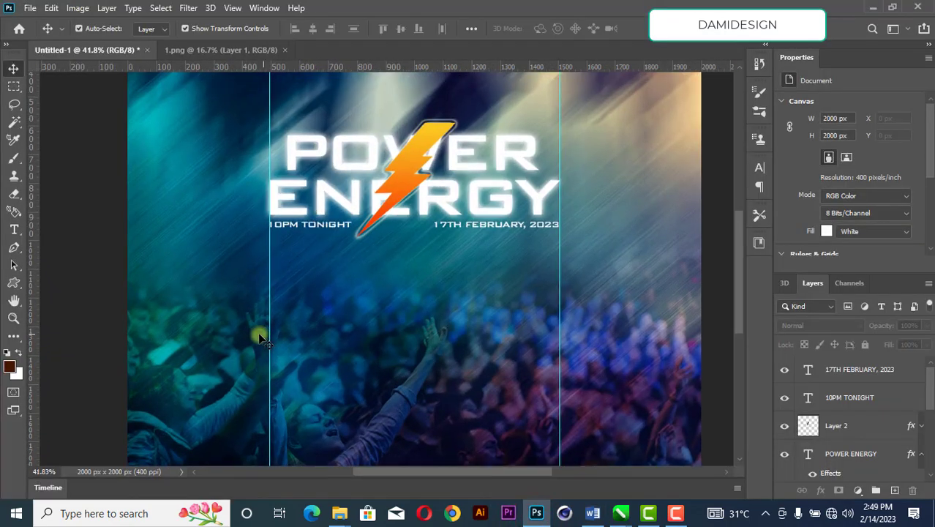
key(t)
click(272, 329)
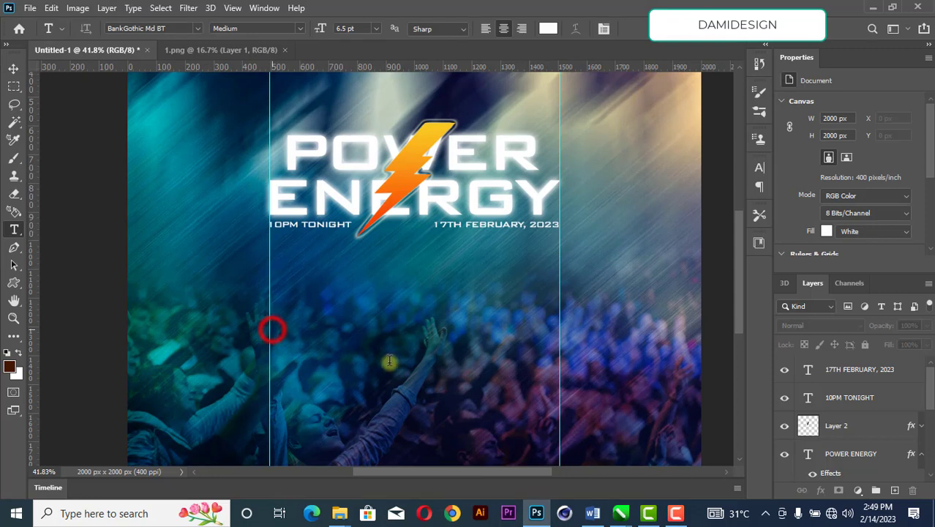
key(ctrl+v)
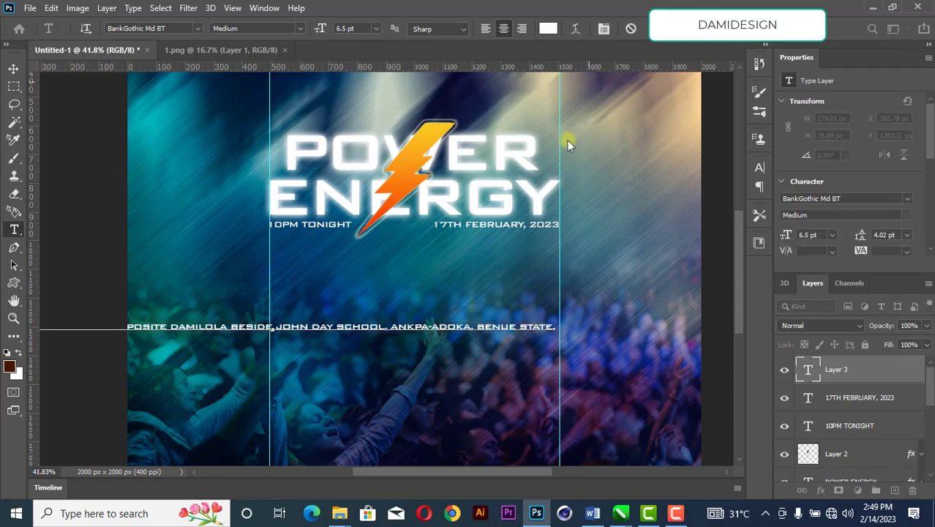
click(647, 28)
click(14, 68)
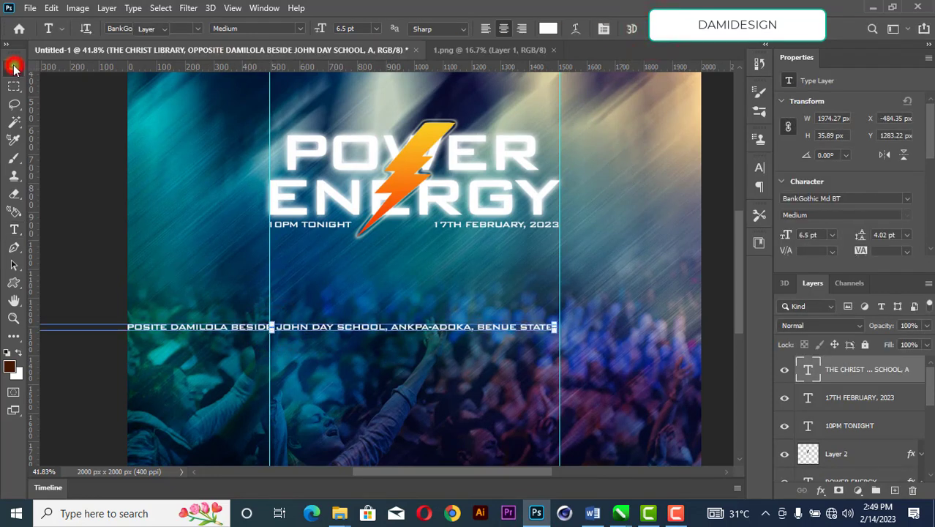
drag(362, 329, 652, 325)
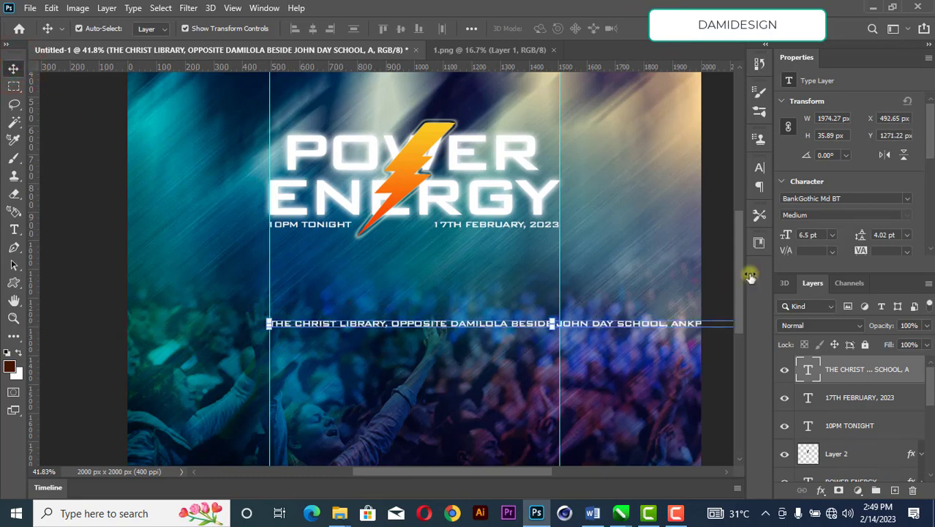
Set the venue address text's font size to 6 pt and move its start back to the left guide
click(831, 234)
click(834, 235)
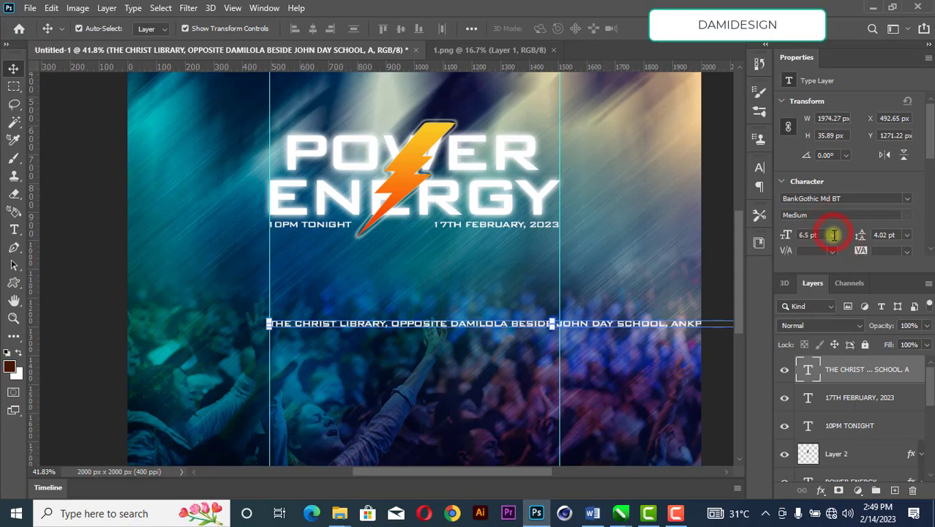
click(834, 235)
click(821, 265)
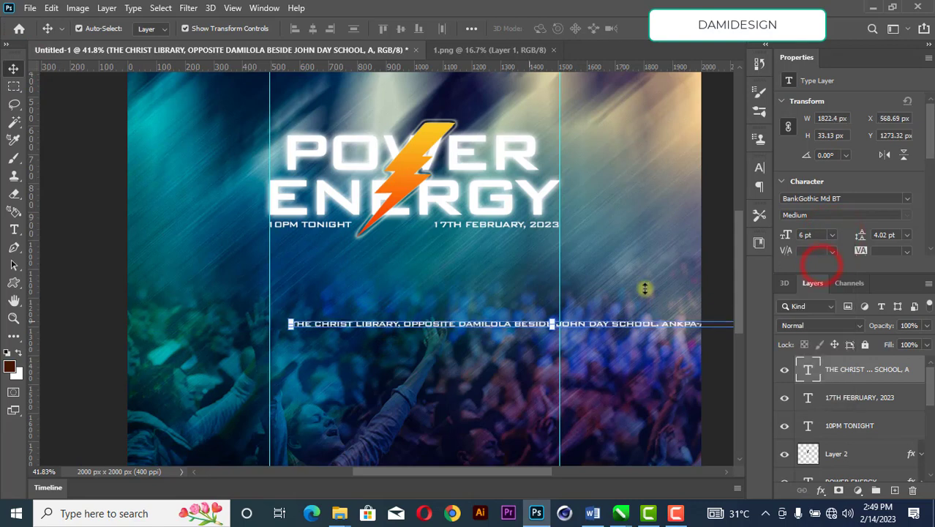
click(594, 300)
mouse_move(546, 325)
mouse_down()
mouse_move(523, 331)
mouse_move(531, 324)
mouse_up()
click(529, 372)
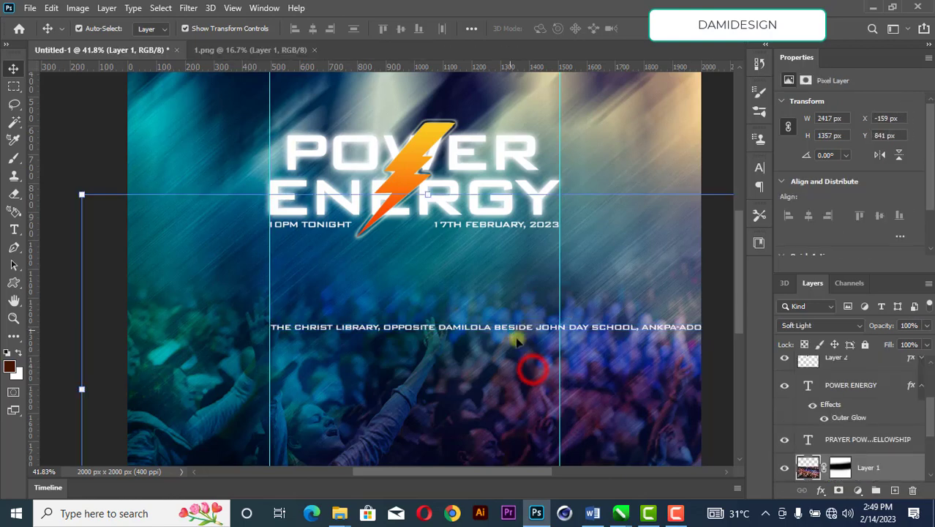
Set the venue address text's tracking to -100 and keep its start lined up with the left guide
click(510, 328)
scroll(907, 233, down, 1)
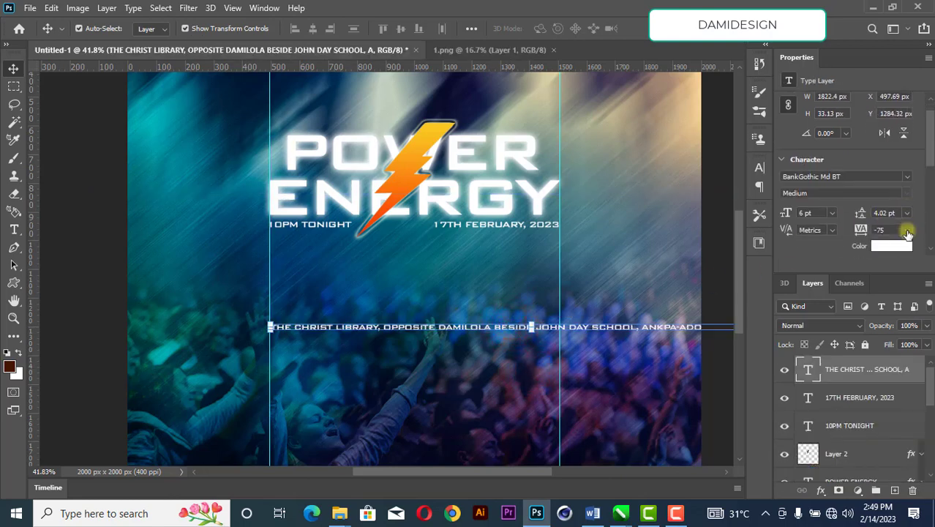
click(908, 232)
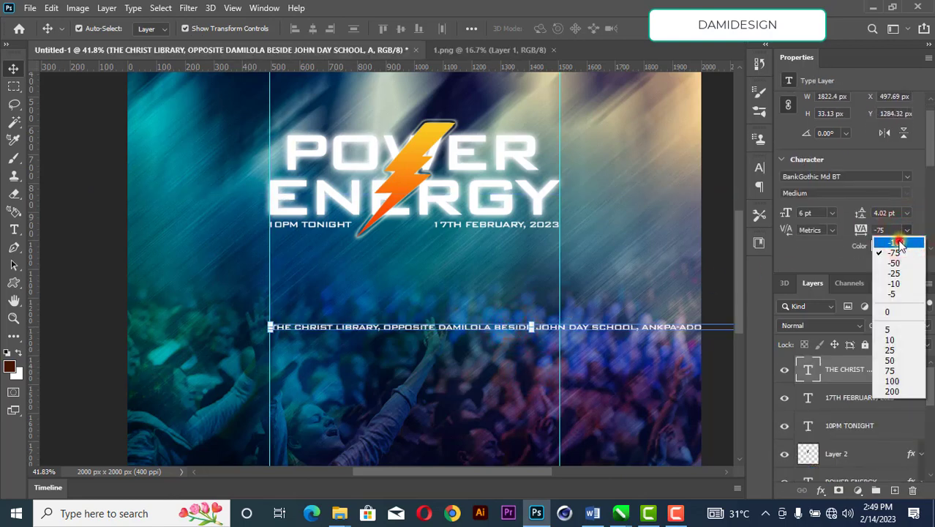
click(896, 242)
drag(460, 330, 452, 331)
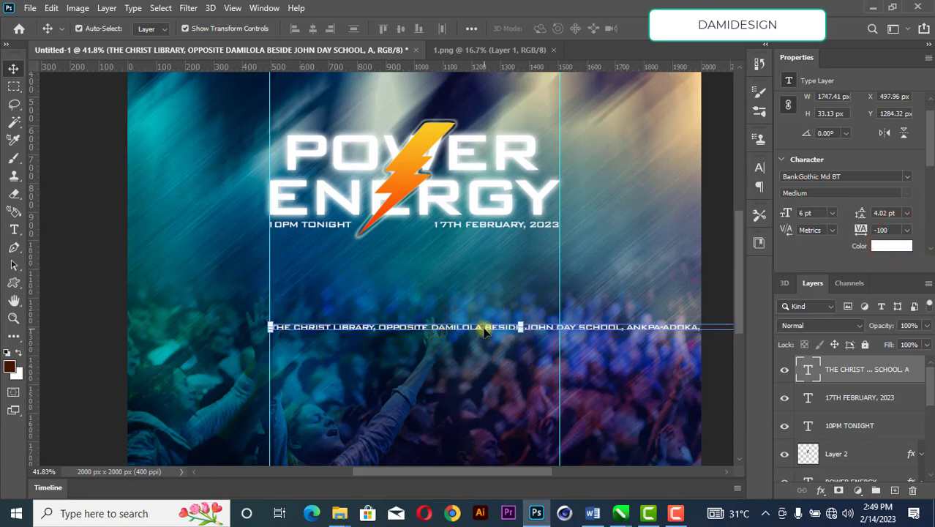
key(t)
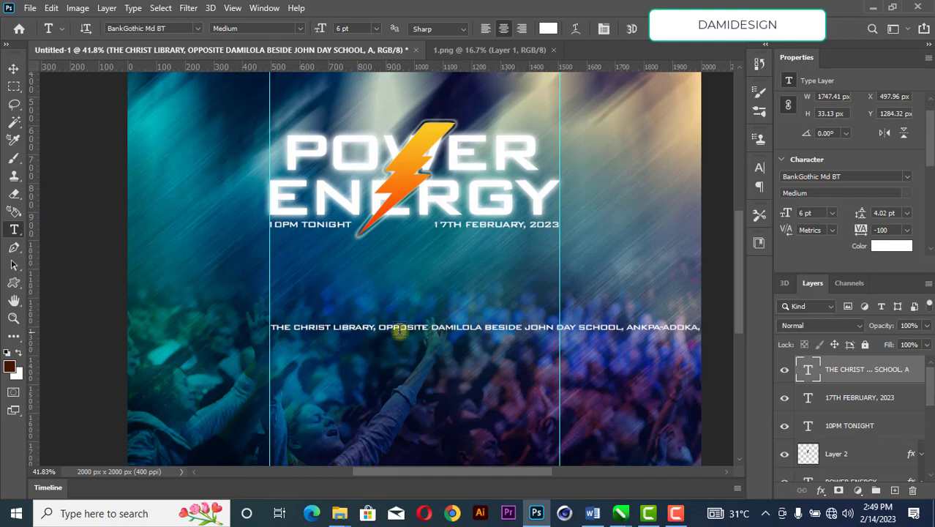
click(401, 330)
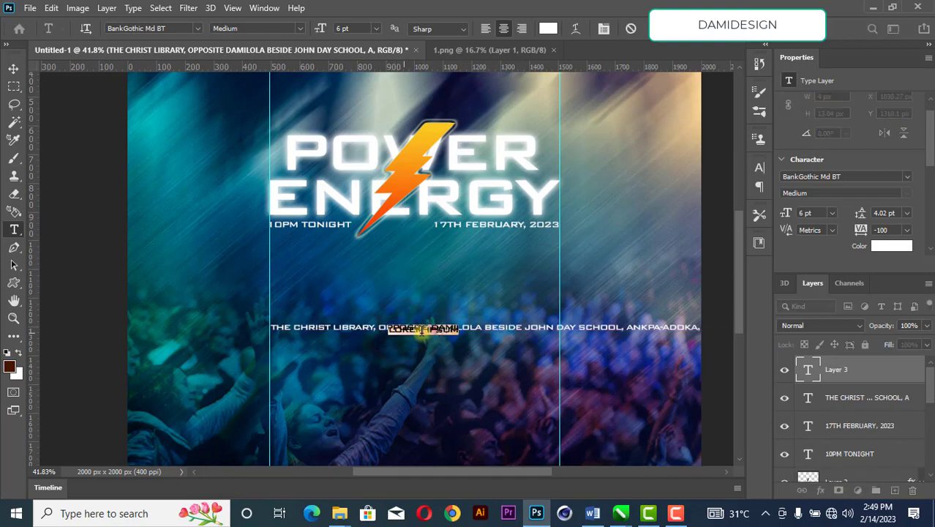
click(632, 28)
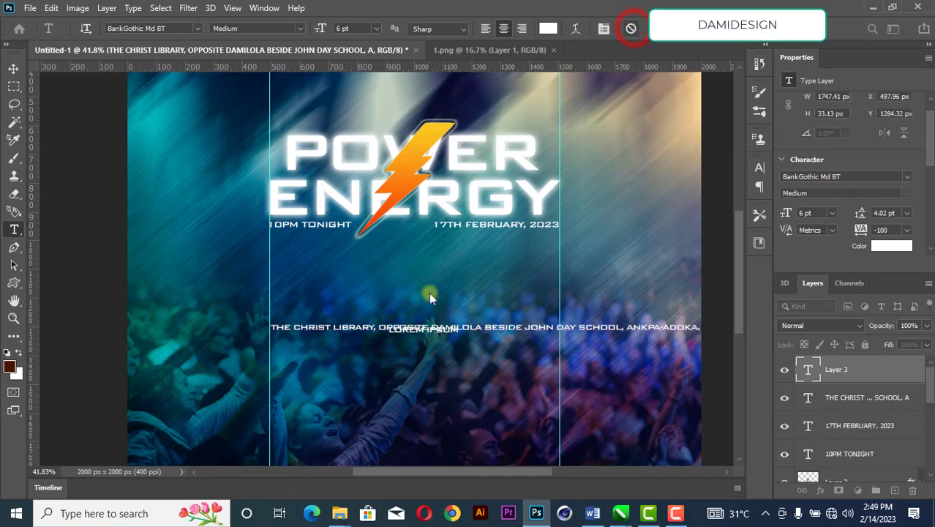
Abbreviate OPPOSITE to "OPP." in the venue address text and start a new line right after it
scroll(410, 329, up, 2)
scroll(397, 332, up, 1)
drag(395, 330, 442, 332)
key(BackSpace)
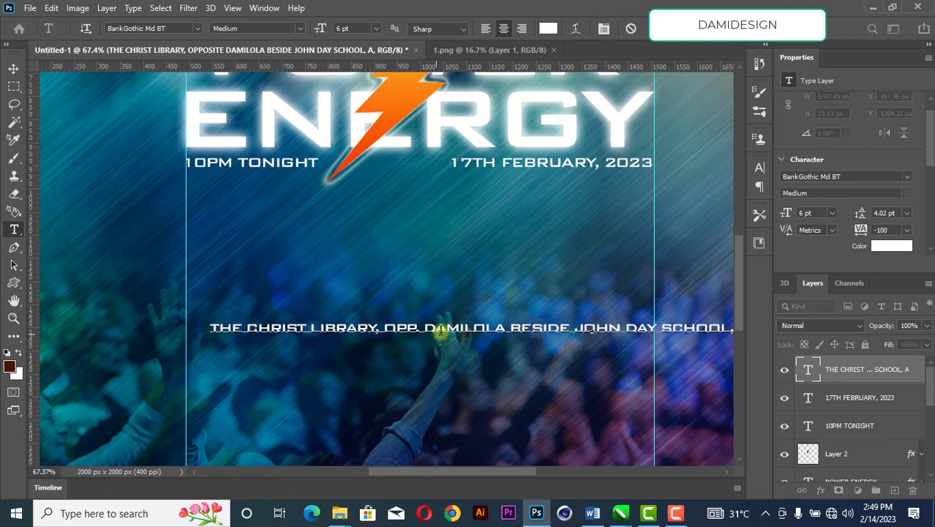
text(.)
key(Return)
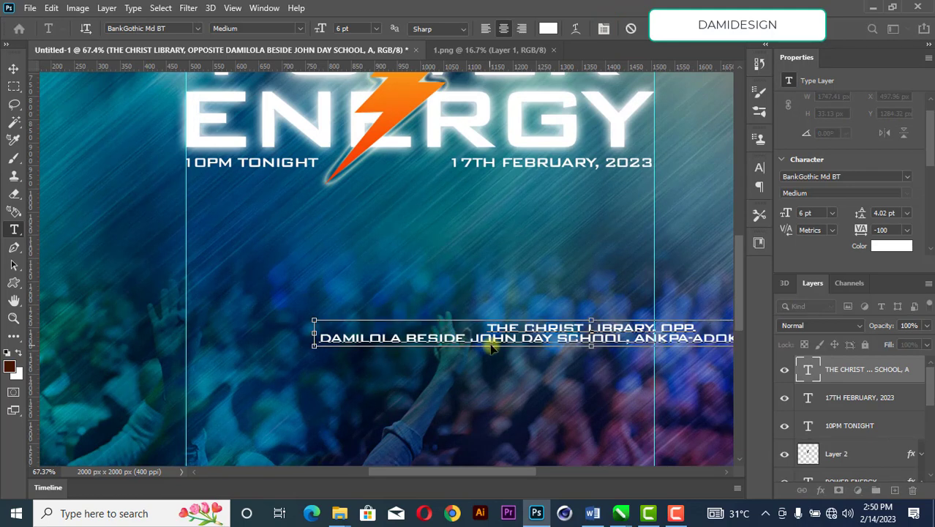
Left-align the whole venue address text and move it so its lines start at the left guide
key(ctrl+a)
click(521, 29)
click(485, 29)
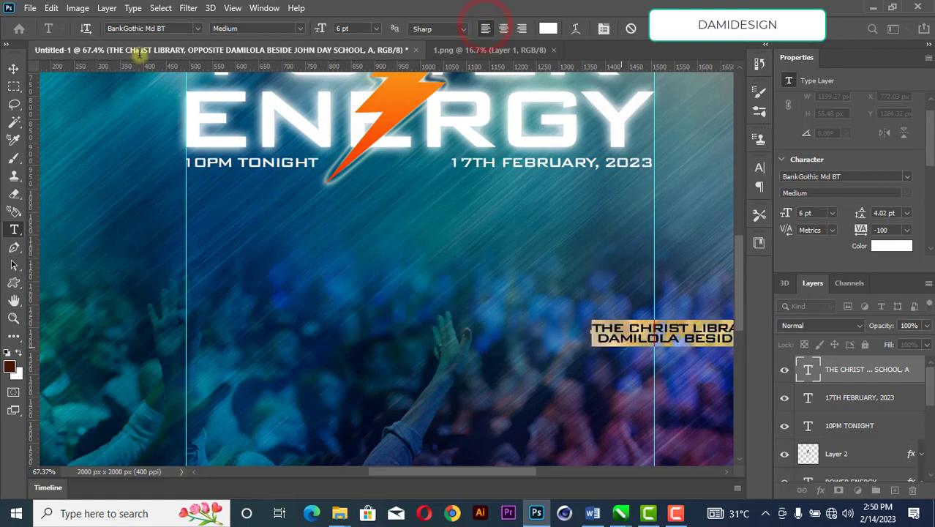
click(13, 68)
drag(603, 339, 199, 317)
Remove the leading space on the address's second line and bring "OPP." down to the start of that line
key(t)
click(192, 322)
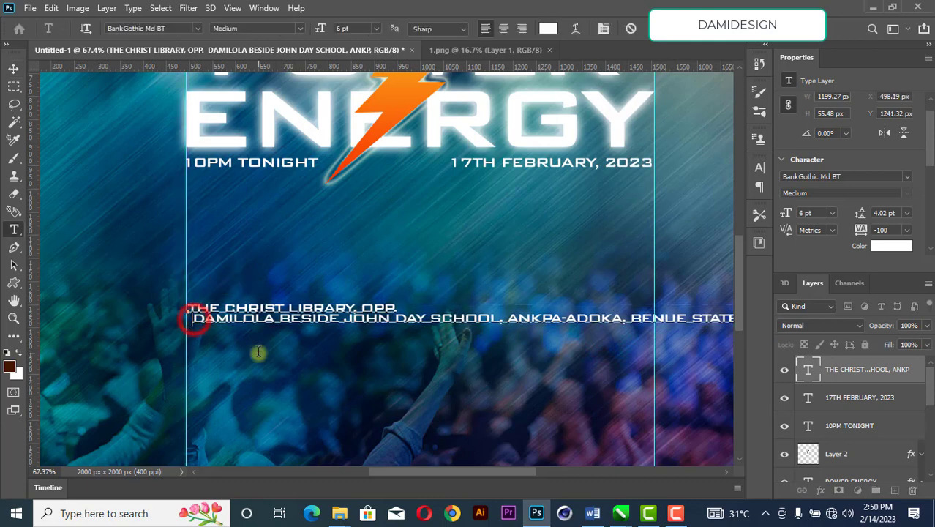
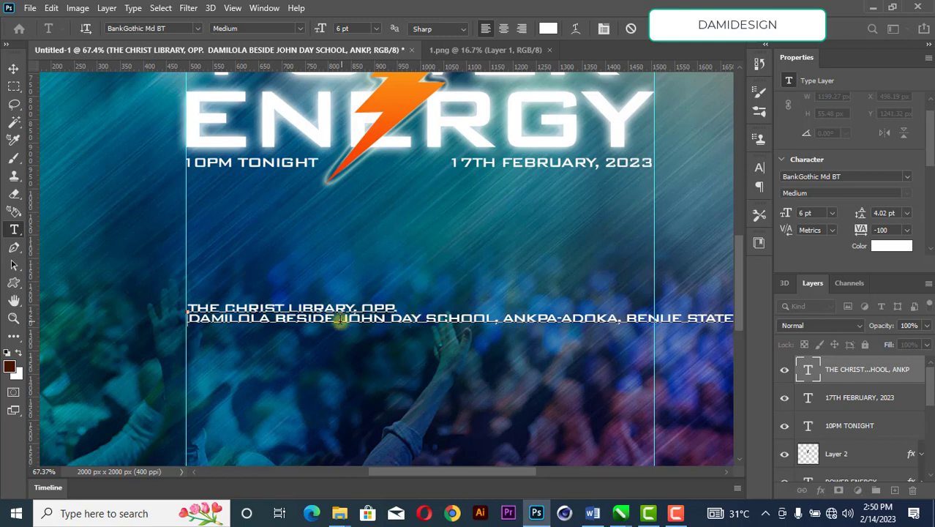
click(362, 308)
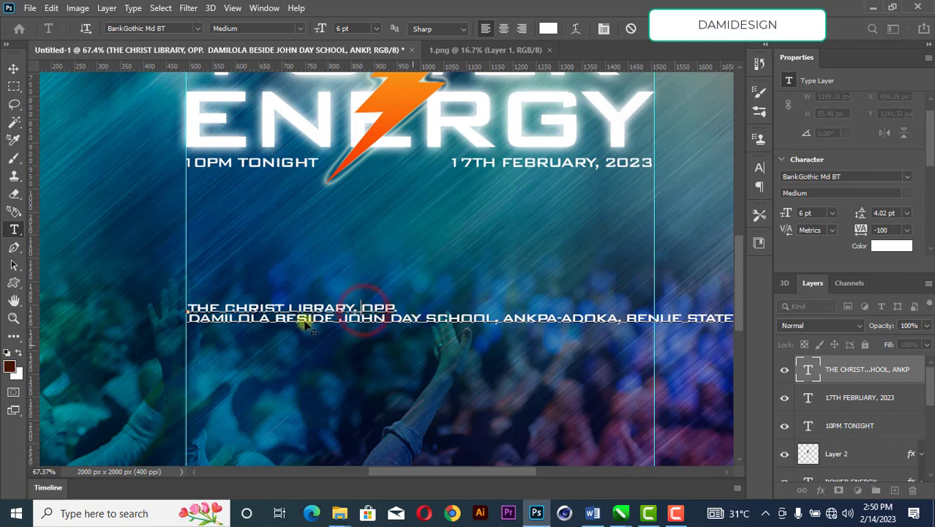
key(Return)
key(Delete)
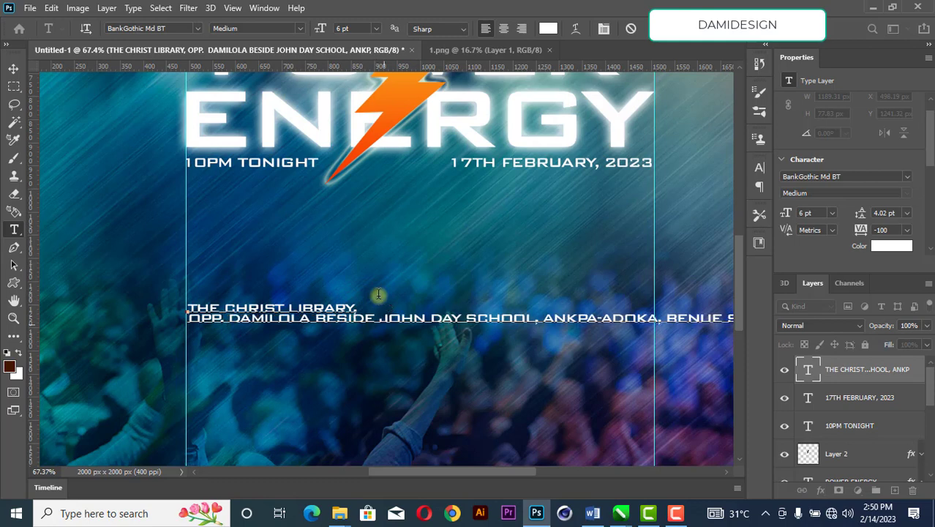
Break the rest of the venue address into separate lines before JOHN DAY SCHOOL, before the town and before the state
click(380, 319)
key(Return)
click(356, 332)
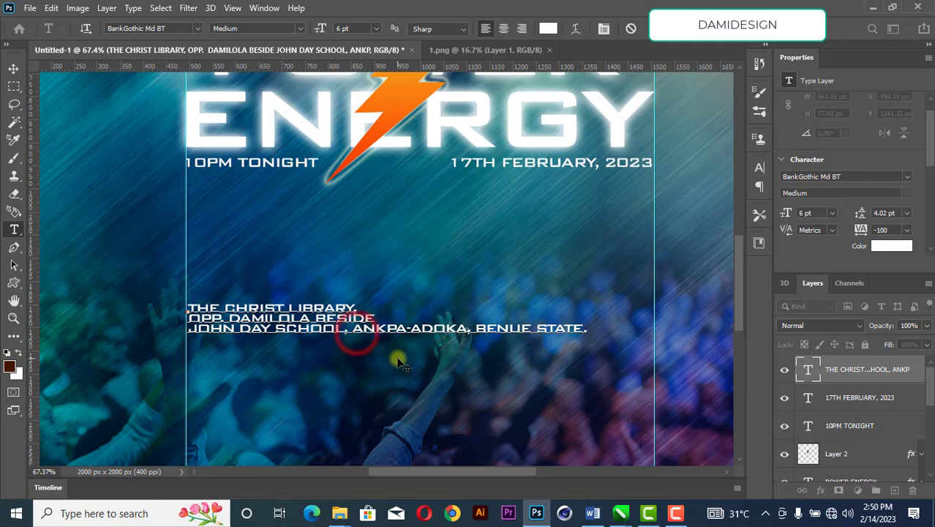
key(Return)
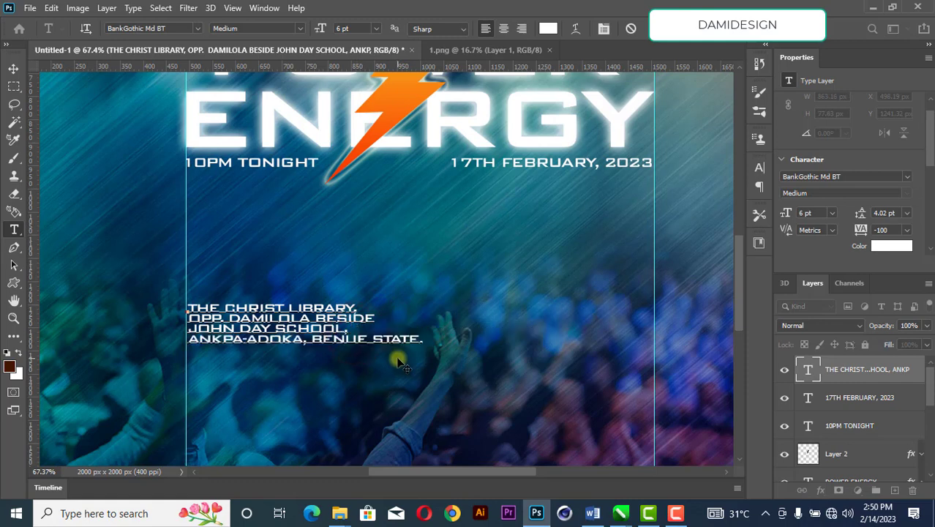
click(313, 342)
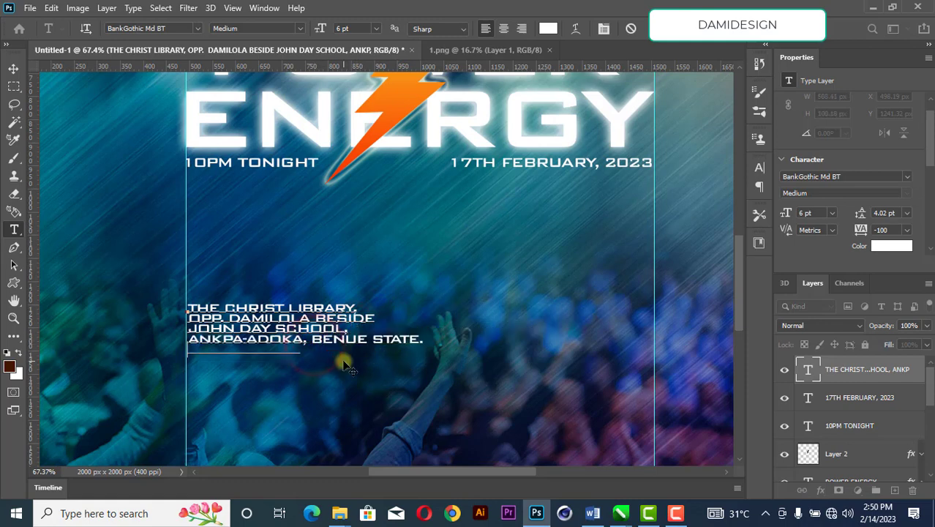
key(Return)
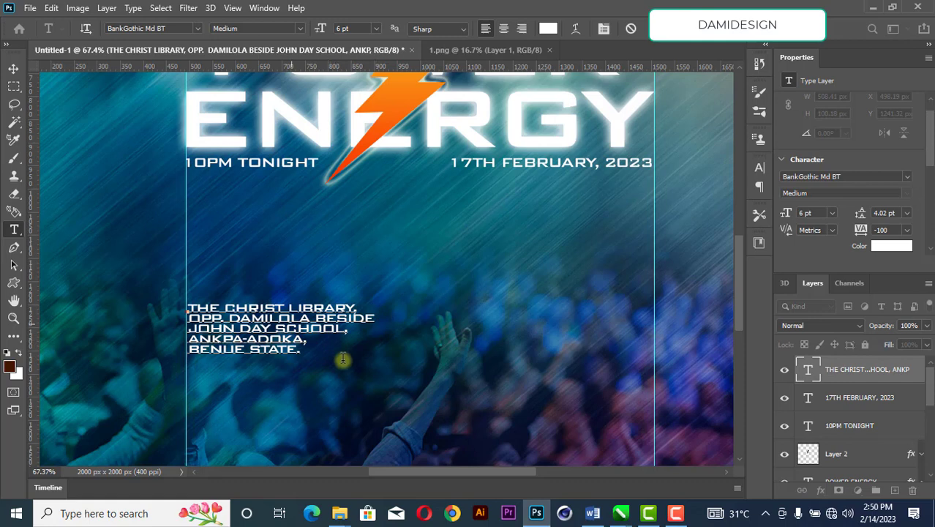
Shorten DAMILOLA to "DAMI." in the address's second line and commit the text edit
mouse_move(313, 320)
mouse_down()
mouse_move(272, 328)
mouse_move(307, 319)
mouse_up()
click(286, 322)
click(271, 322)
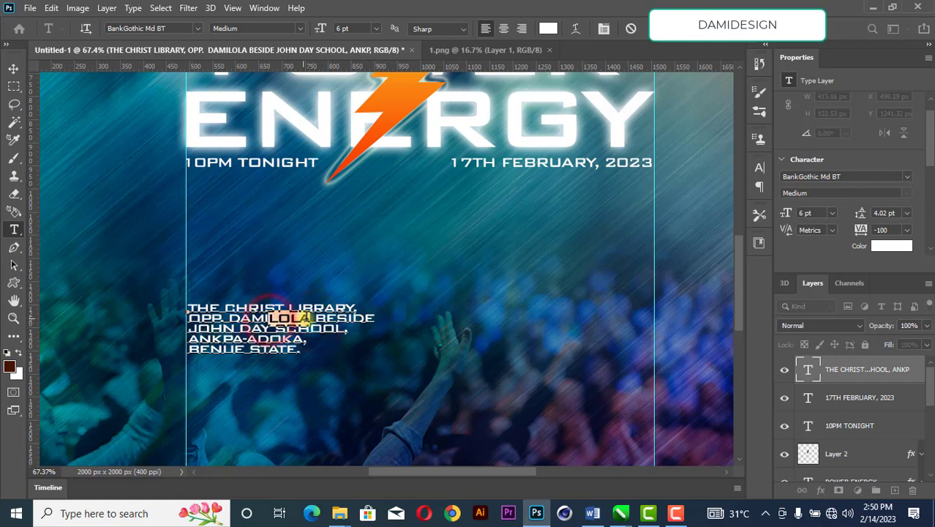
text(.)
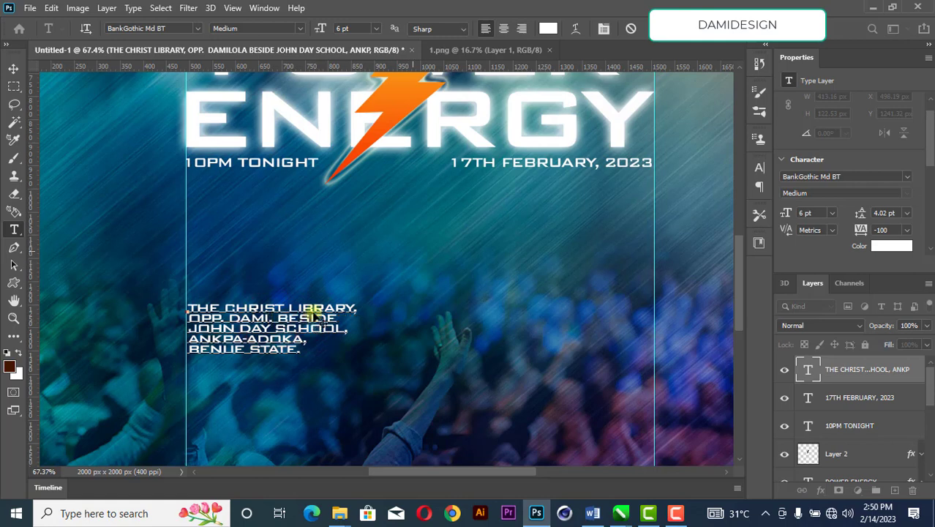
click(649, 30)
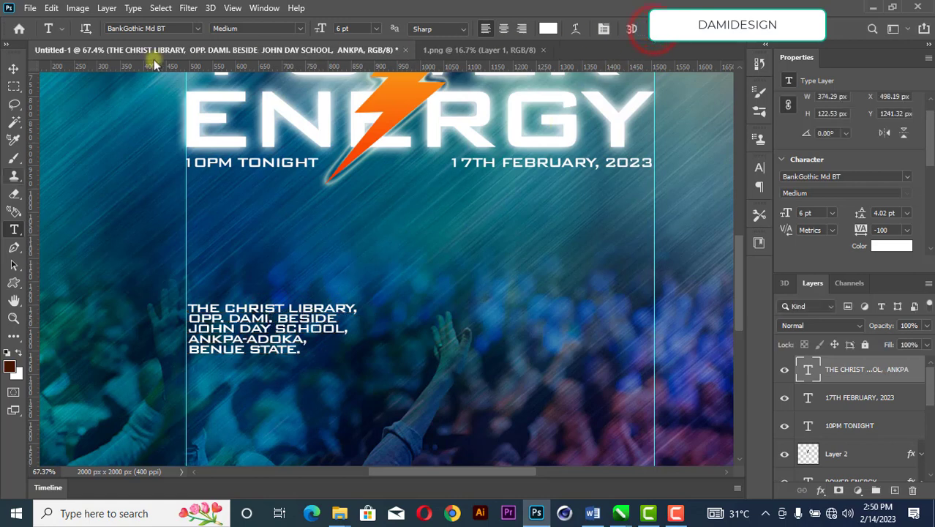
Set the venue address text's leading to 5 pt
click(13, 68)
click(429, 296)
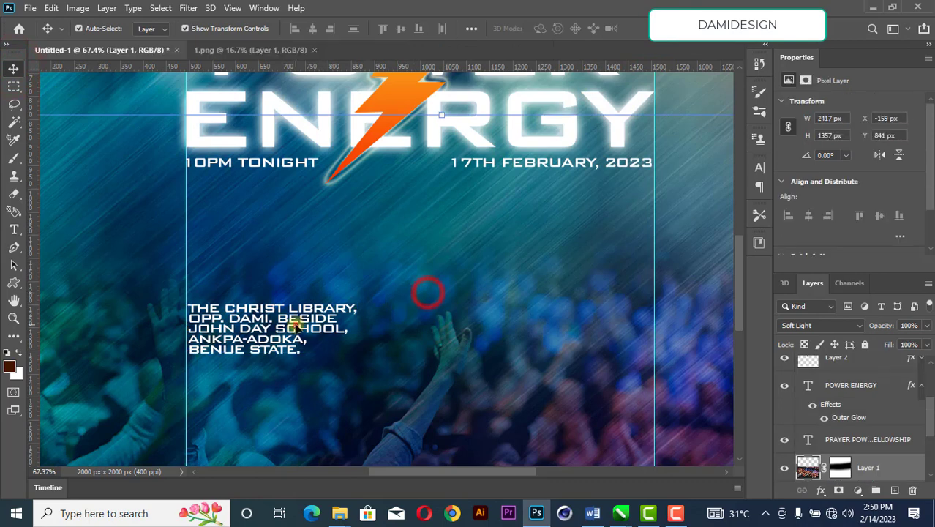
click(293, 325)
click(903, 242)
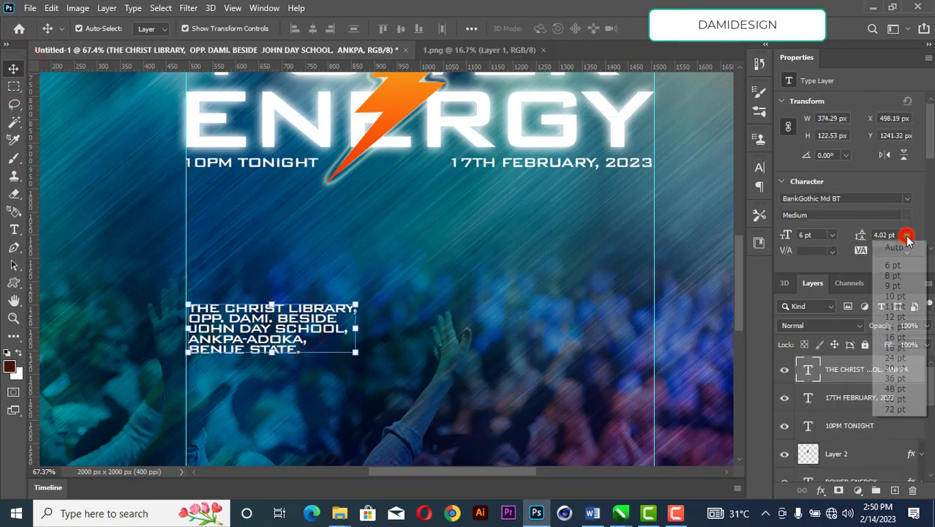
click(905, 248)
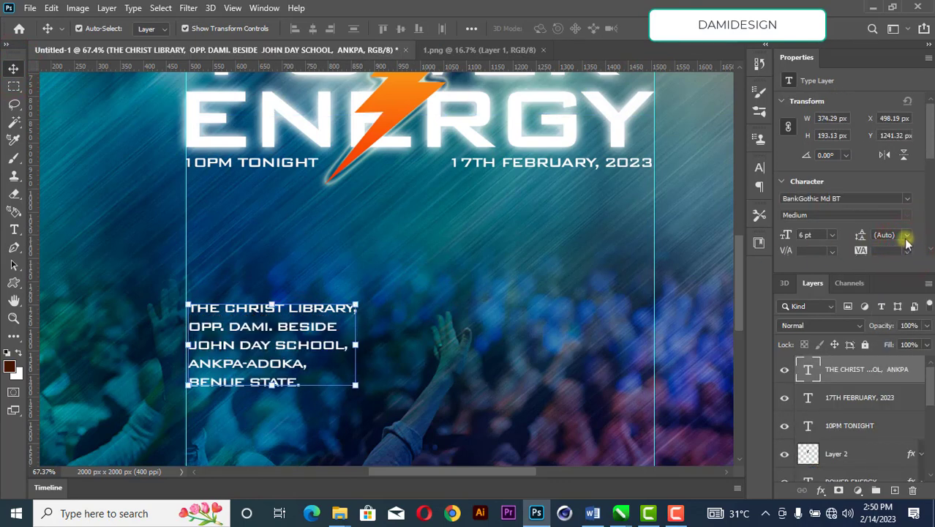
click(907, 238)
click(898, 265)
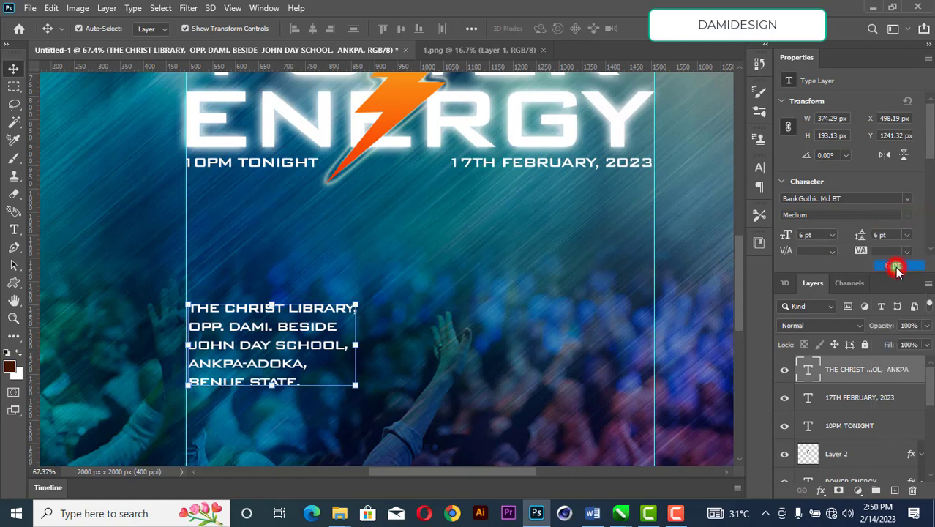
click(897, 234)
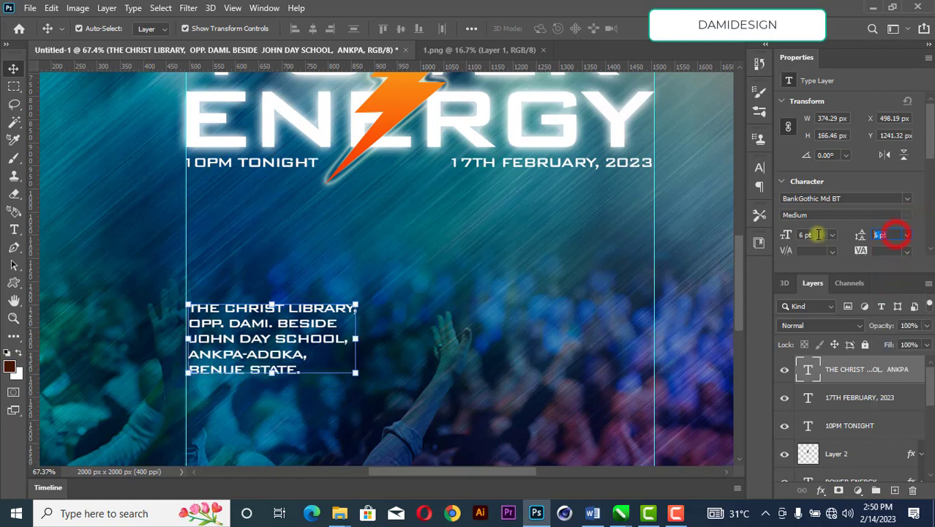
key(Return)
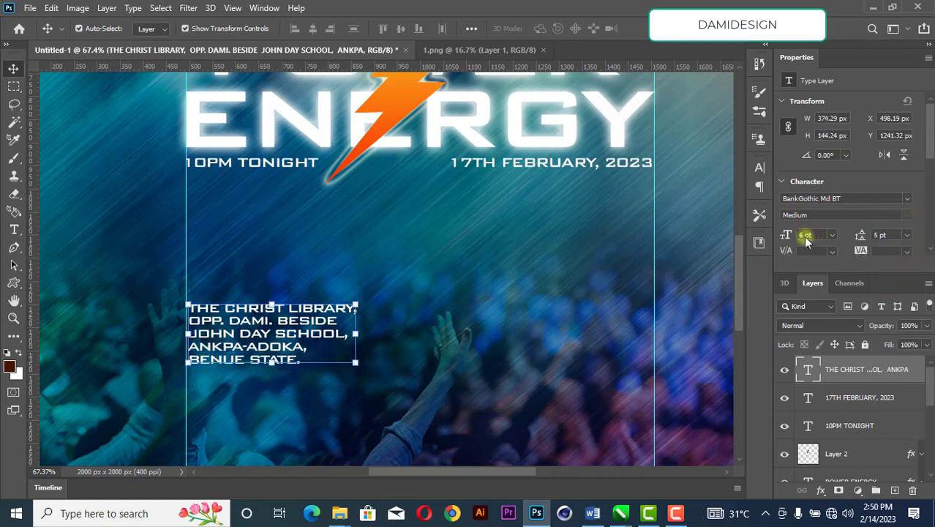
Duplicate the venue address block horizontally so the copy sits against the right guide
click(472, 307)
scroll(473, 307, down, 3)
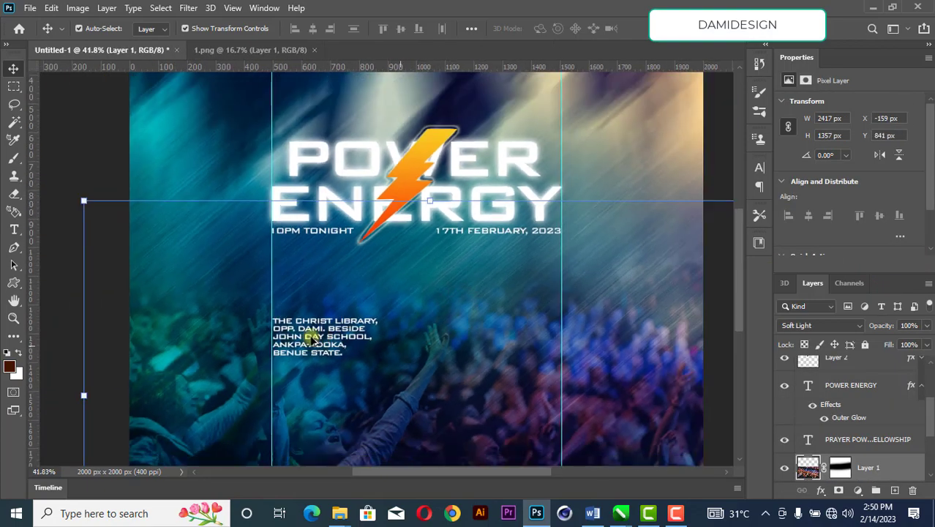
drag(311, 339, 495, 339)
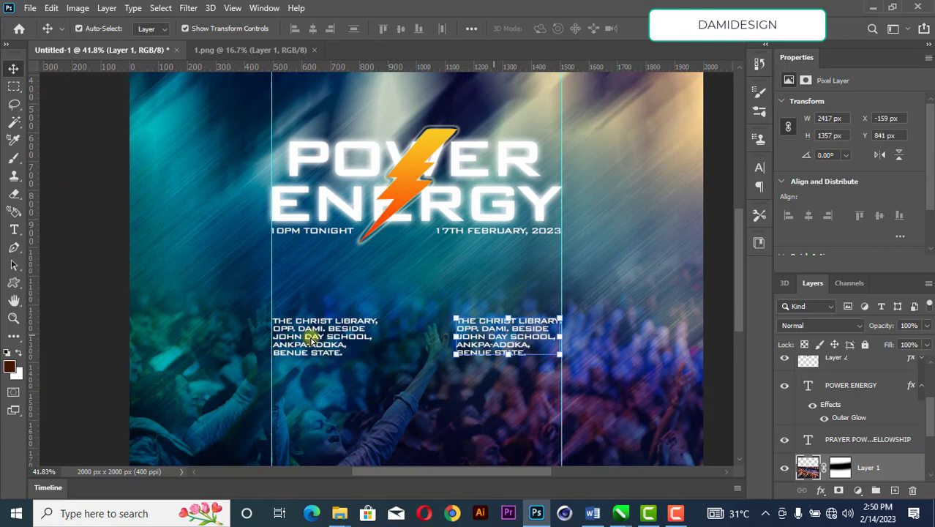
Right-align the copied address text and move it so its lines end at the right guide
key(t)
click(489, 338)
key(ctrl+a)
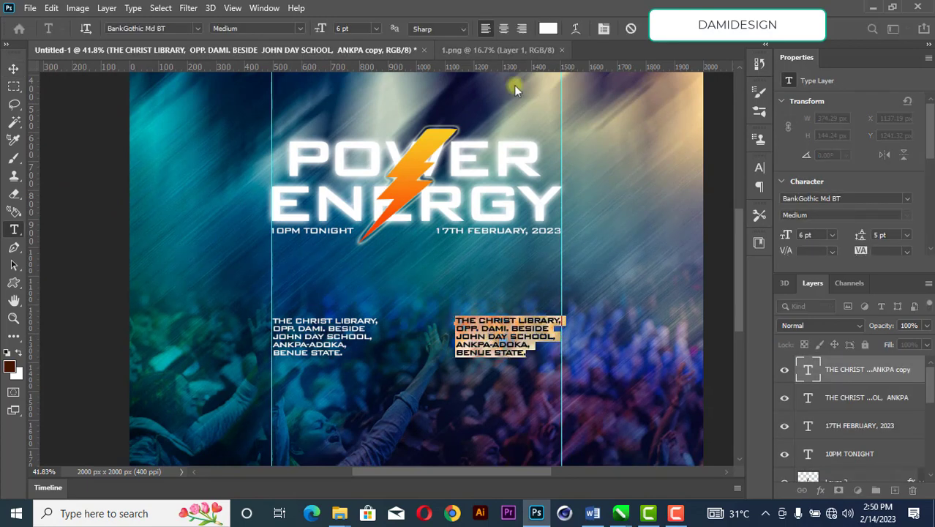
click(519, 30)
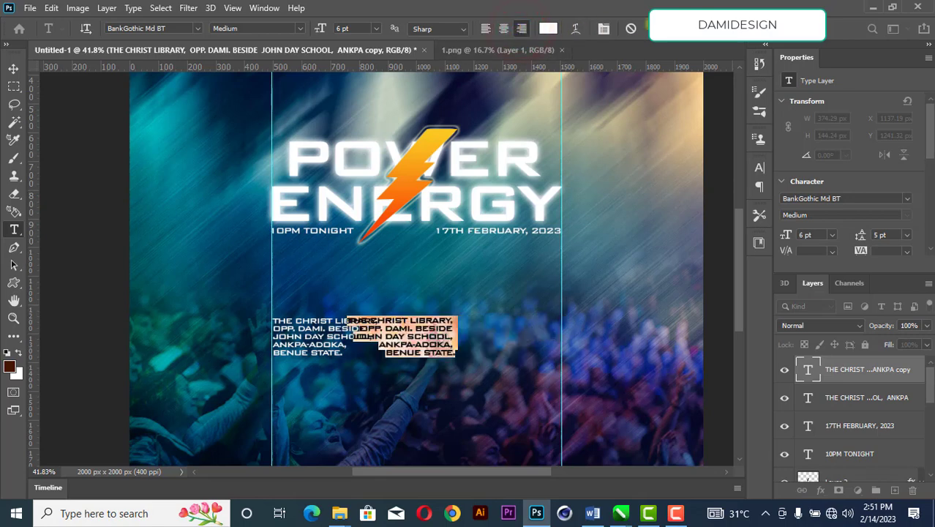
click(646, 28)
click(13, 68)
drag(434, 338, 544, 352)
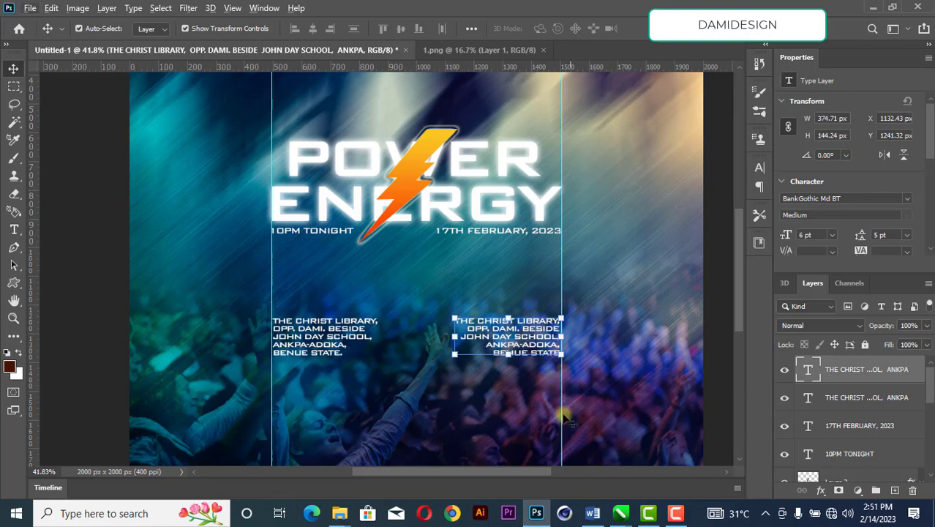
Copy the line "#PPMCF WE INVADE FAMILIES WITH FIRE" from the Word document and return to the Photoshop flyer
click(593, 513)
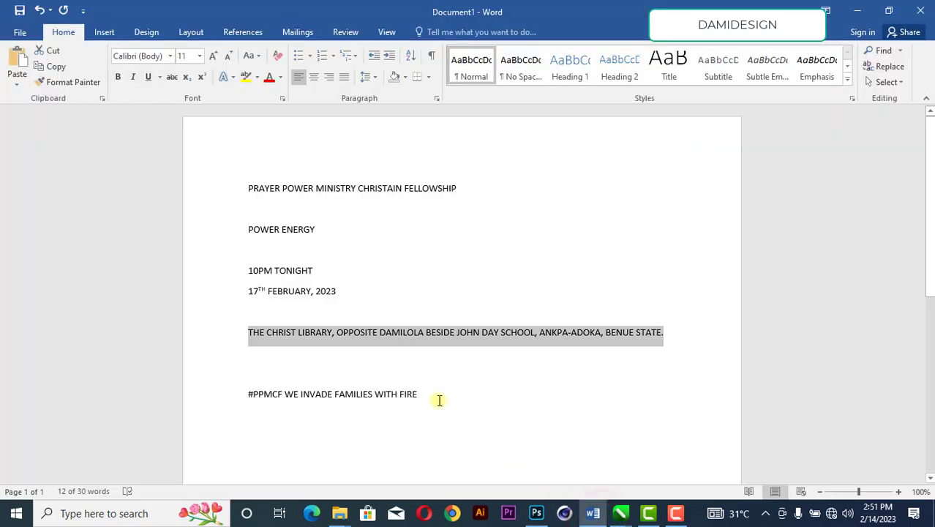
drag(439, 399, 234, 396)
key(ctrl+c)
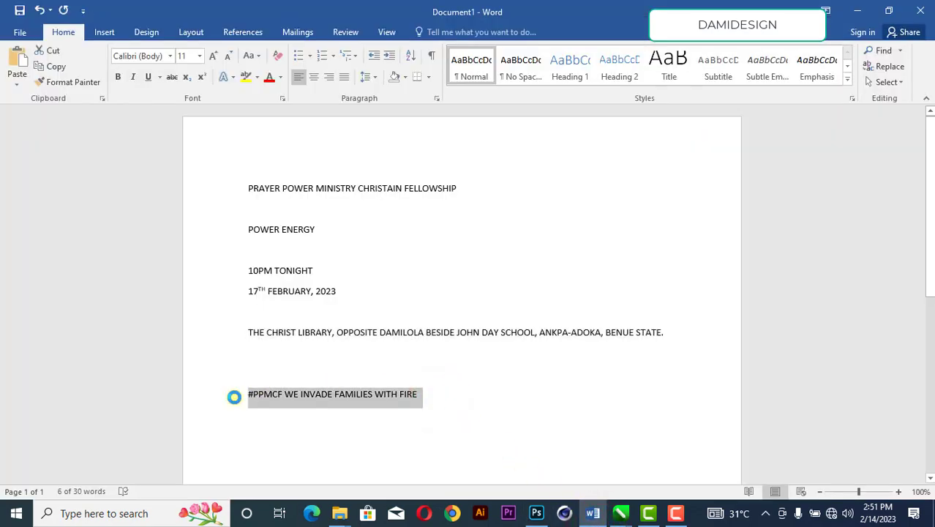
click(536, 513)
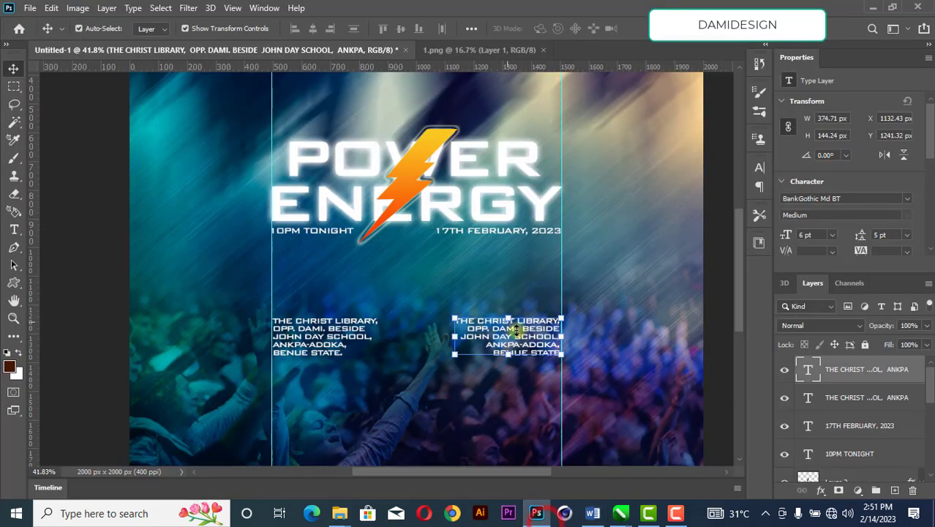
Replace the right-aligned address copy's text with the copied "#PPMCF WE INVADE FAMILIES WITH FIRE" slogan
double_click(517, 331)
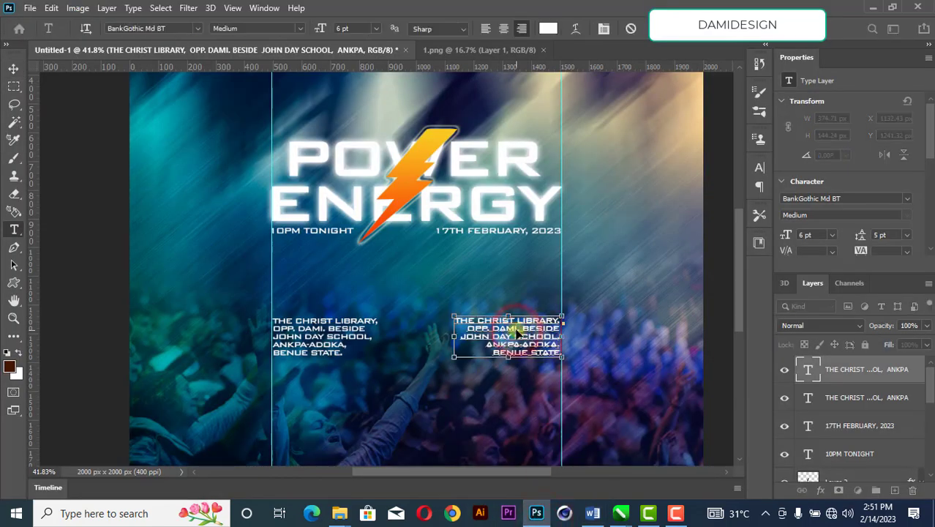
key(ctrl+v)
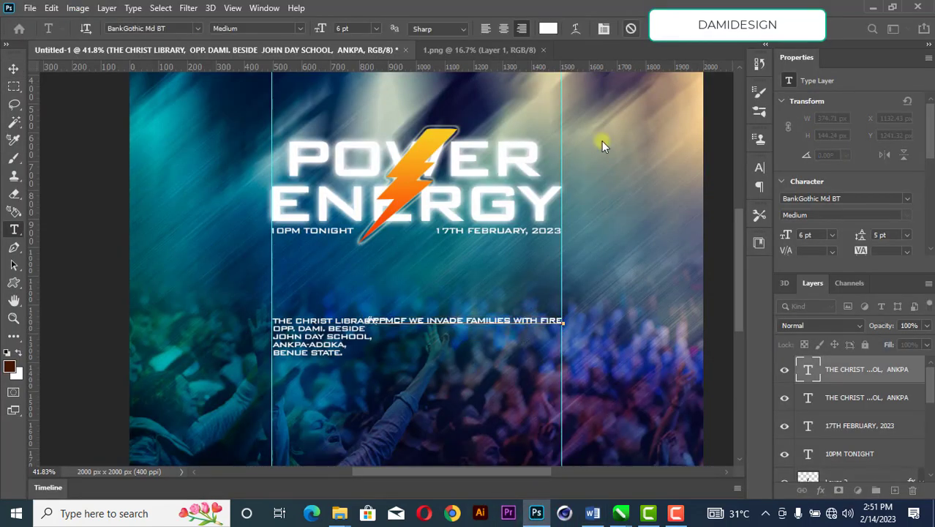
click(645, 28)
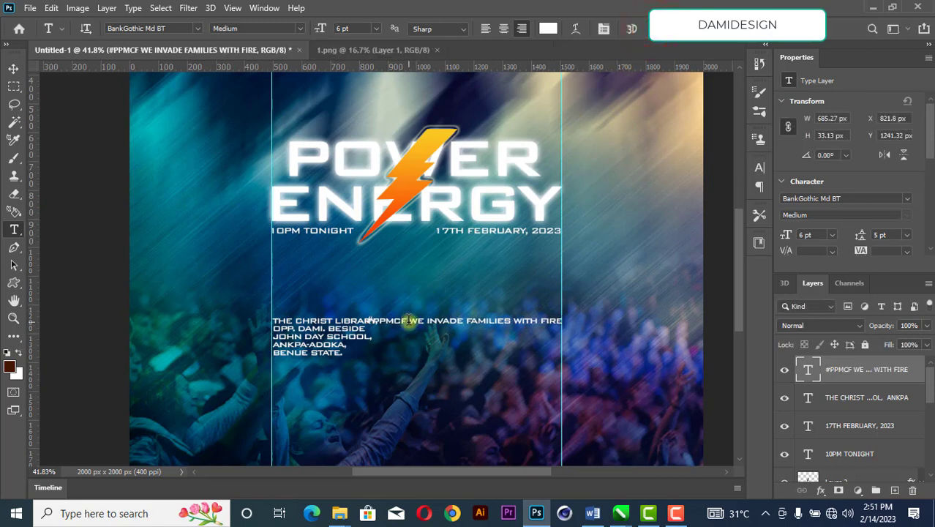
Break the slogan into four lines: "#PPMCF", "WE INVADE", "FAMILIES" and "WITH FIRE"
click(409, 320)
key(Return)
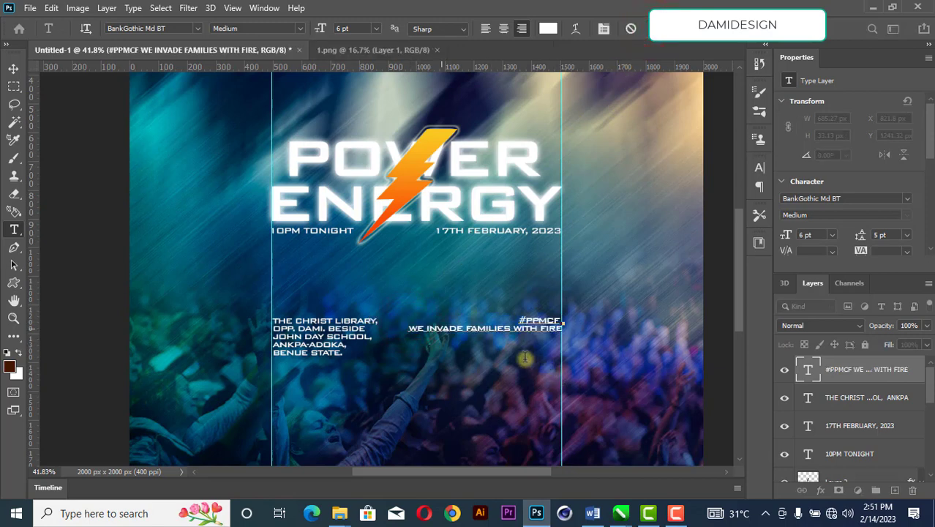
click(467, 329)
key(Return)
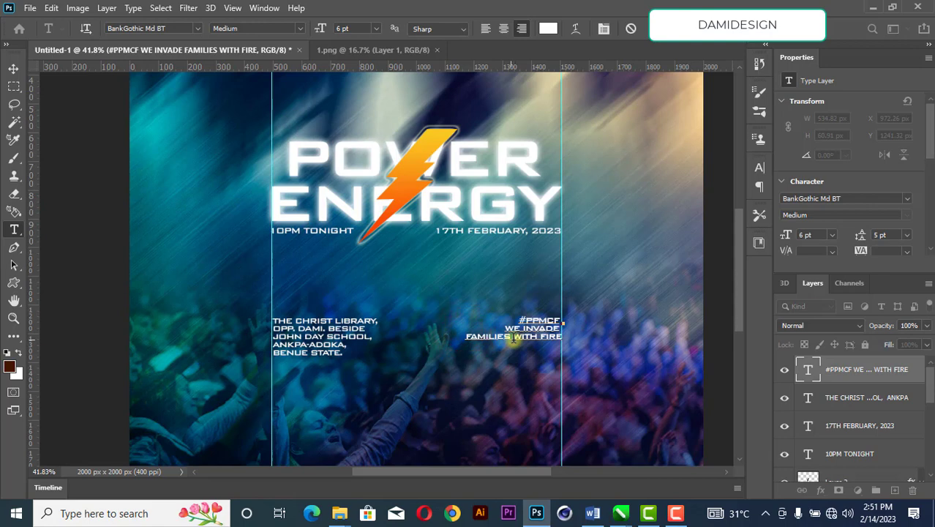
click(514, 339)
key(Return)
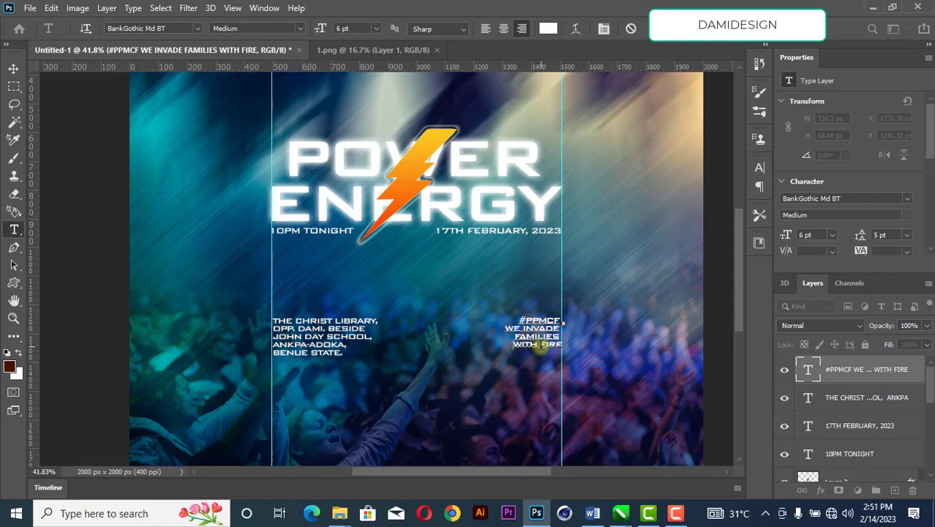
click(540, 347)
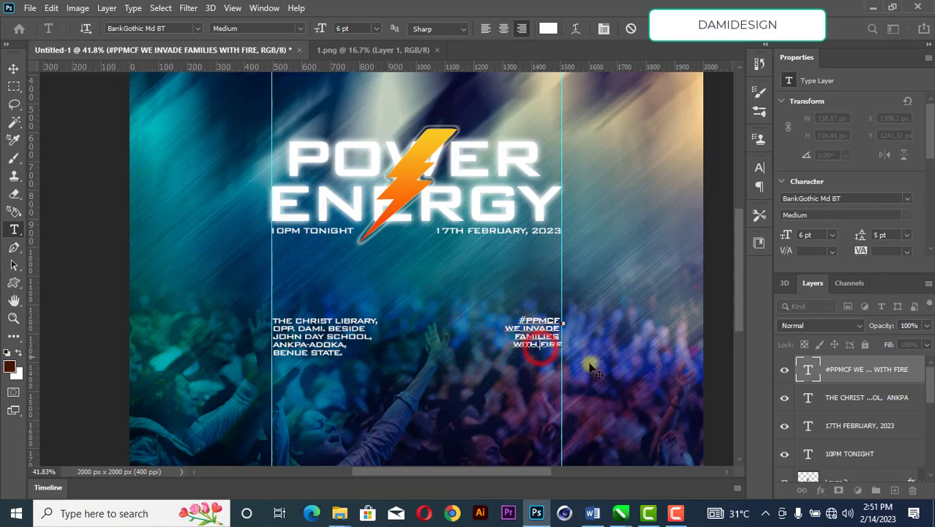
Remove the trailing spaces from the slogan's lines so that each one ends flush at the right guide
key(Return)
key(BackSpace)
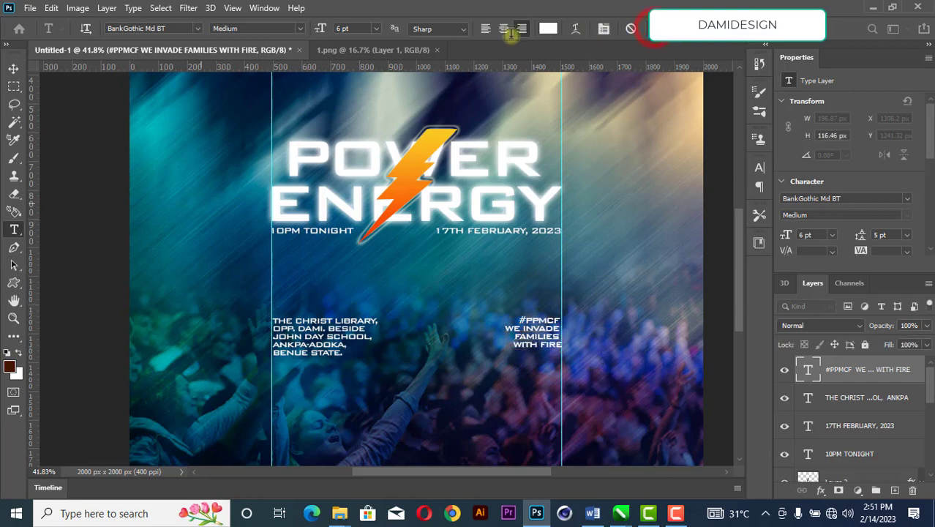
click(13, 68)
scroll(522, 303, up, 6)
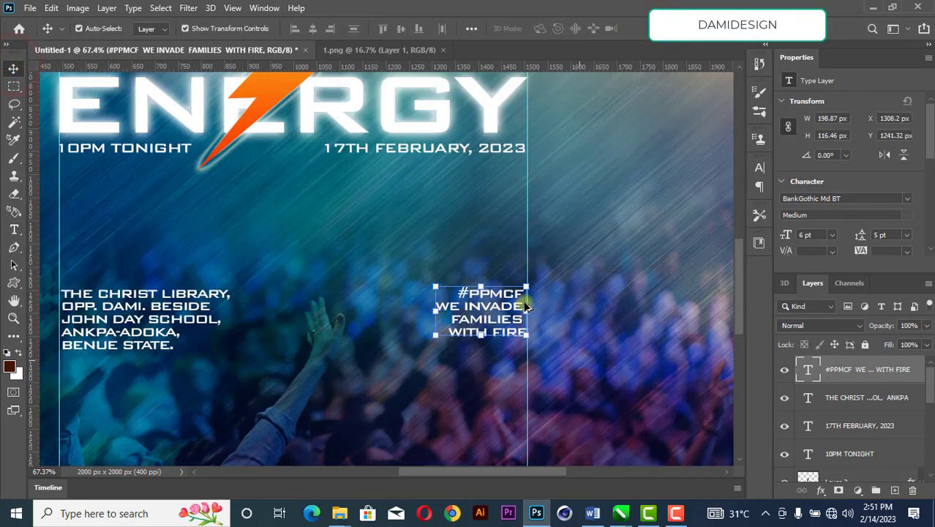
key(t)
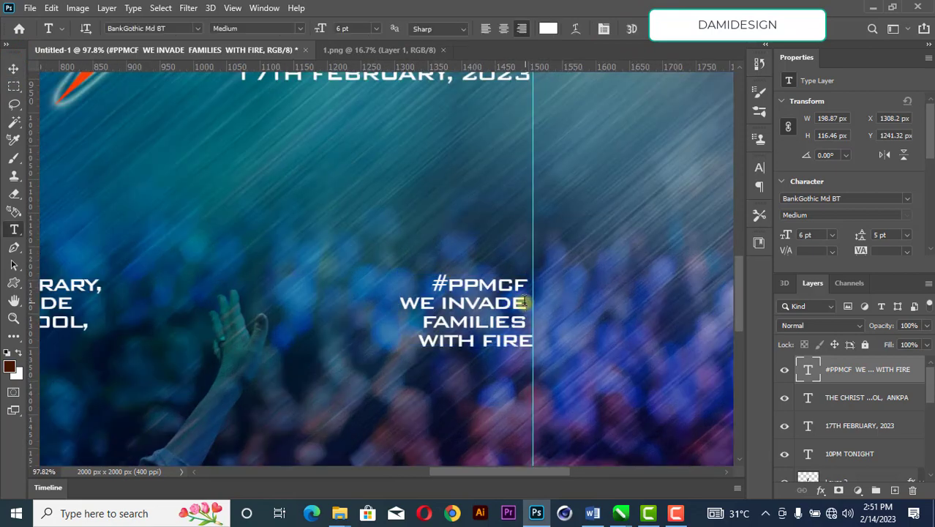
click(535, 291)
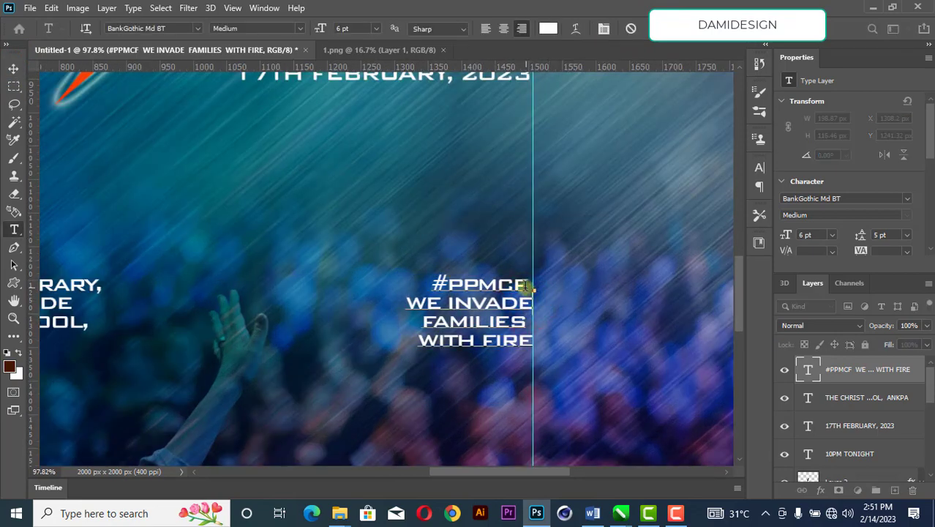
click(526, 286)
key(BackSpace)
click(526, 322)
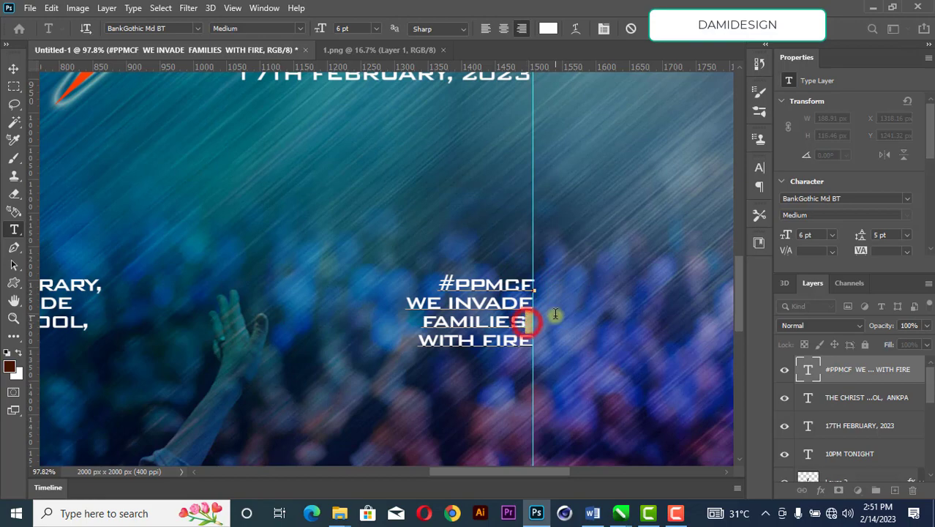
key(BackSpace)
click(645, 27)
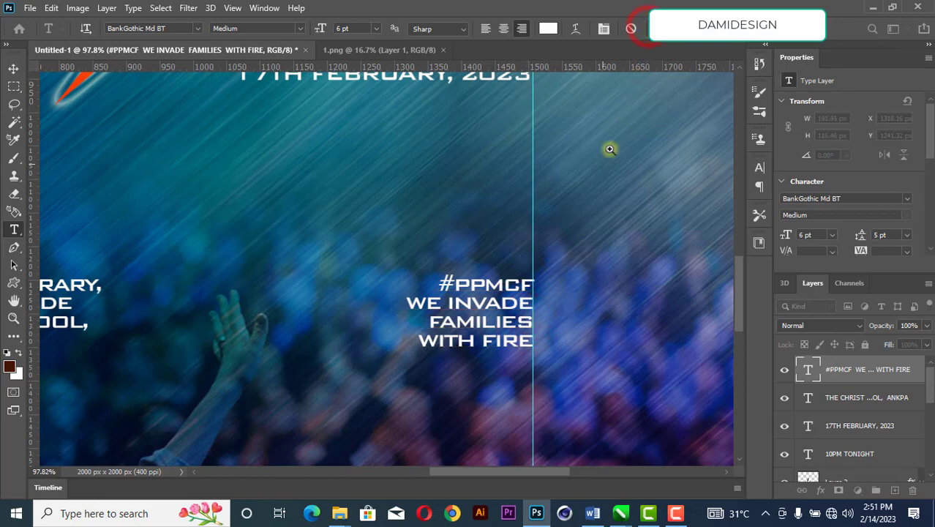
Collapse the smart filters listed under the Bg-2 layer
key(z)
right_click(601, 183)
click(619, 192)
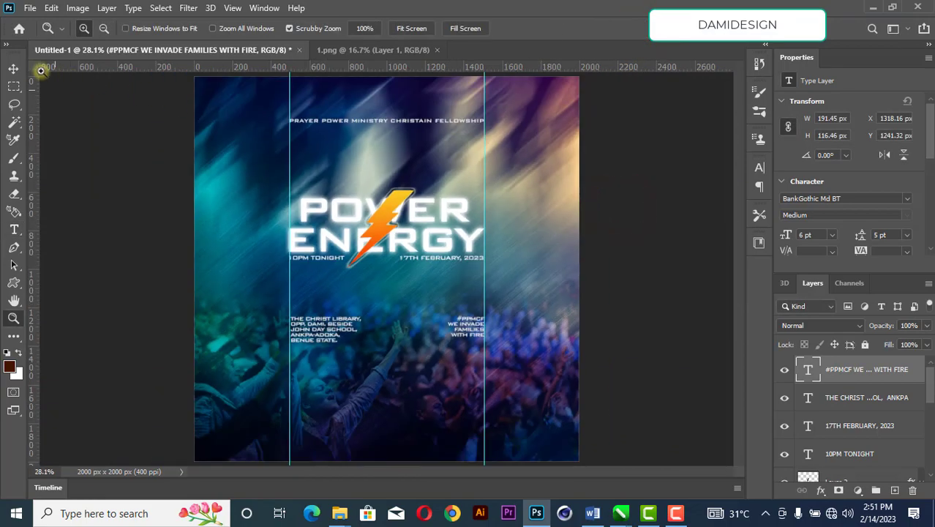
click(13, 68)
scroll(337, 356, up, 1)
scroll(338, 356, up, 1)
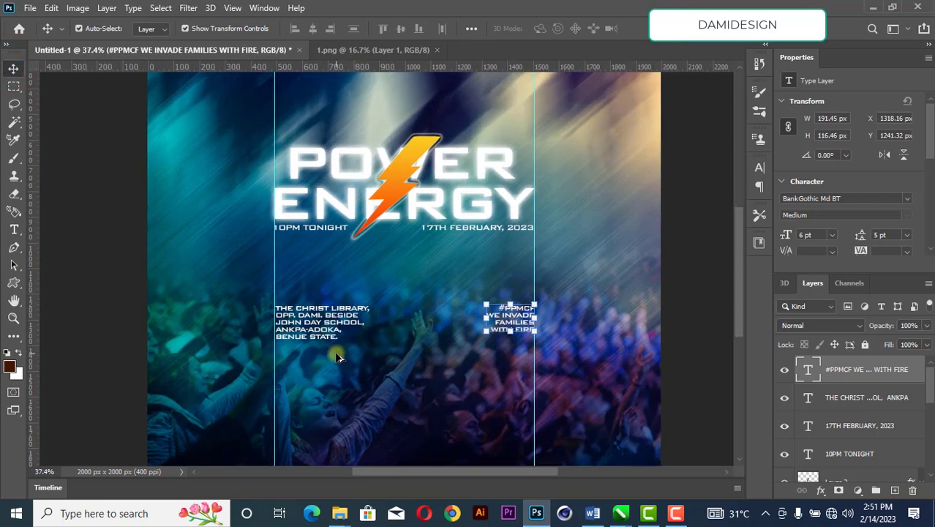
scroll(338, 356, down, 1)
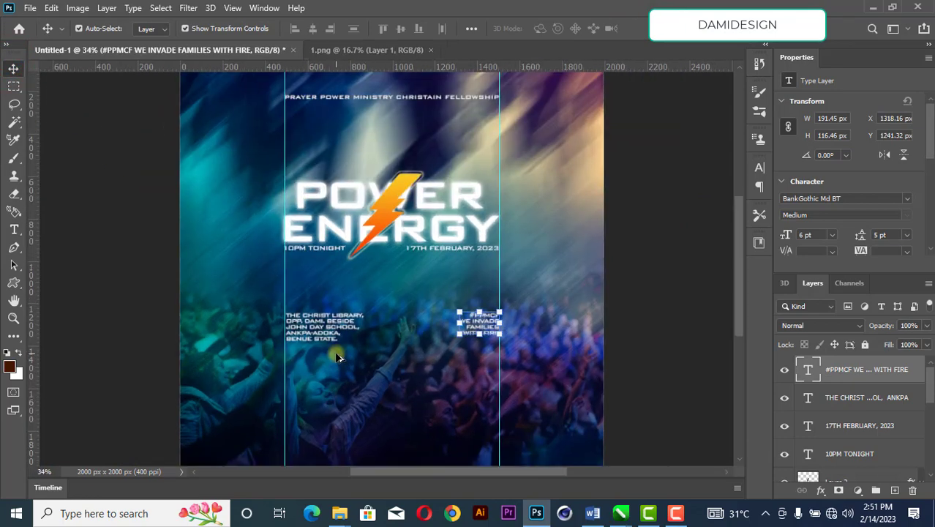
scroll(871, 428, down, 5)
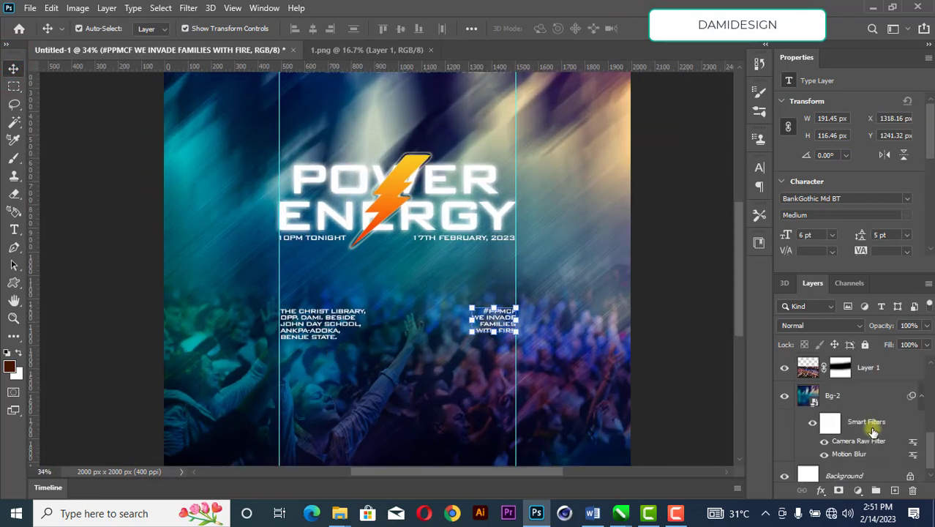
click(921, 387)
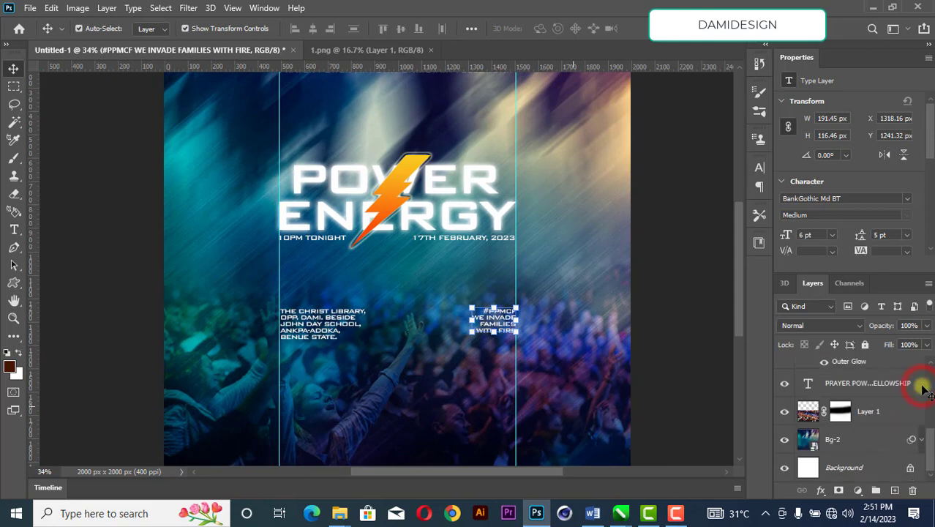
Align the top edges of the venue address and the slogan, and nudge both texts down about 18 px
shift+click(325, 331)
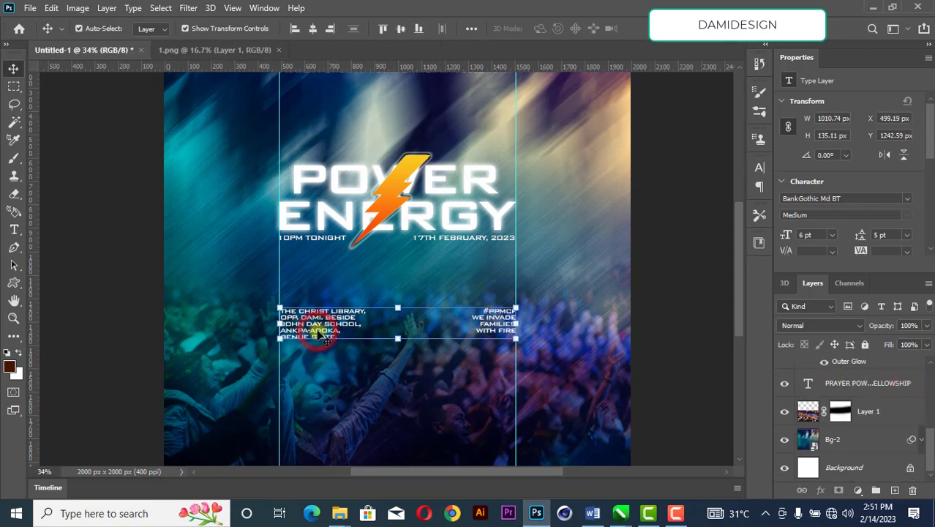
click(383, 29)
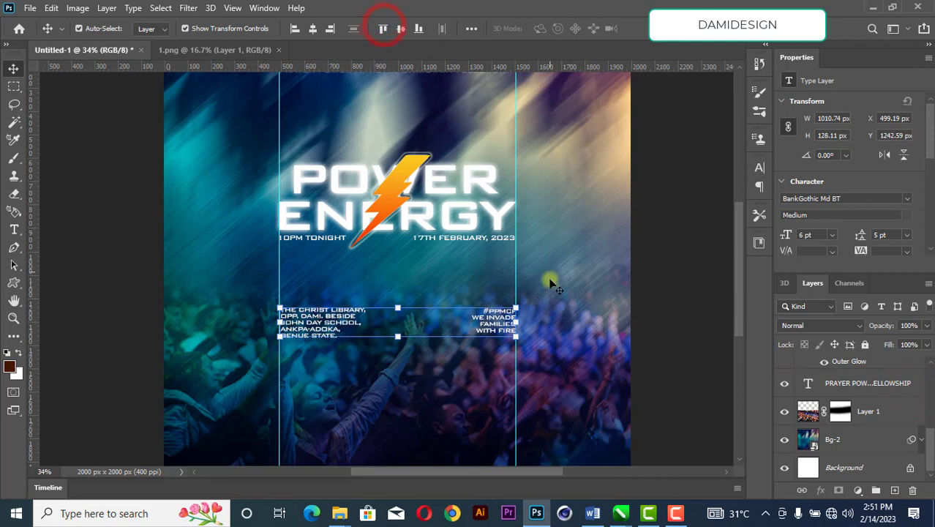
key(Down)
key(Down)
key(Down)
key(Down)
key(Down)
key(Down)
key(Down)
key(Down)
key(Down)
key(Down)
key(Down)
key(Down)
key(Down)
key(Down)
key(Down)
key(Down)
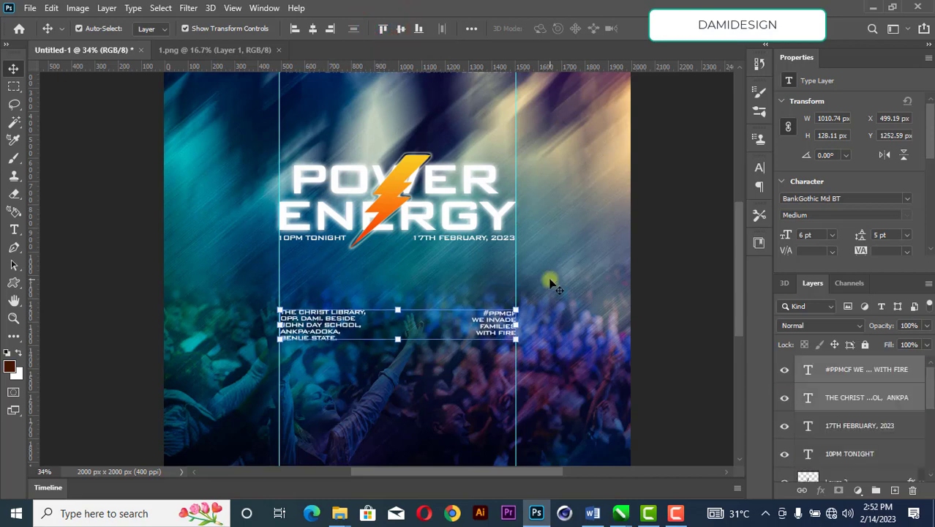
Move the PRAYER POWER MINISTRY CHRISTAIN FELLOWSHIP heading down slightly and break it into two lines after "MINISTRY"
scroll(550, 283, down, 2)
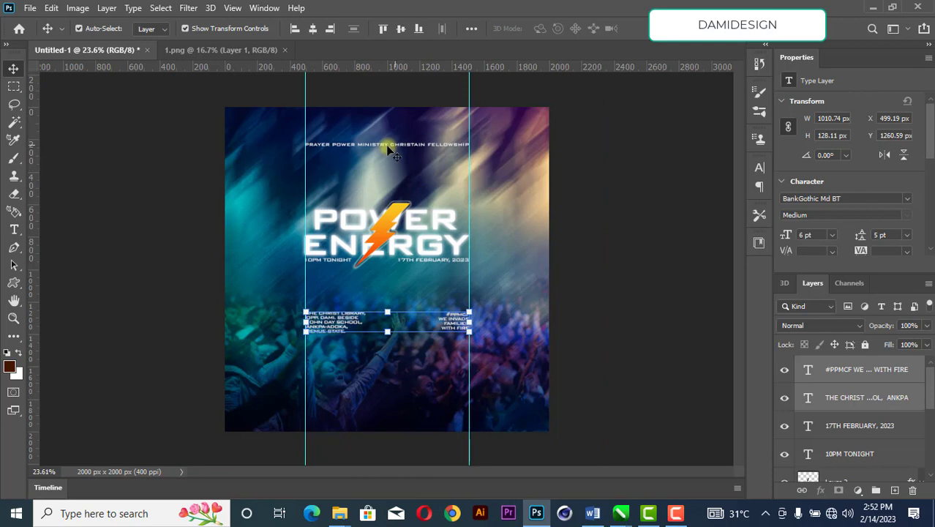
scroll(388, 146, up, 3)
drag(414, 109, 413, 126)
key(t)
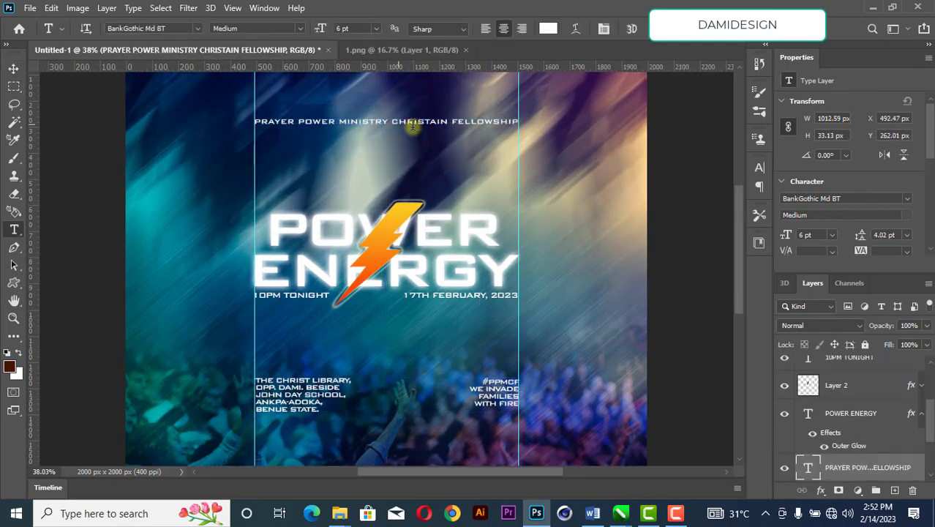
click(389, 122)
key(Return)
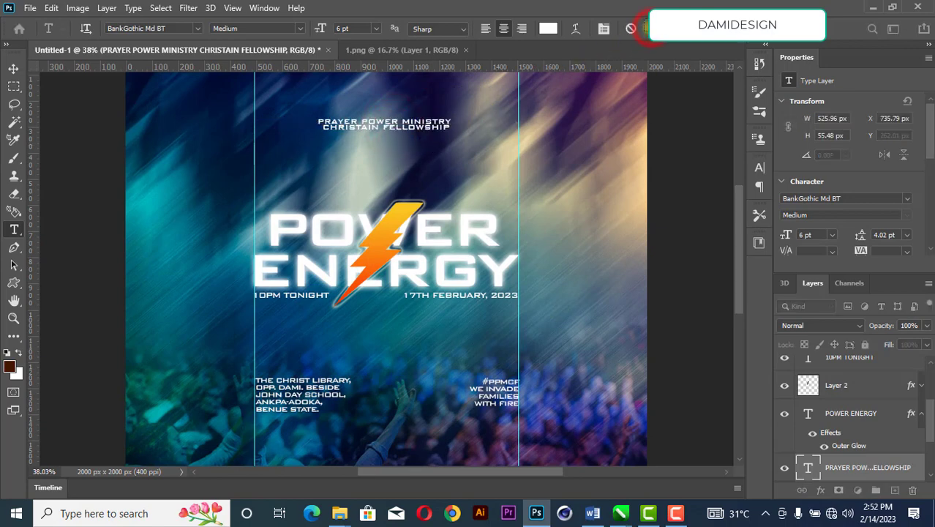
click(649, 29)
Set the leading of the two-line ministry heading to Auto
click(10, 67)
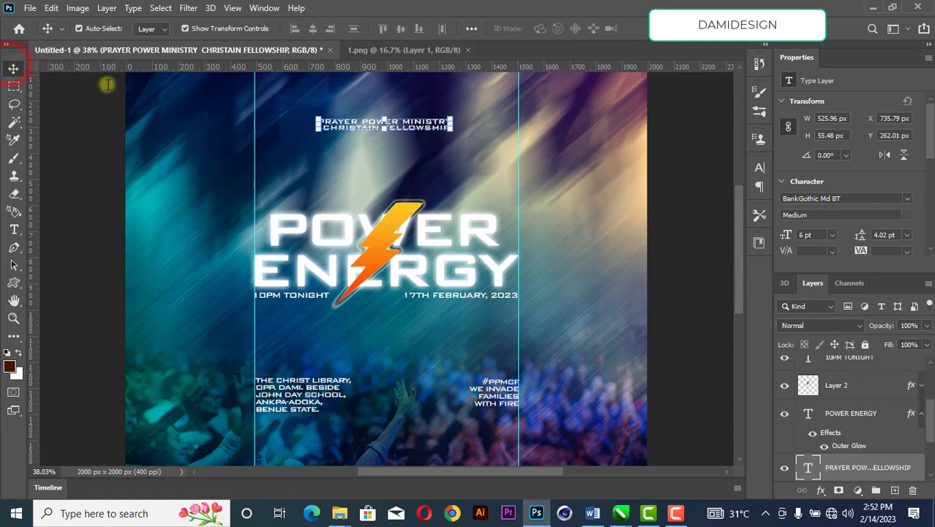
click(907, 251)
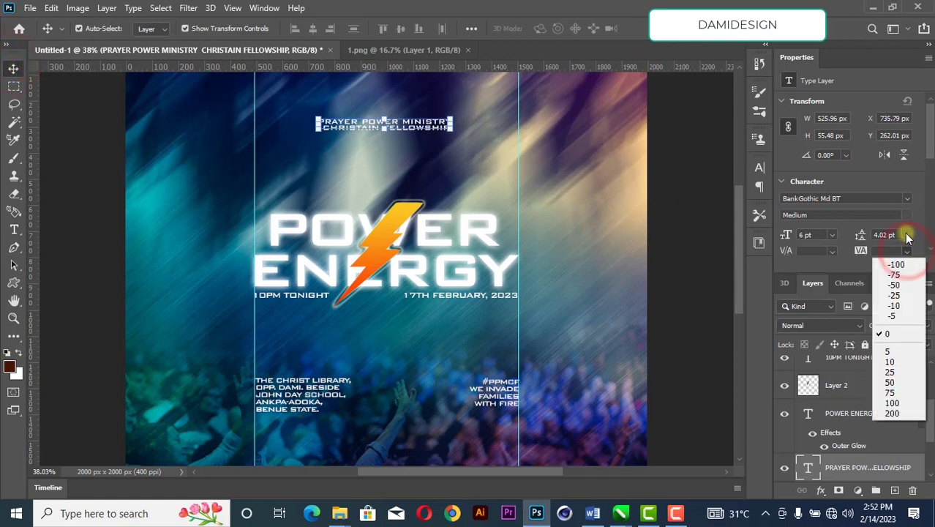
click(907, 235)
click(907, 235)
click(903, 251)
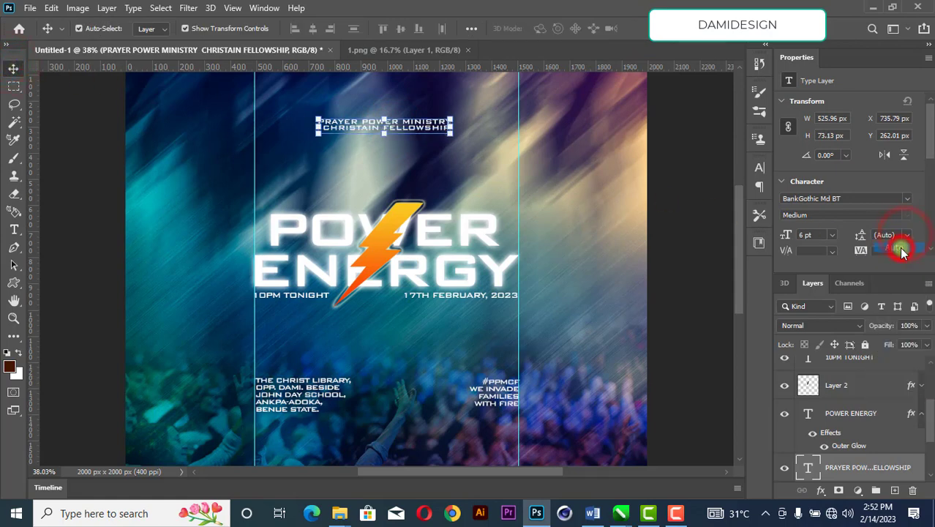
click(670, 152)
Scale the ministry heading up from its centre to about 109%
click(385, 122)
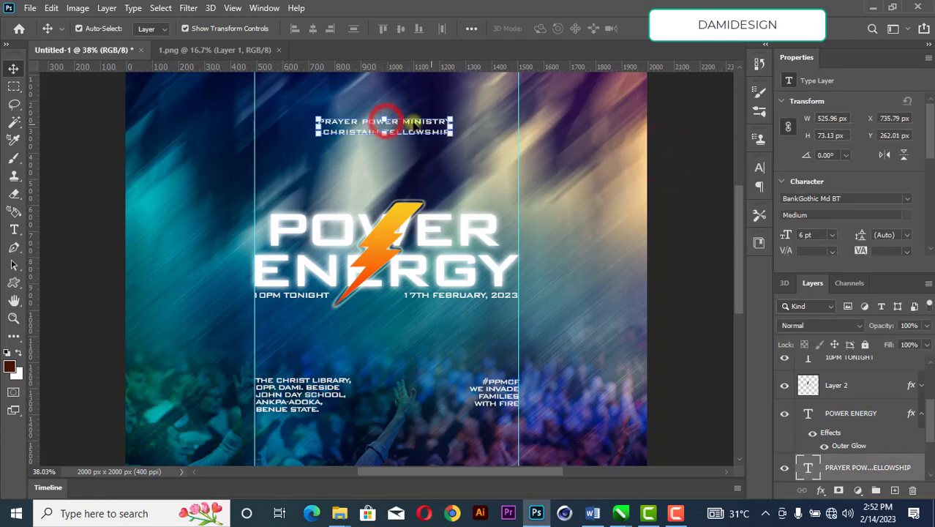
key(ctrl+t)
drag(452, 126, 464, 122)
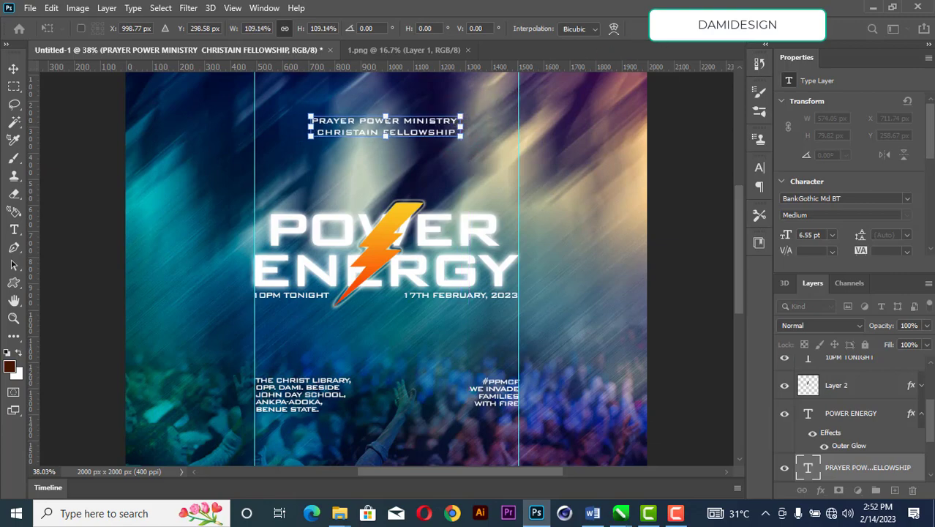
key(Return)
Nudge the ministry heading down about 6 px on the flyer and deselect it
scroll(438, 66, down, 3)
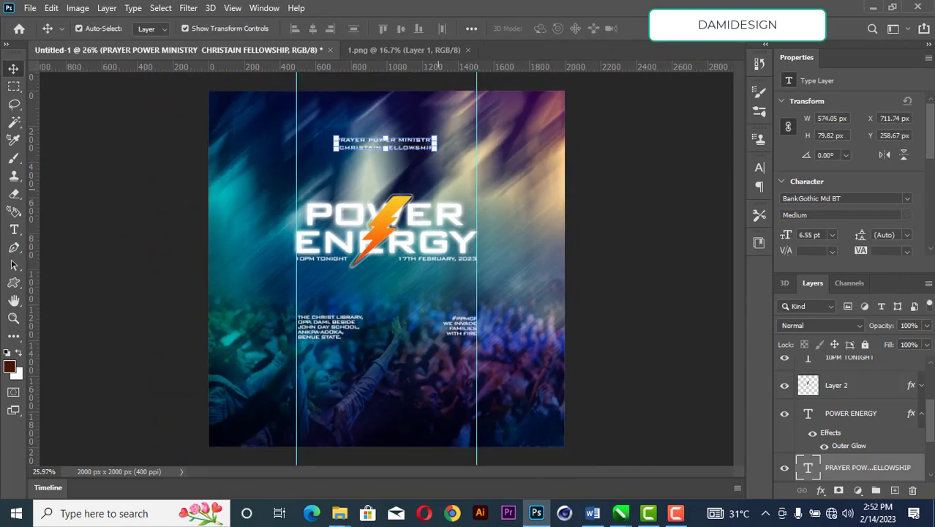
scroll(364, 188, up, 2)
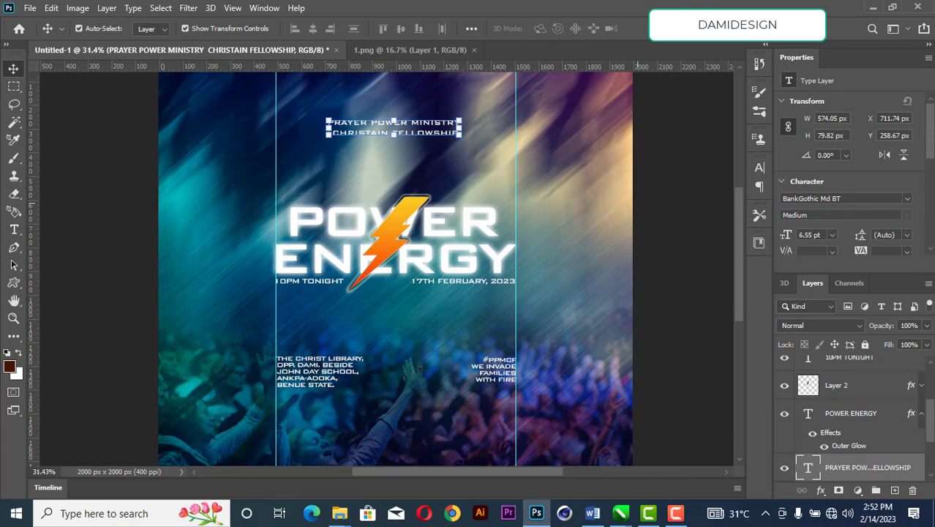
scroll(347, 187, down, 1)
click(623, 133)
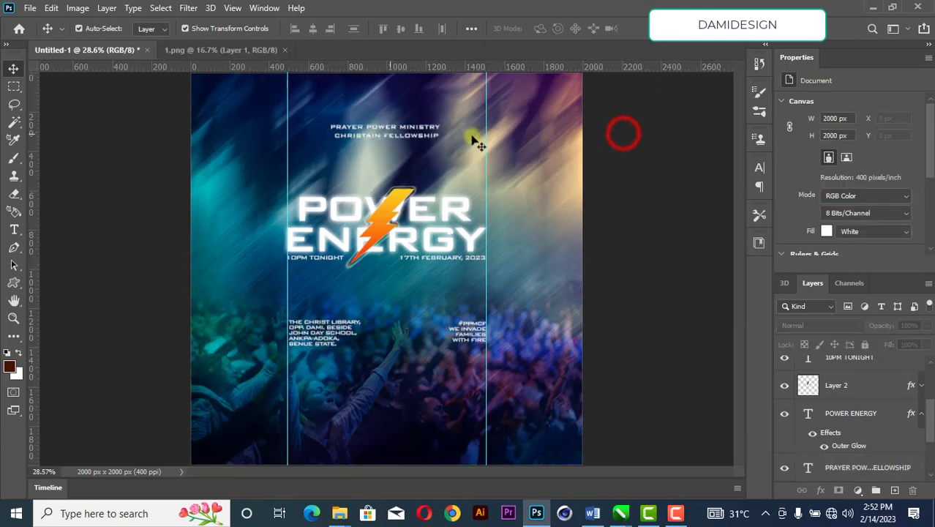
click(386, 136)
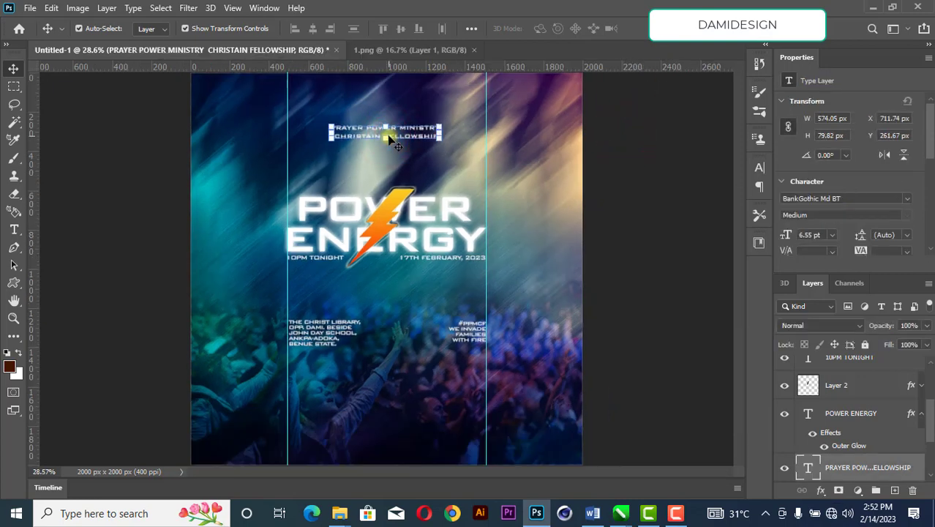
drag(390, 137, 391, 138)
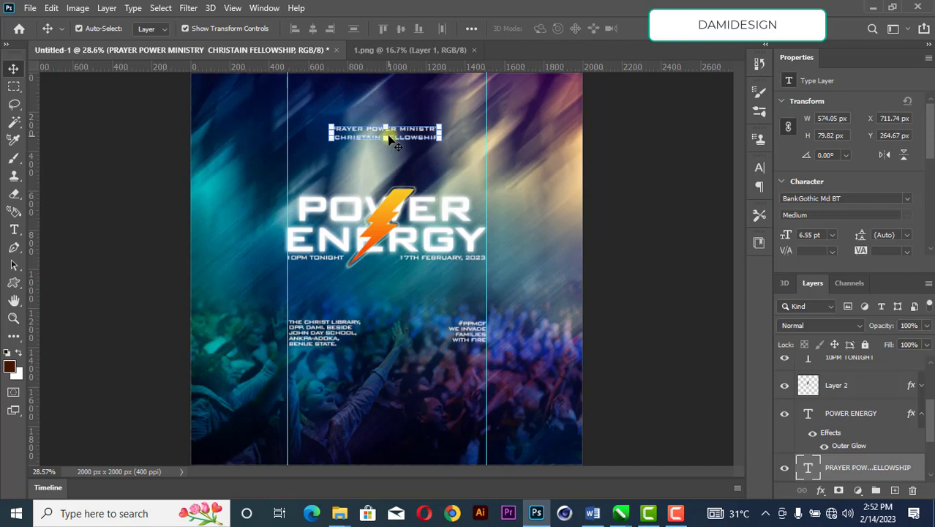
click(629, 123)
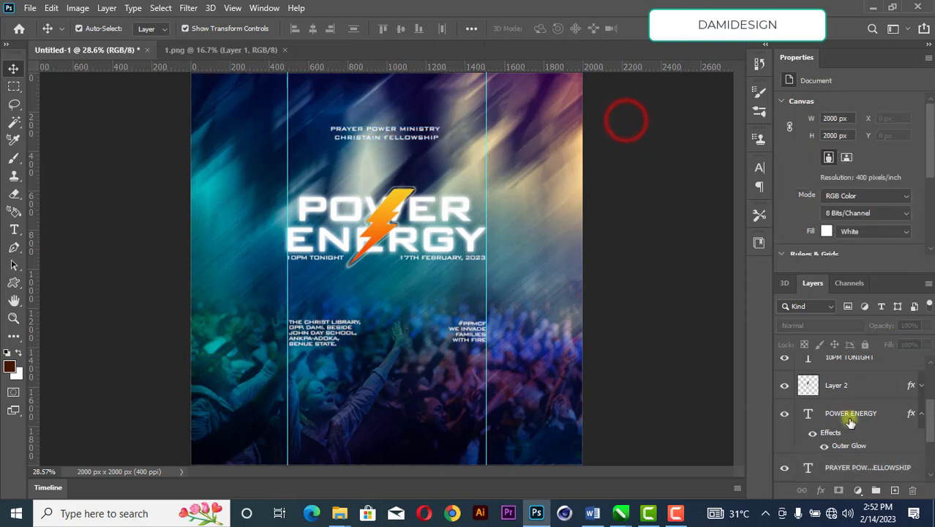
Group the layers from 17TH FEBRUARY, 2023 down to POWER ENERGY and name the group "Theme"
scroll(851, 422, up, 3)
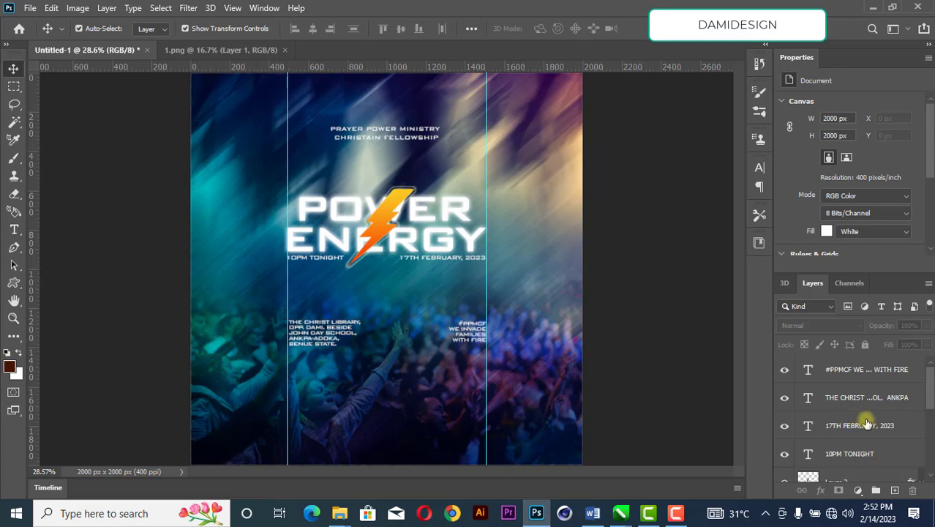
click(866, 423)
scroll(866, 423, down, 2)
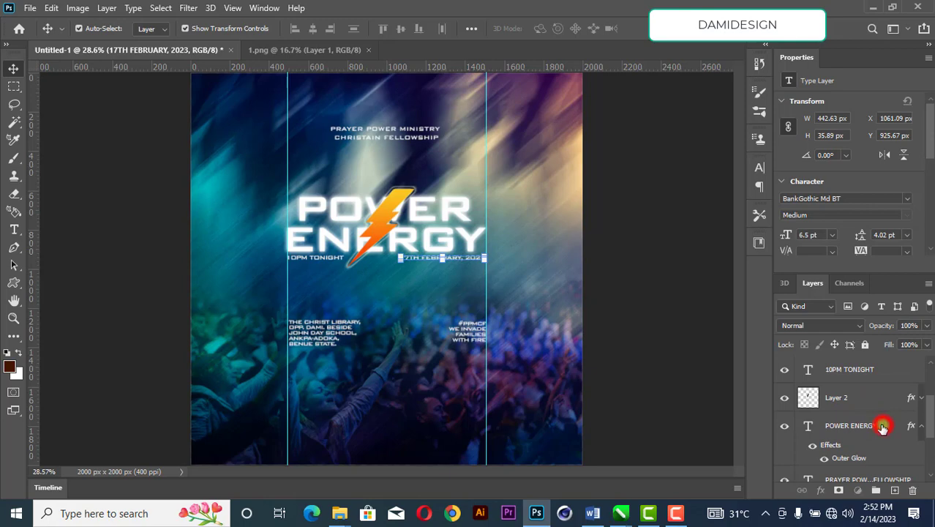
shift+click(883, 427)
key(ctrl+g)
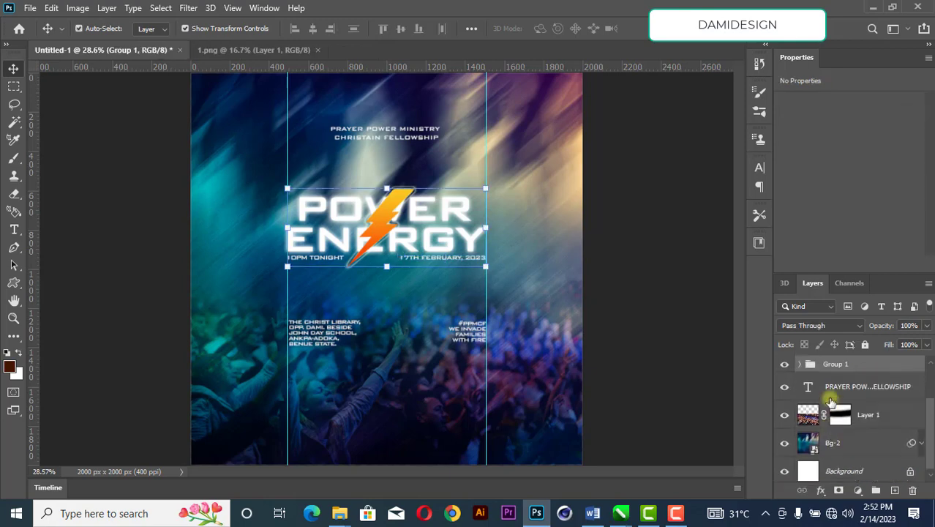
click(831, 366)
double_click(831, 365)
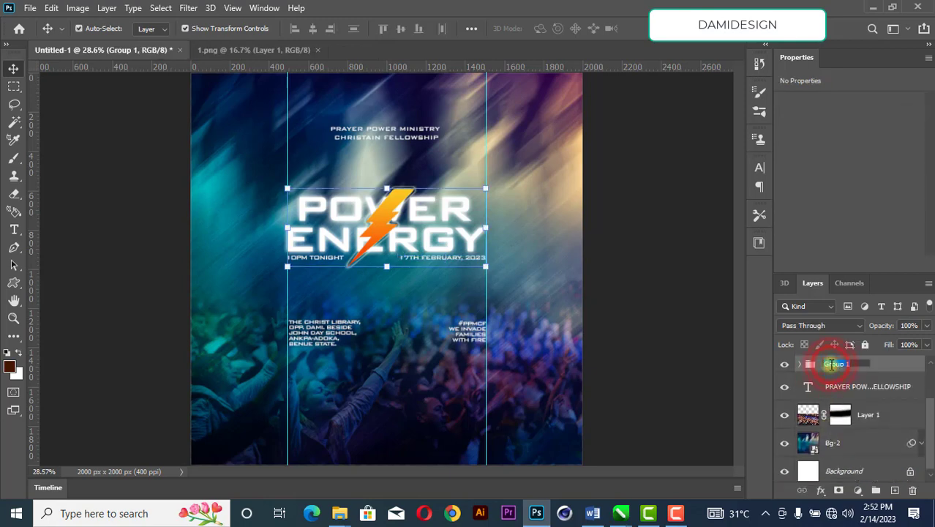
key(Return)
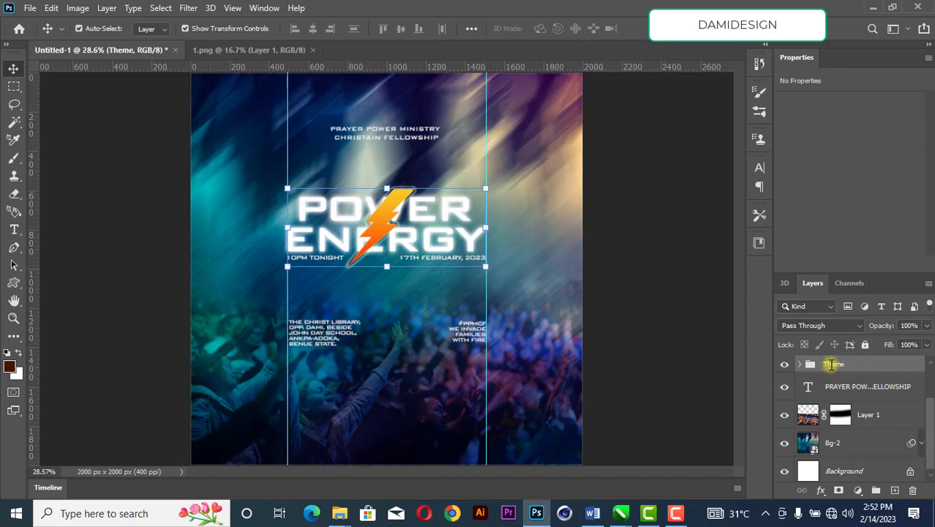
Group the venue address and #PPMCF slogan text layers and name the group "Venue"
click(868, 392)
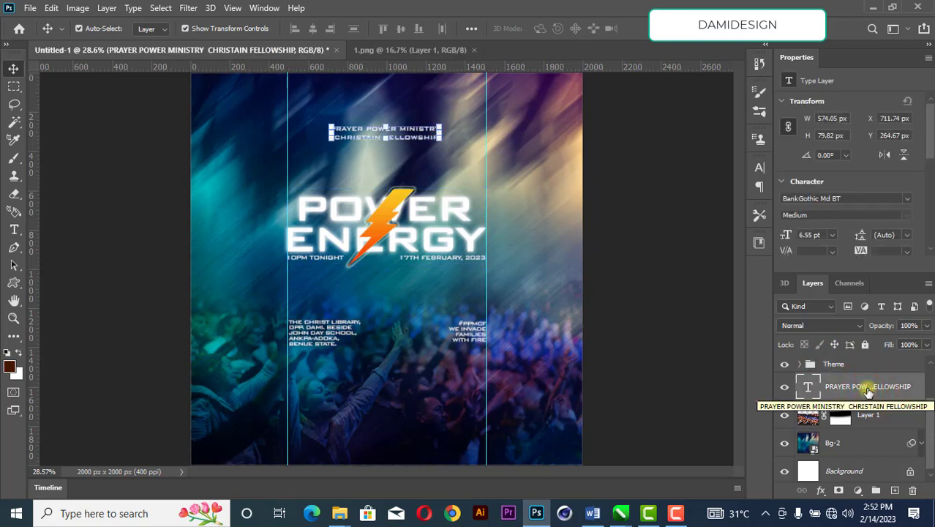
scroll(867, 392, down, 1)
scroll(867, 392, up, 2)
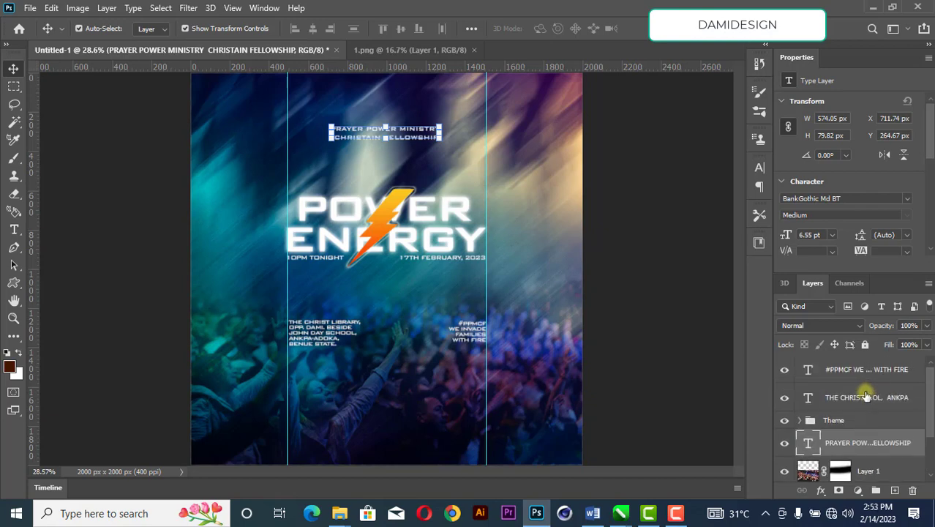
click(866, 395)
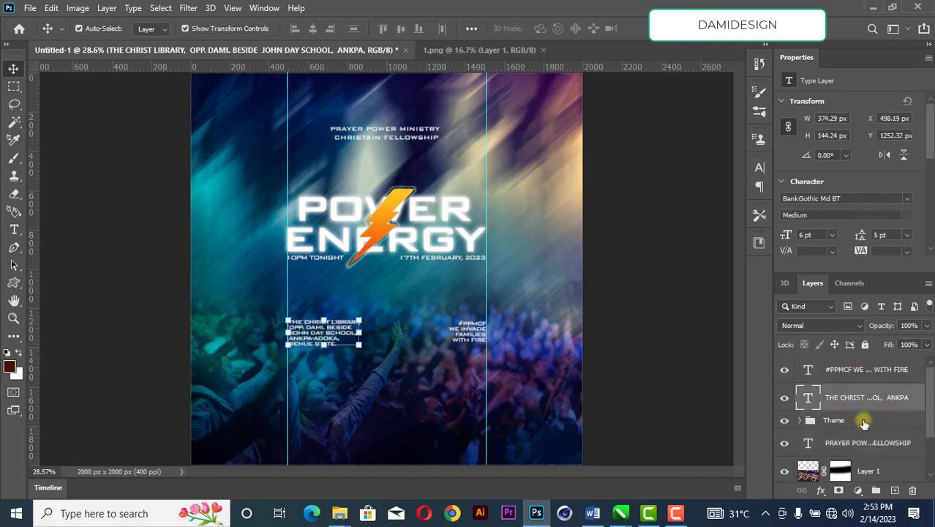
shift+click(874, 370)
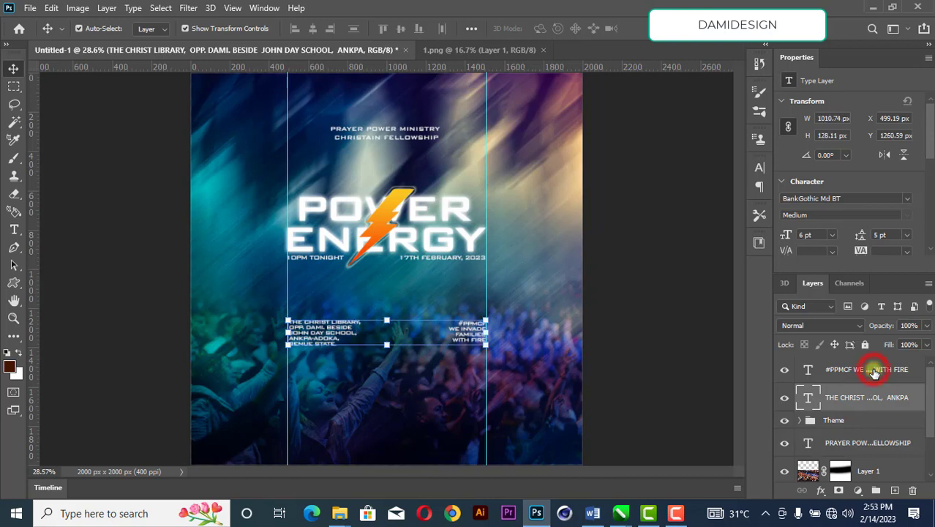
key(ctrl+g)
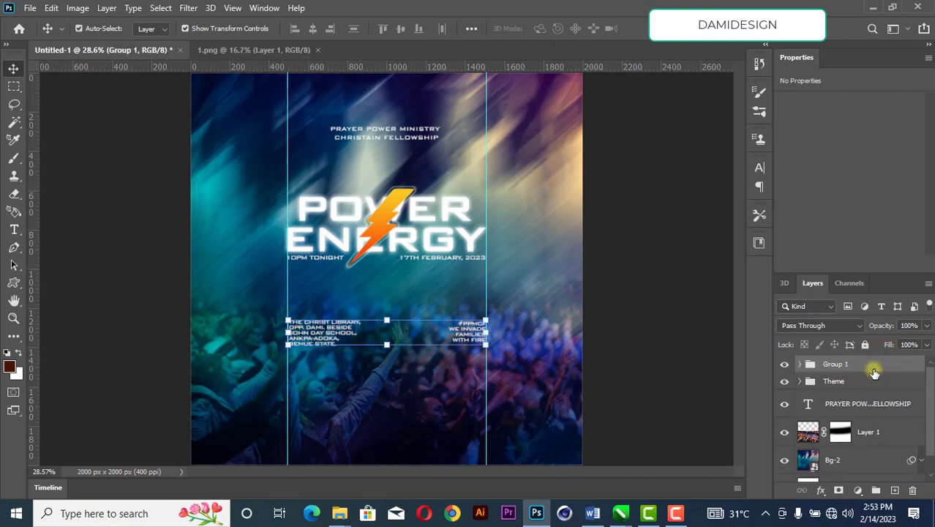
double_click(834, 366)
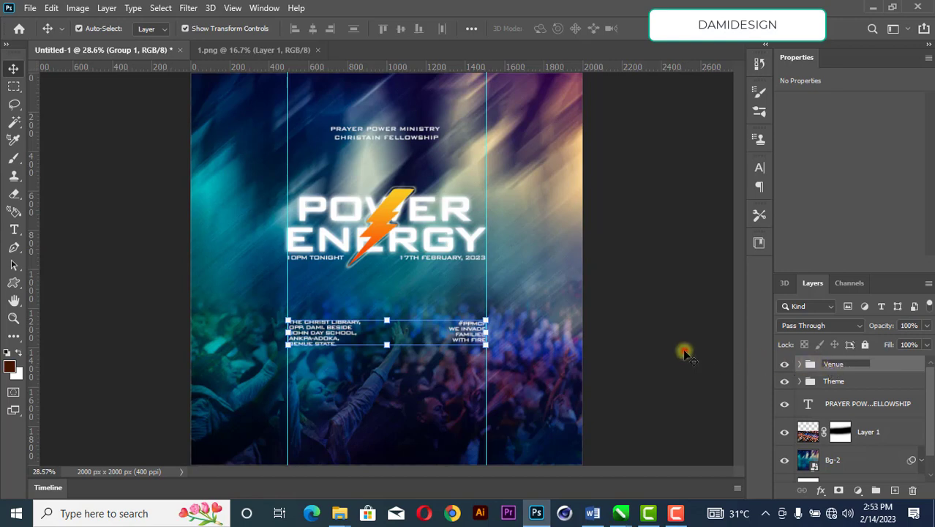
click(685, 350)
Apply an Add Noise filter to the Bg-2 layer at about 18% with Uniform distribution and deselect the layer
click(851, 404)
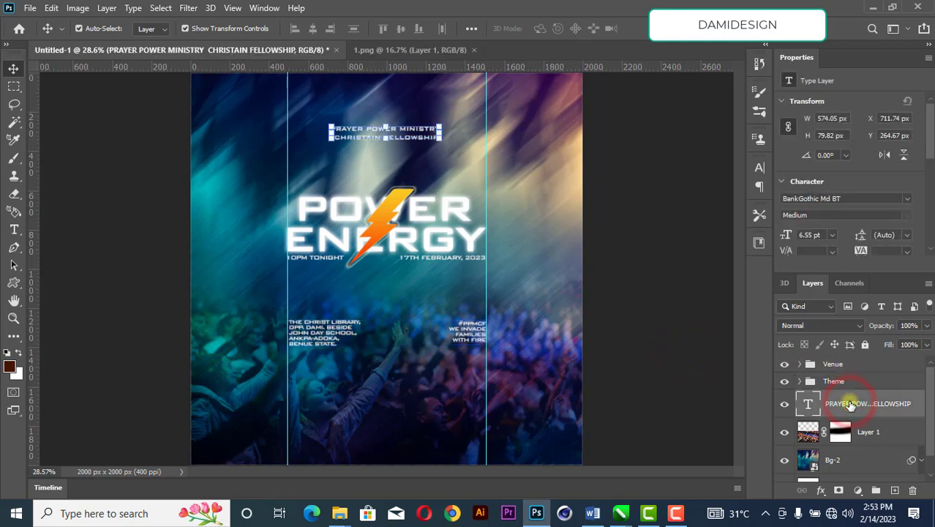
click(883, 433)
scroll(883, 434, down, 1)
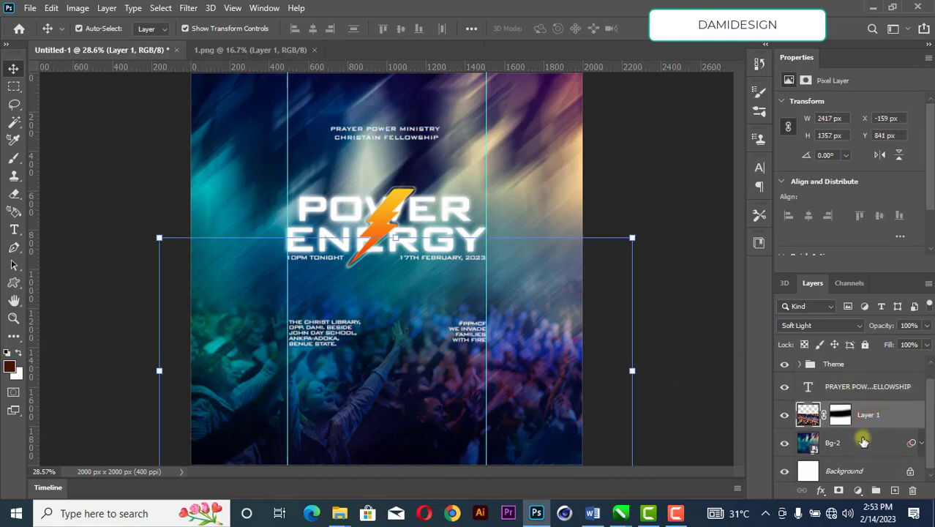
click(858, 442)
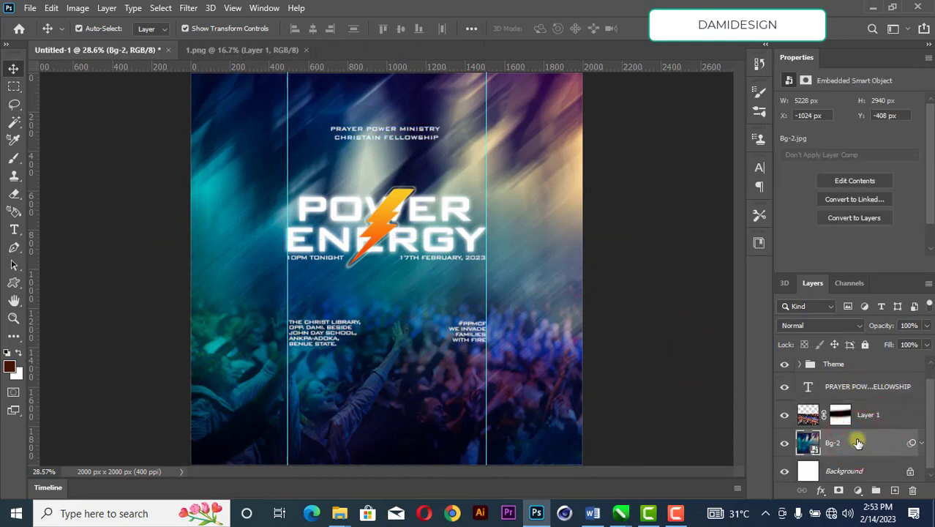
click(188, 8)
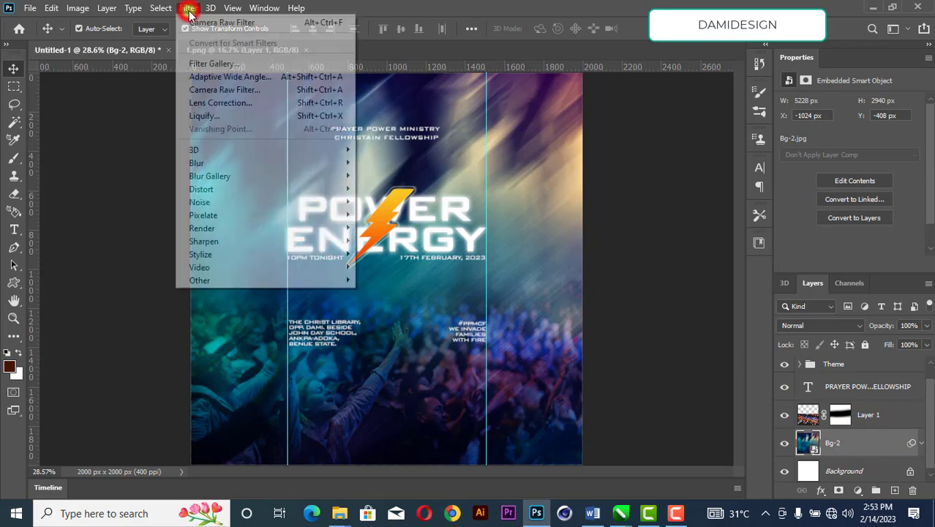
mouse_move(205, 202)
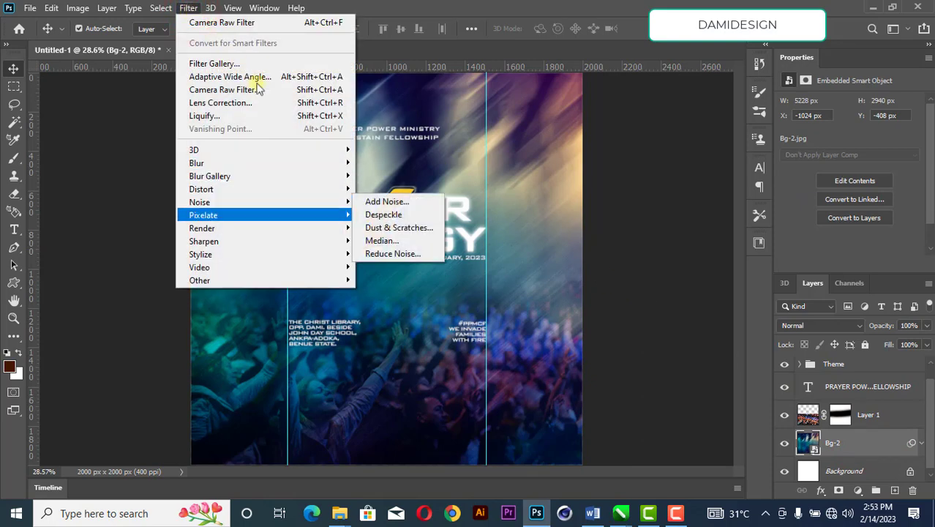
click(371, 203)
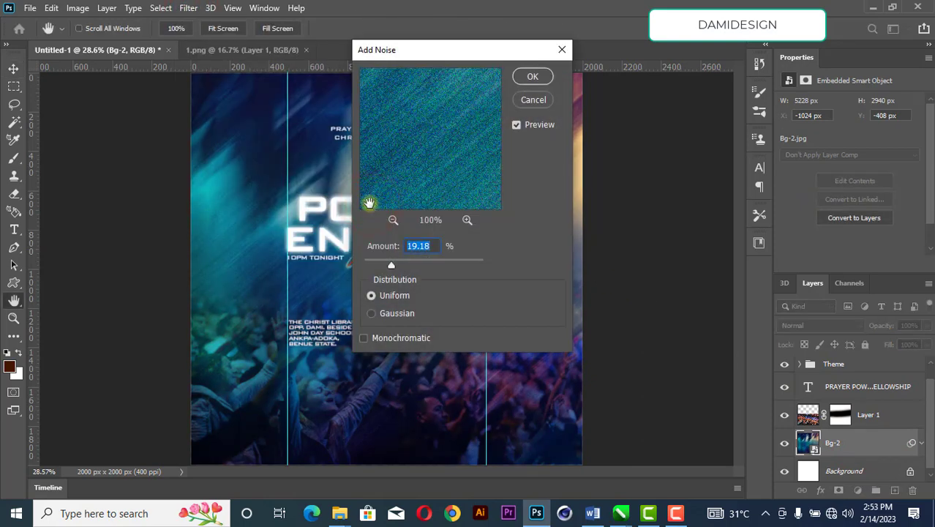
drag(478, 58, 673, 48)
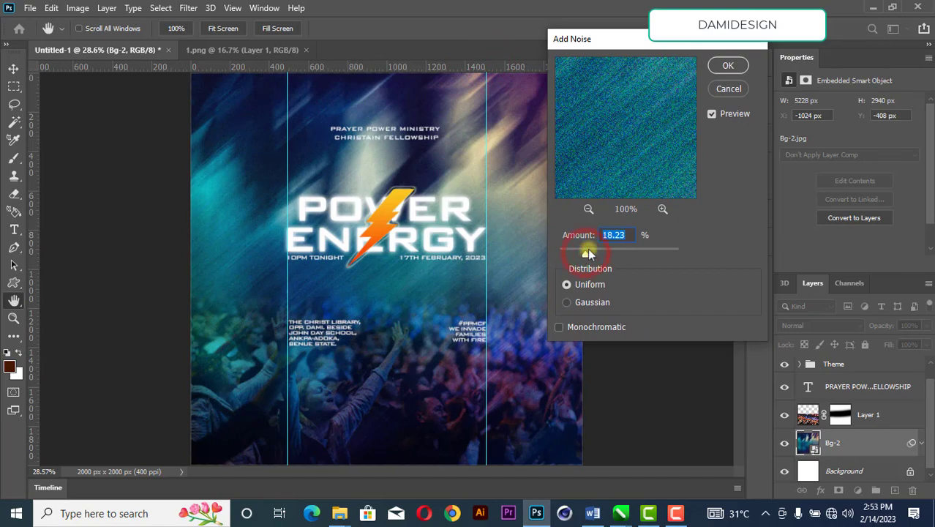
click(726, 66)
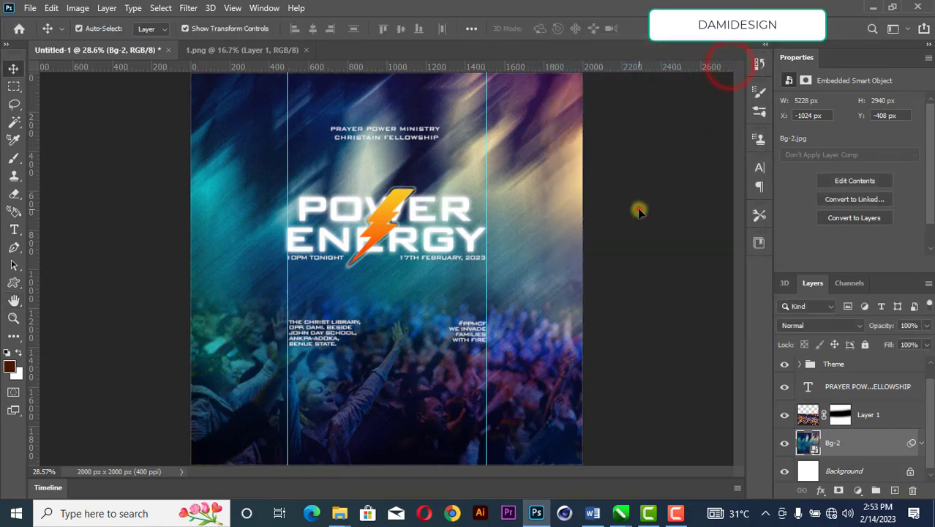
click(637, 210)
Add a new empty layer above the Venue group and enlarge the brush to 900 px
scroll(636, 206, up, 2)
scroll(474, 306, down, 1)
scroll(475, 306, down, 1)
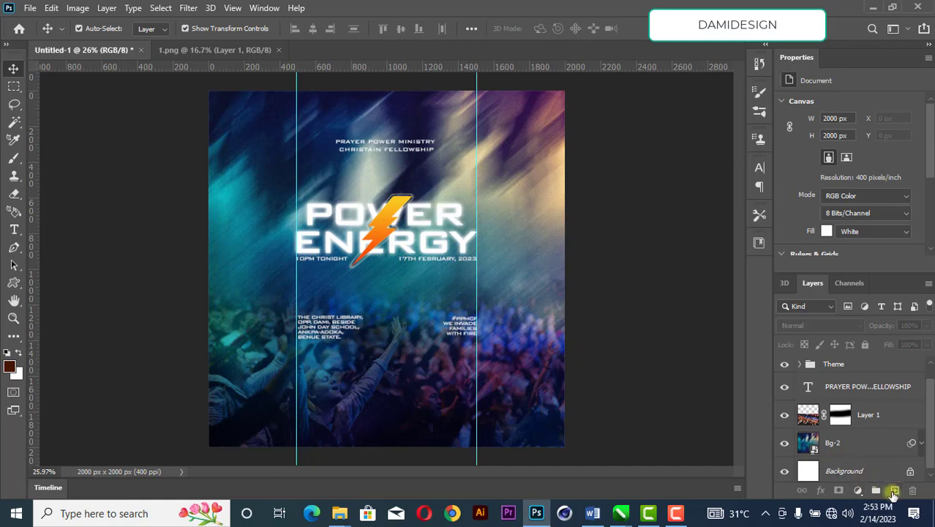
click(893, 491)
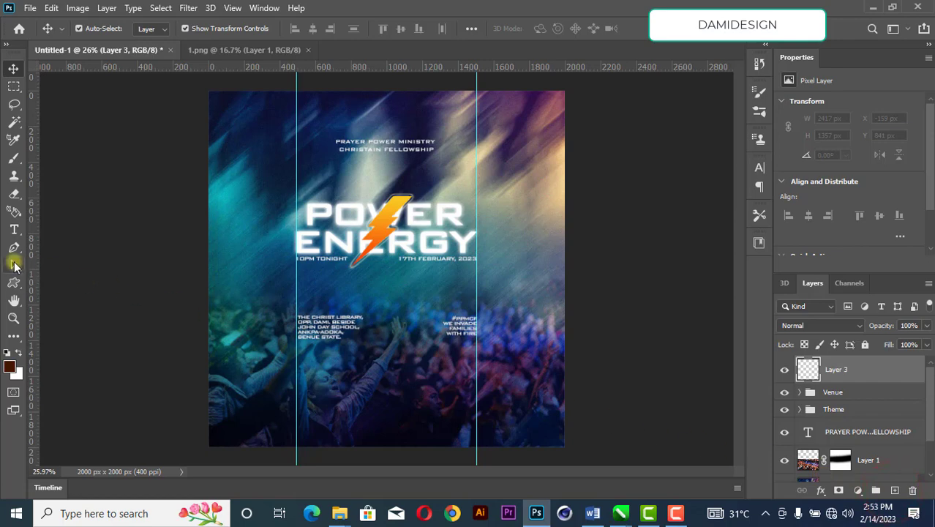
key(b)
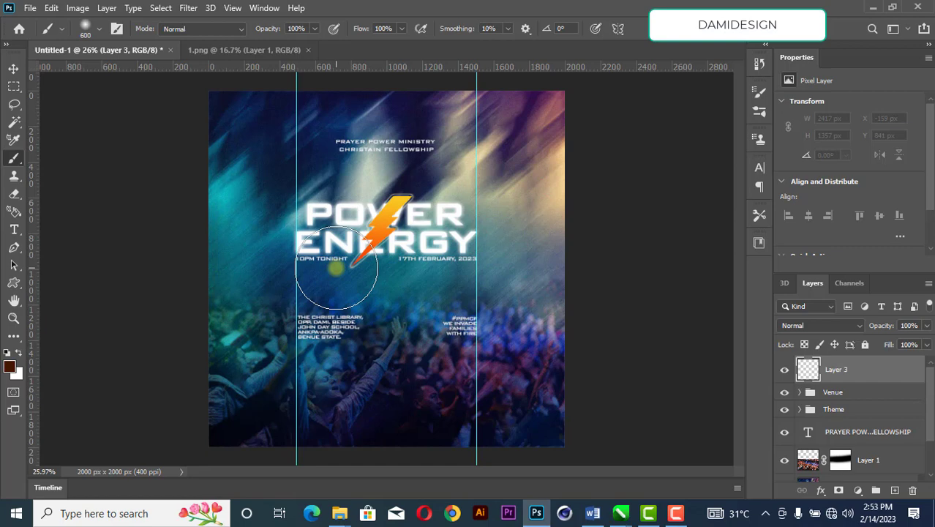
key(bracketright)
key(bracketright)
key(bracketright)
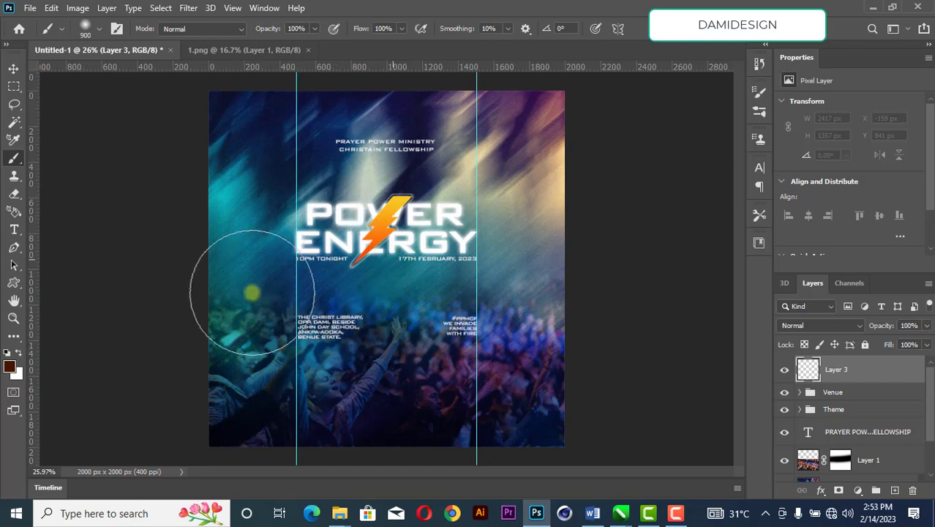
Set the foreground colour to yellow, ffc000
click(8, 368)
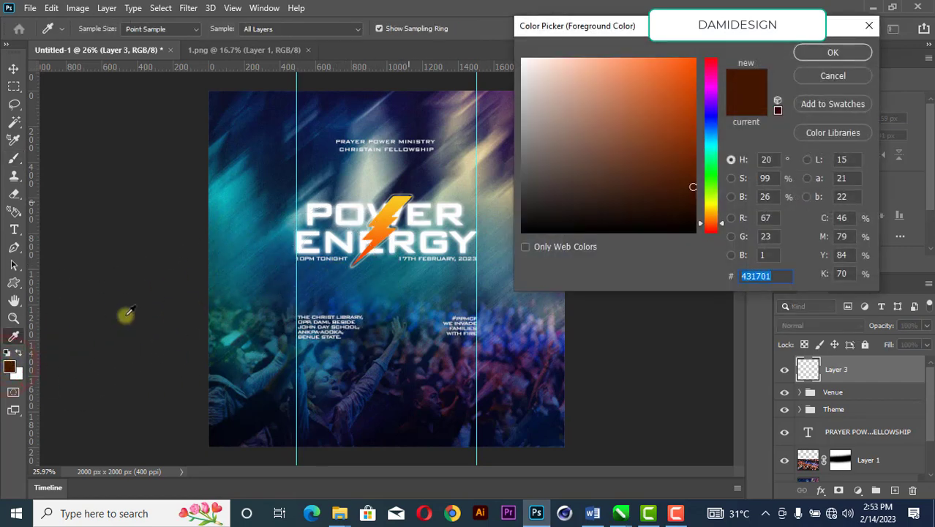
click(666, 89)
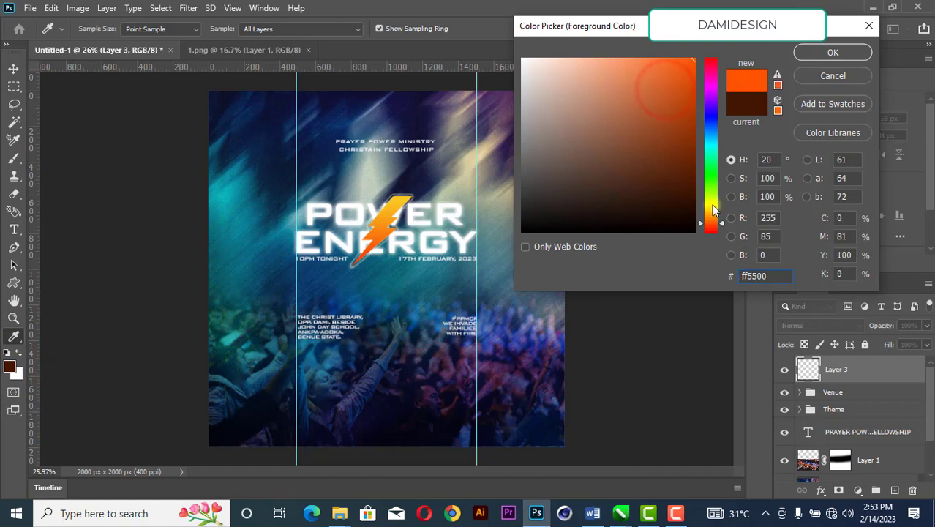
click(713, 209)
drag(716, 212, 718, 217)
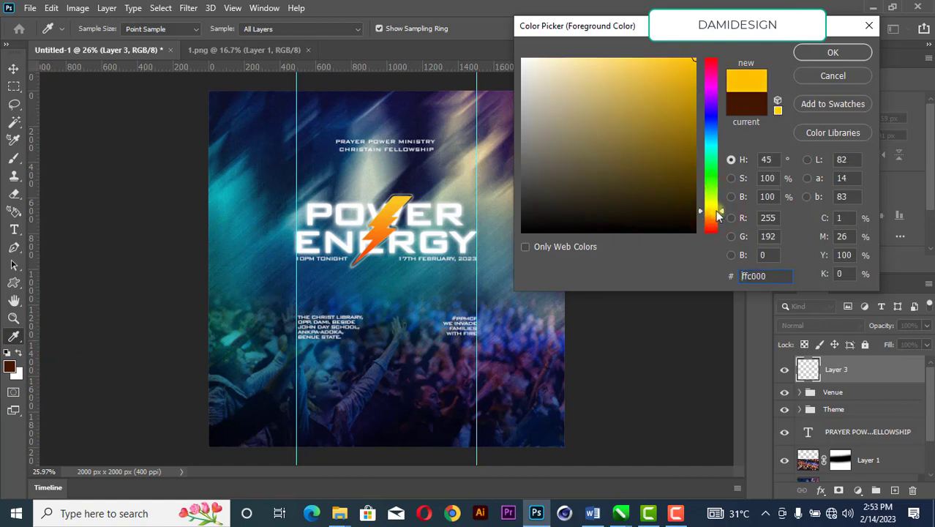
click(853, 53)
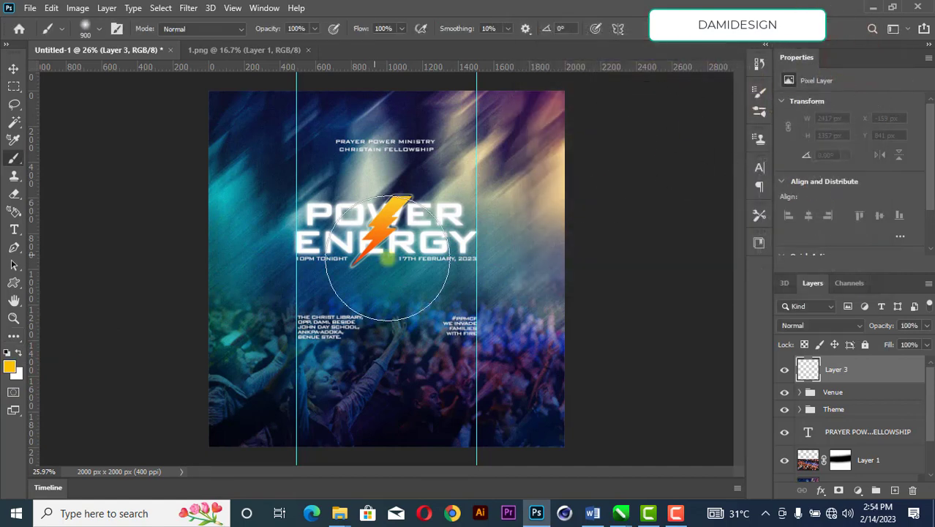
Paint one soft yellow spot below the centre of ENERGY and set its layer's blend mode to Screen
click(388, 258)
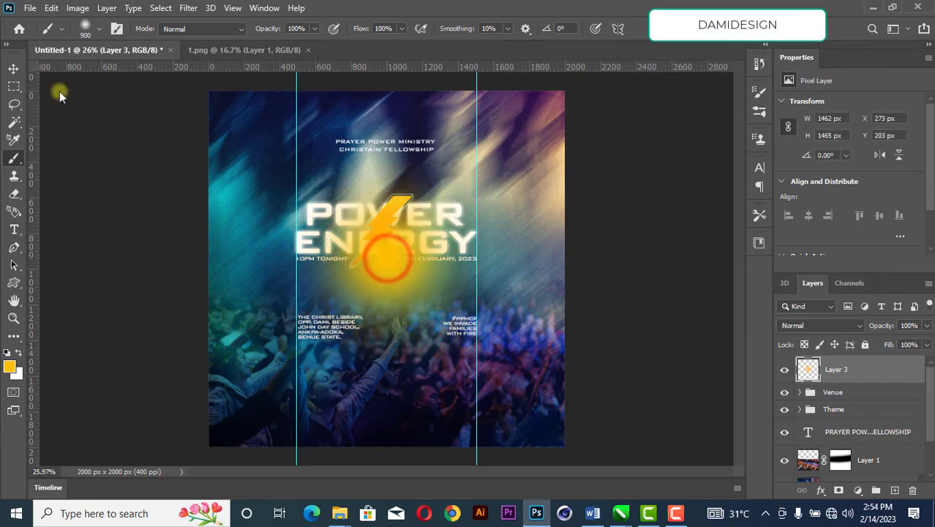
click(13, 68)
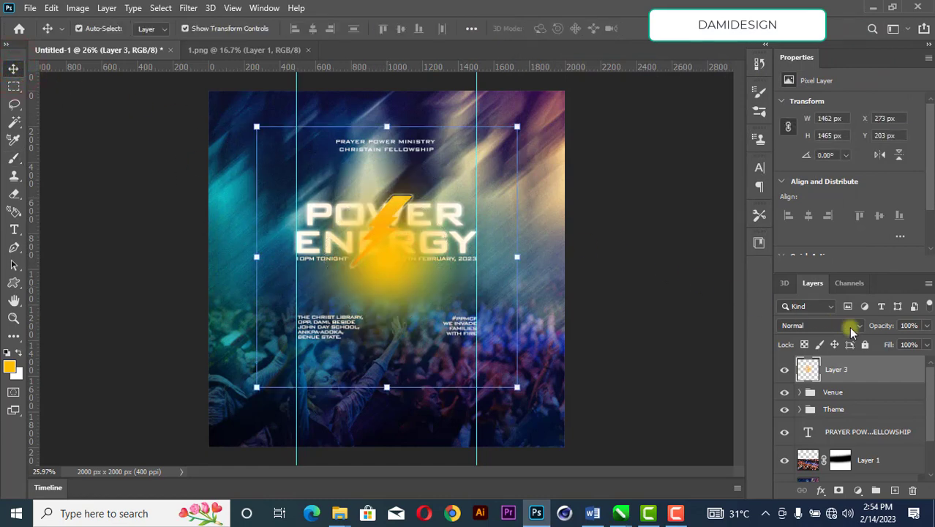
click(849, 326)
click(805, 272)
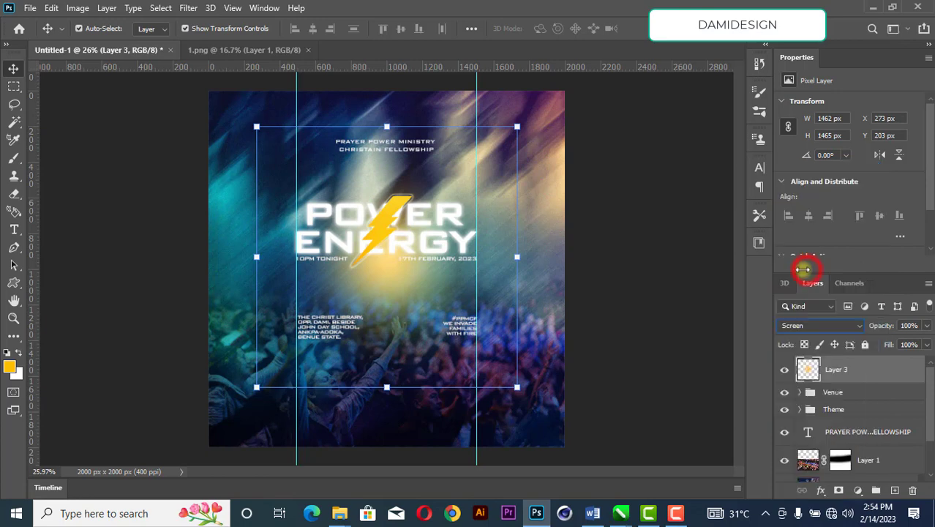
Try enlarging the yellow glow to about 172% and moving it towards the flyer's upper-right corner, then delete the glow layer
drag(516, 256, 703, 213)
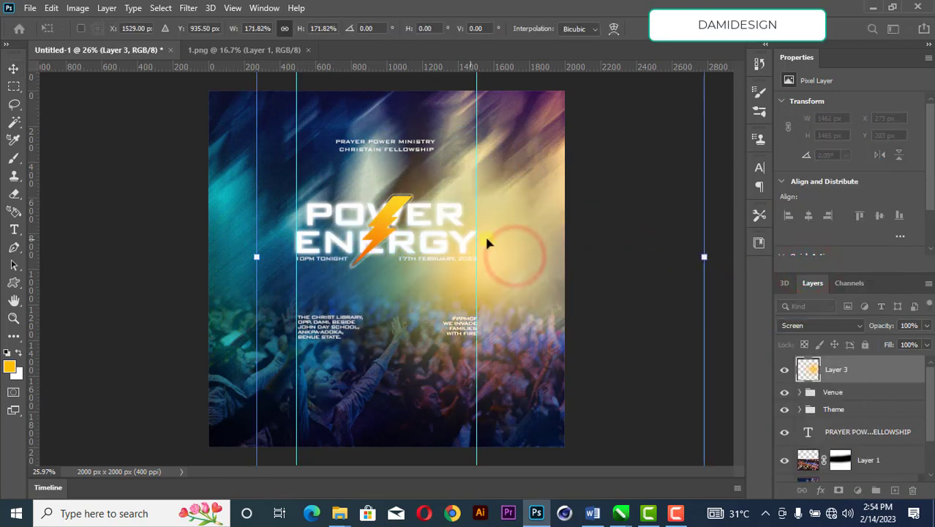
drag(487, 243, 580, 123)
click(658, 28)
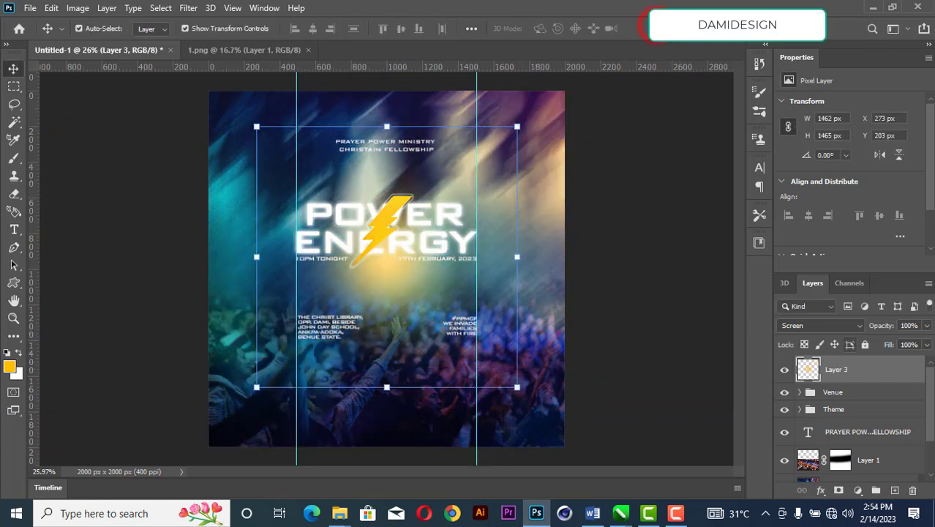
drag(808, 370, 913, 491)
Create a new empty layer above the Venue group and sample a dark navy from the flyer's upper-left background as foreground colour
click(895, 490)
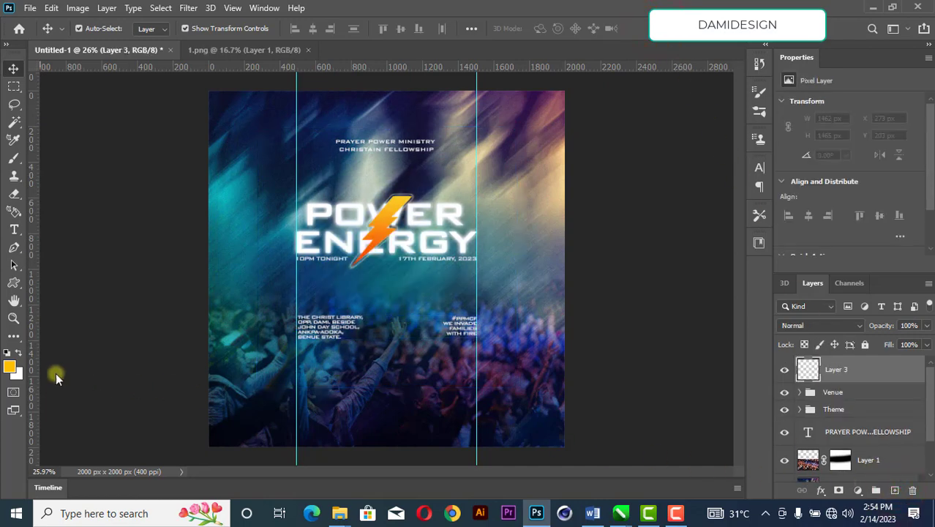
click(9, 368)
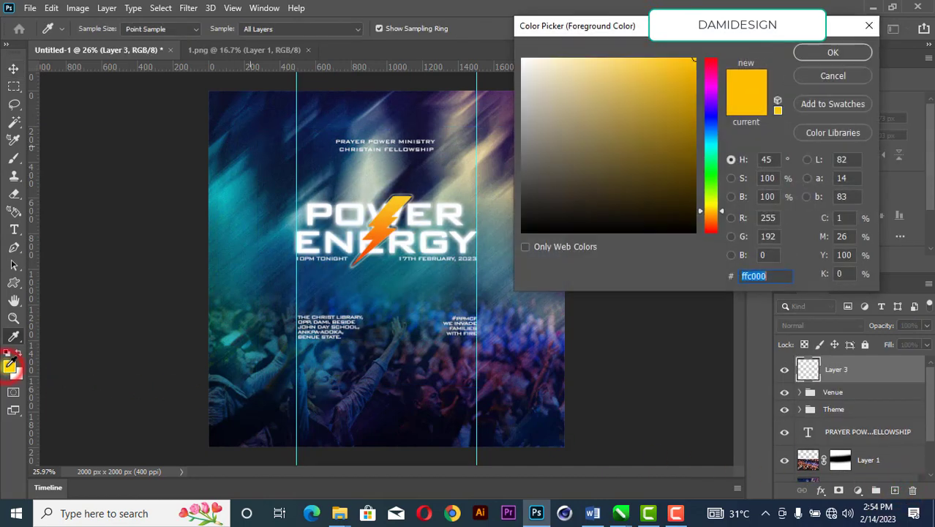
click(274, 157)
click(839, 50)
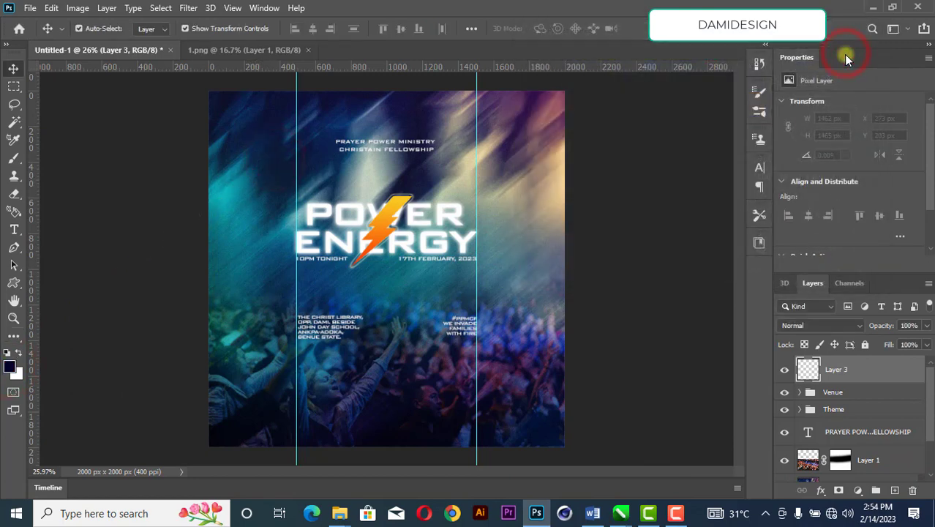
Paint one soft navy spot with the 900 px brush below the lightning bolt and set its layer's blend mode to Screen
key(b)
click(380, 262)
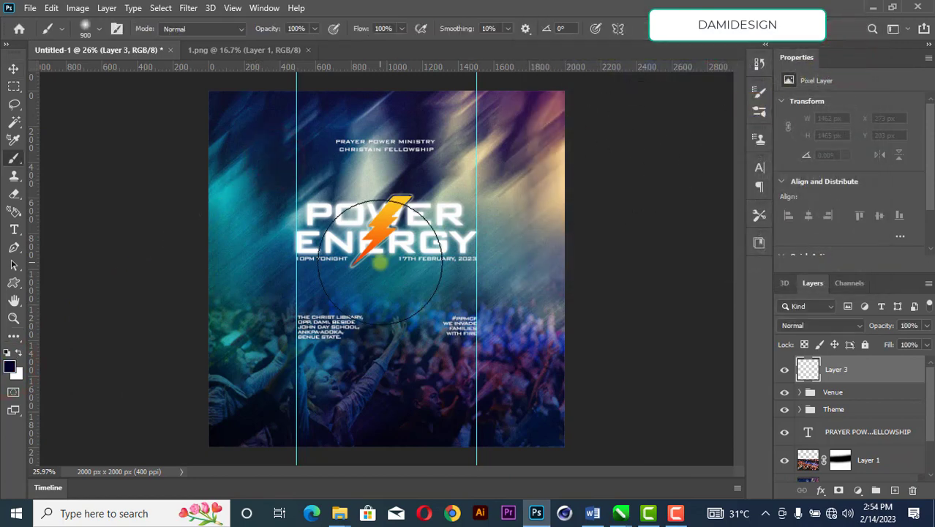
click(13, 68)
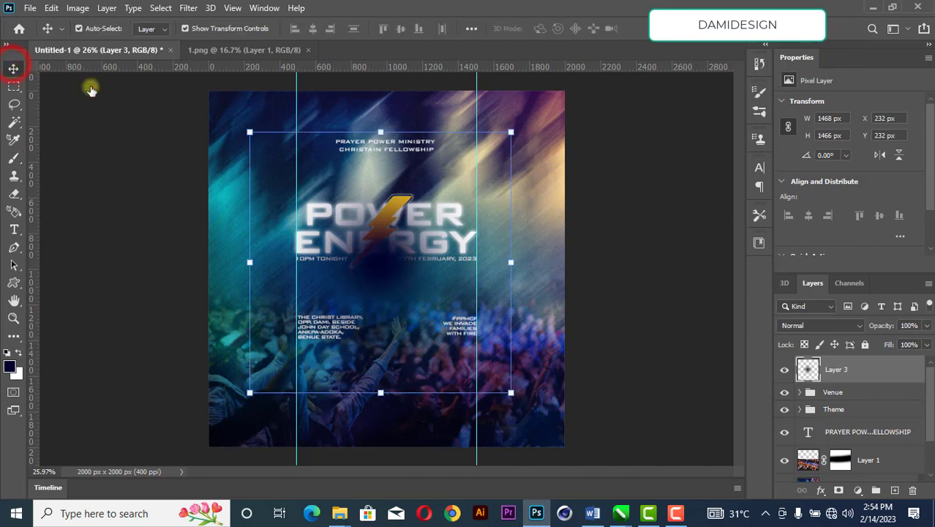
click(831, 330)
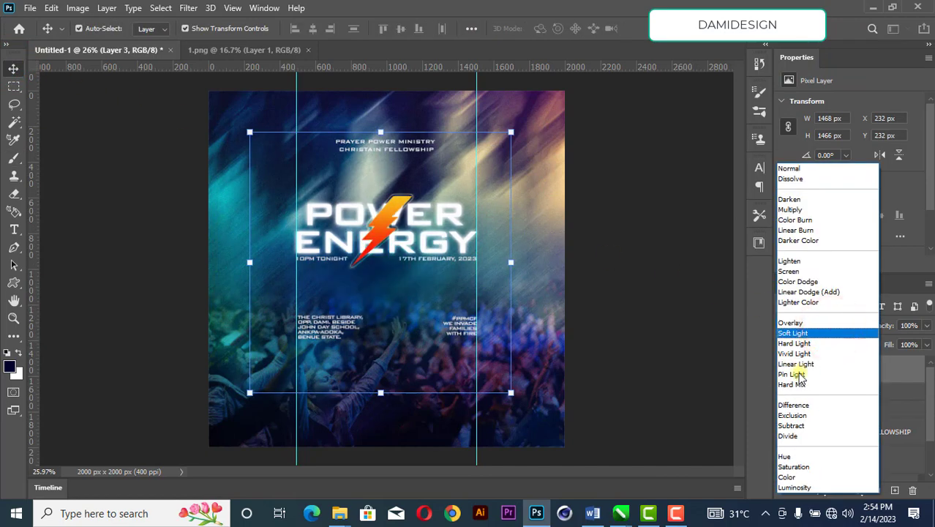
click(799, 271)
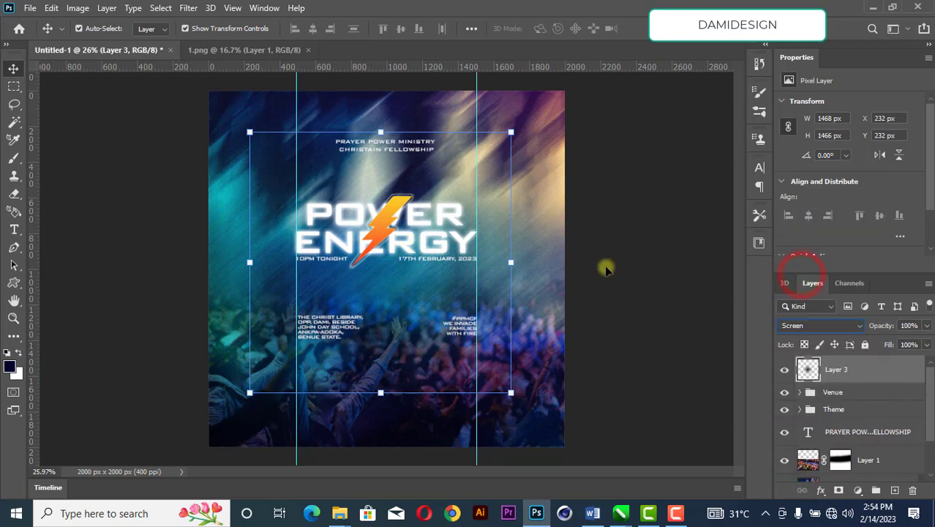
Enlarge the navy glow to about 2500 px wide and move it to the flyer's lower-left corner
drag(519, 262, 296, 141)
drag(298, 375, 290, 423)
key(Return)
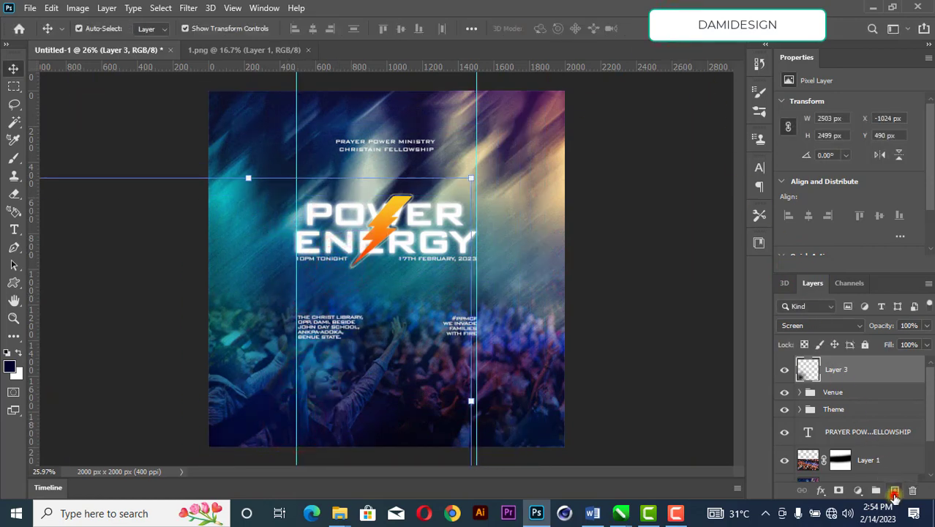
Create a new empty layer above the navy glow layer and set the foreground colour to pure red ff0000
click(894, 490)
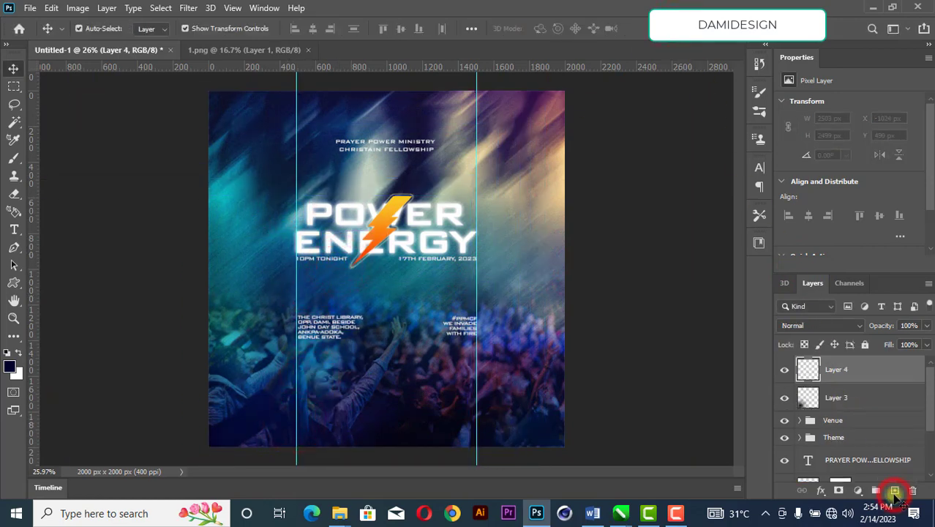
click(8, 368)
click(641, 128)
click(710, 58)
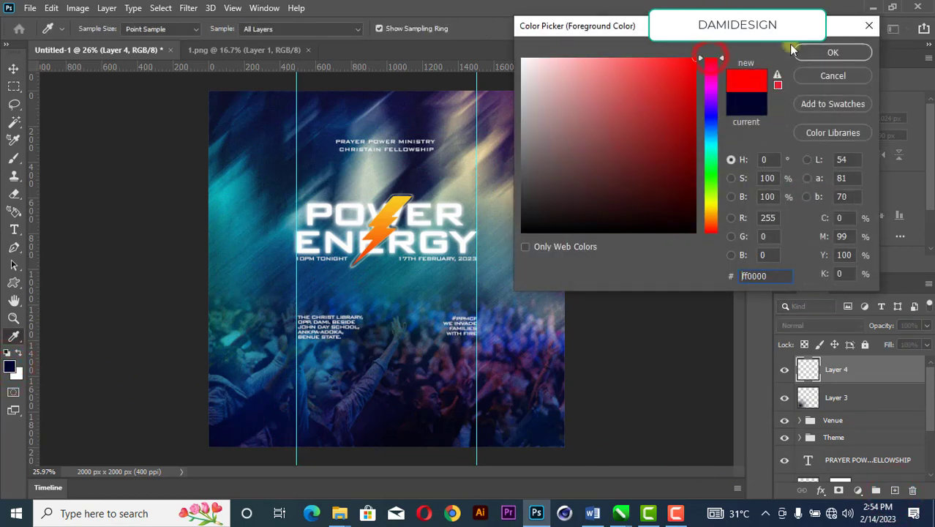
click(830, 56)
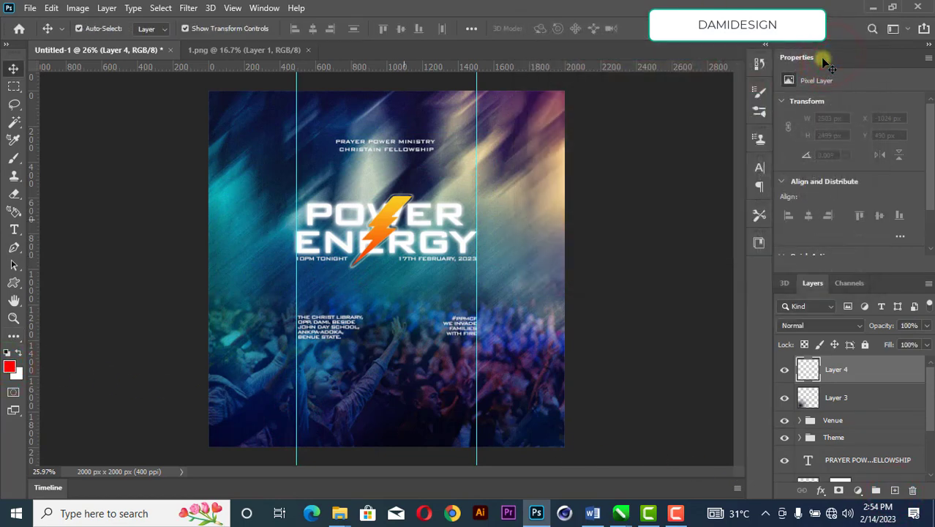
Paint one soft red spot with the 900 px brush below the lightning bolt and set its layer's blend mode to Screen
key(b)
click(397, 280)
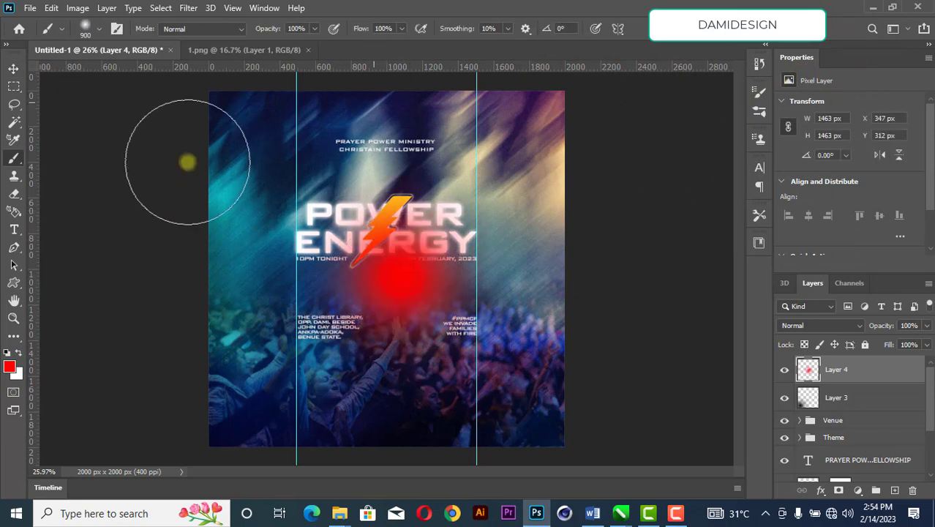
click(13, 68)
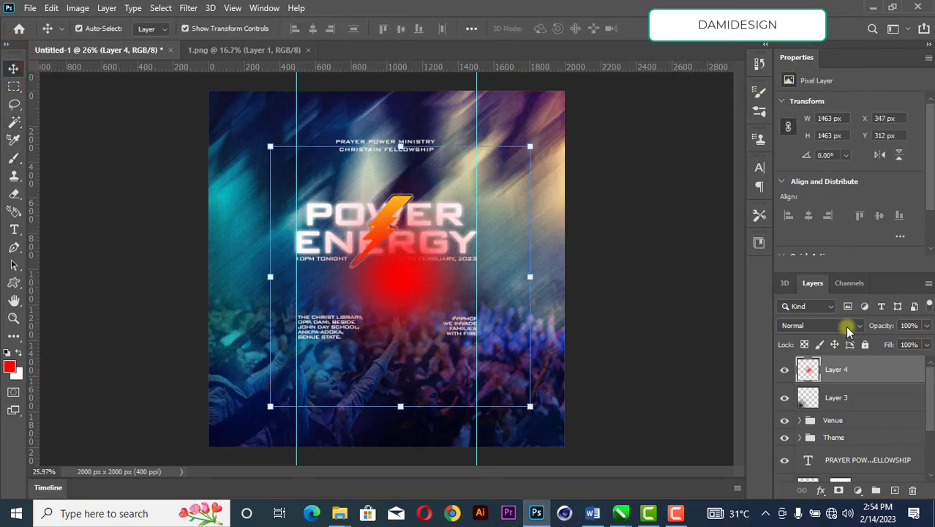
click(849, 329)
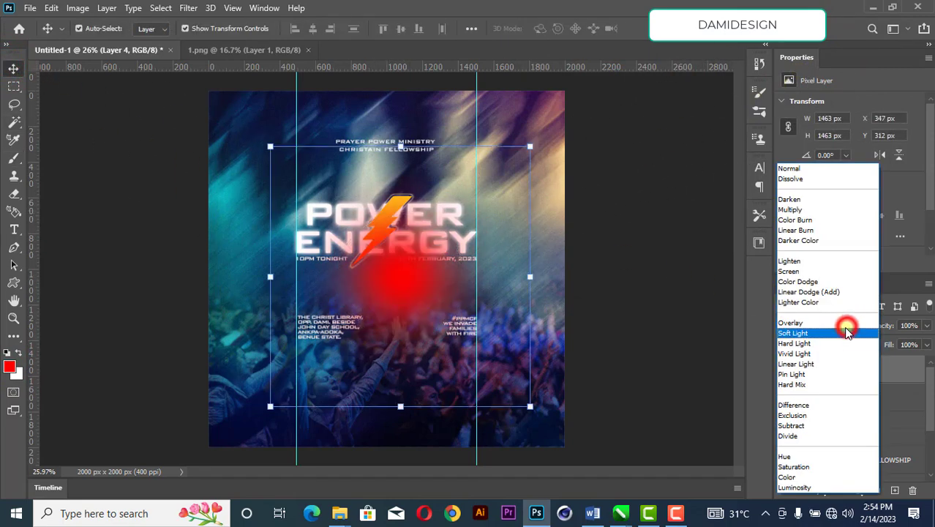
click(804, 273)
Enlarge the red glow to about 145% and move it to the flyer's upper-right corner
drag(537, 278, 671, 203)
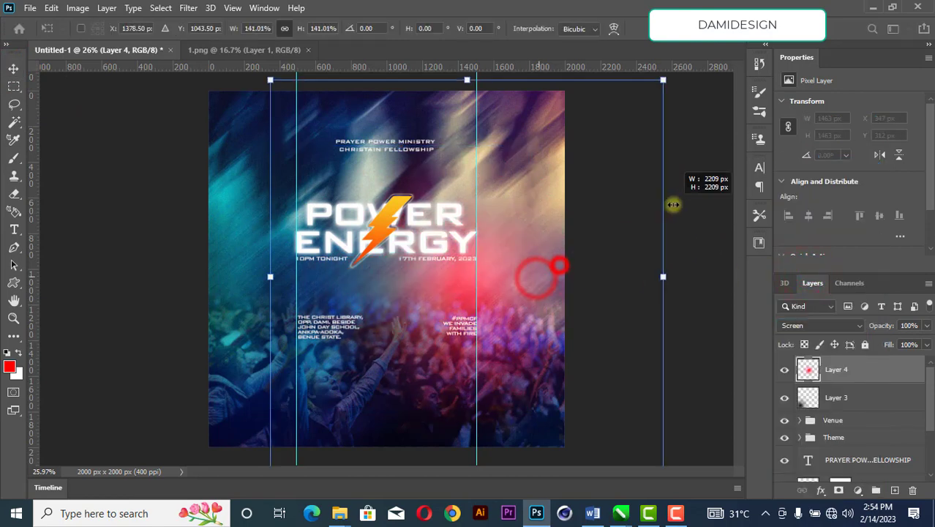
drag(437, 278, 207, 202)
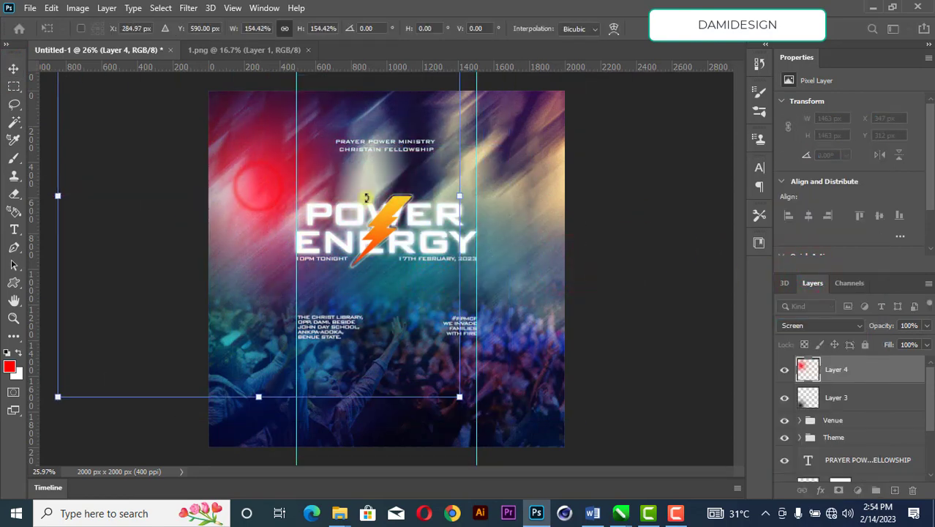
drag(460, 189, 597, 190)
drag(377, 192, 521, 211)
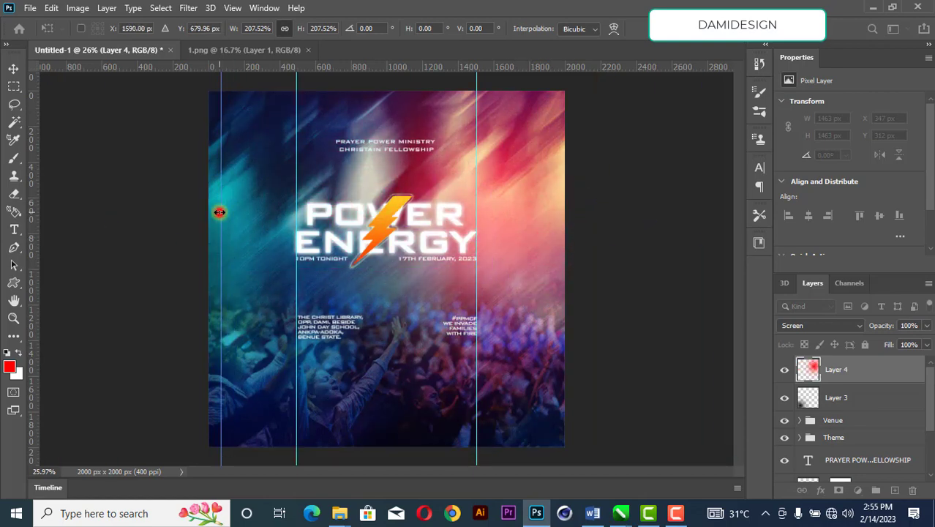
drag(221, 212, 355, 211)
drag(541, 182, 507, 191)
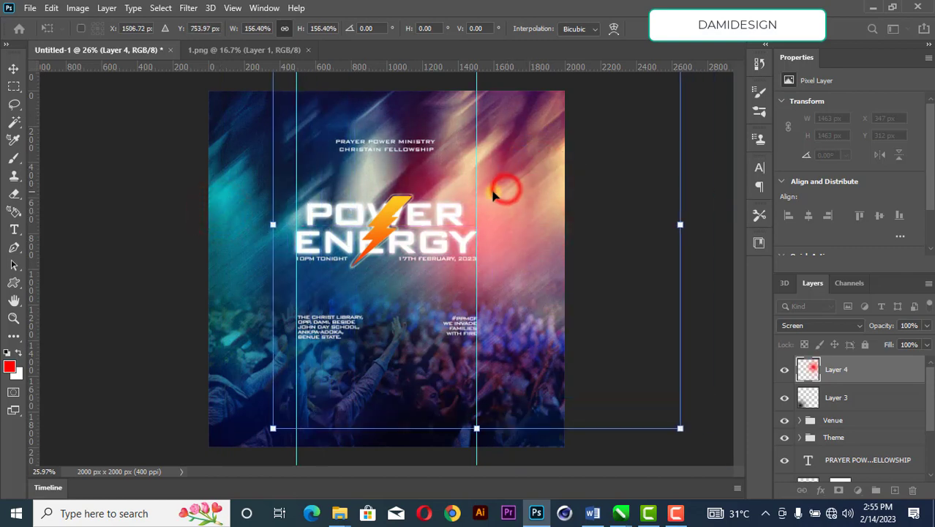
drag(684, 223, 622, 192)
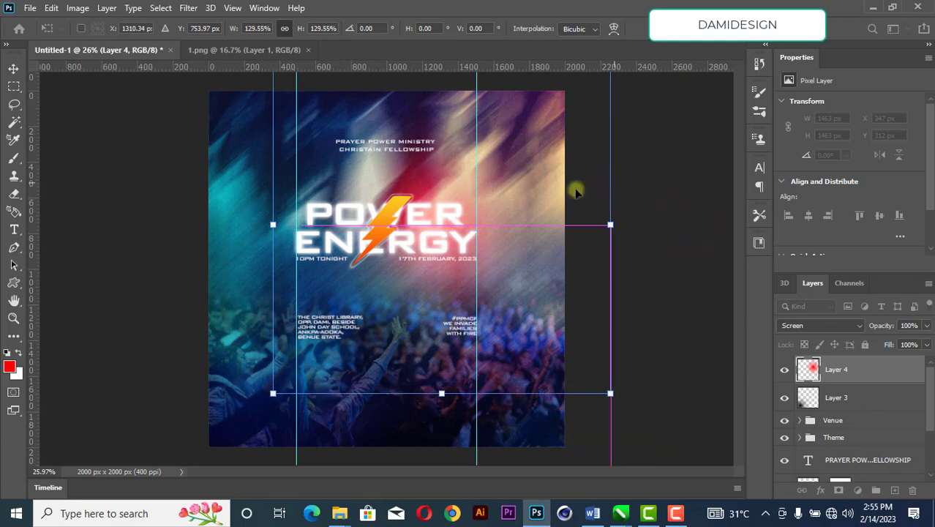
drag(503, 204, 530, 184)
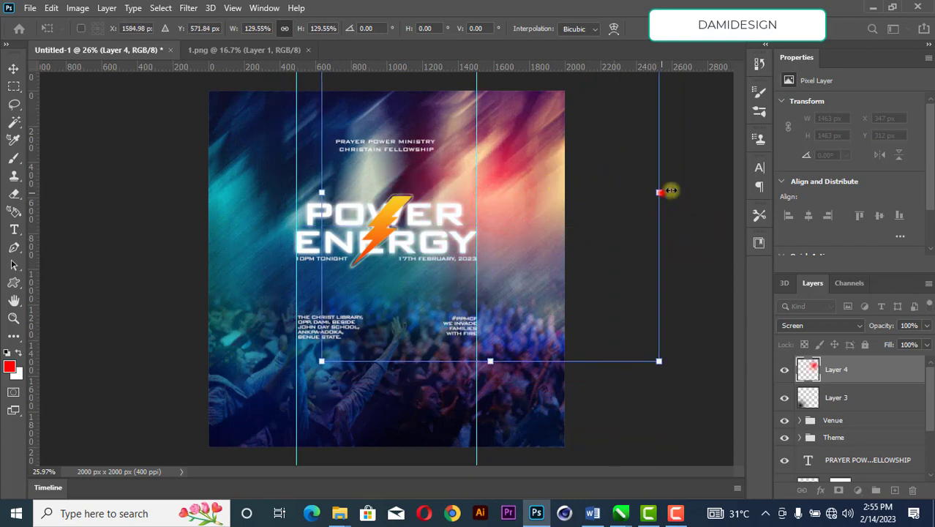
drag(661, 191, 697, 192)
drag(522, 204, 591, 119)
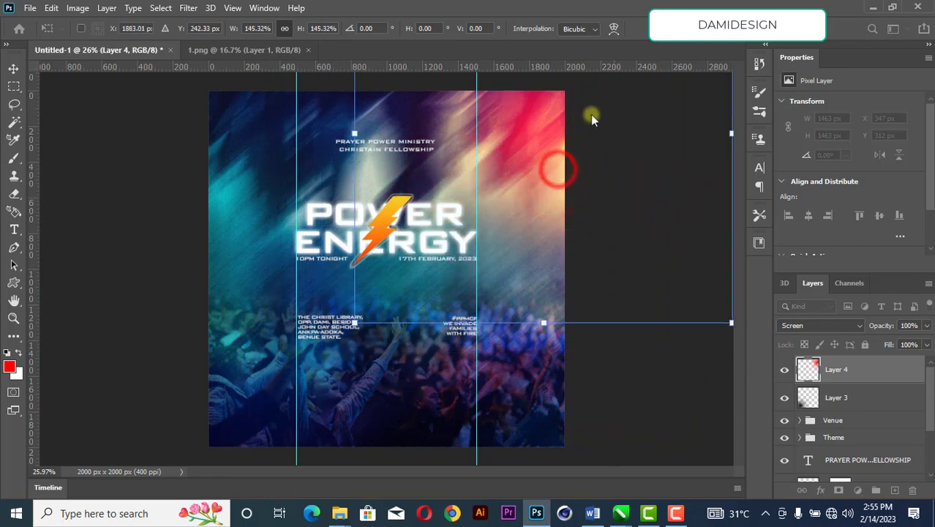
click(684, 29)
click(623, 199)
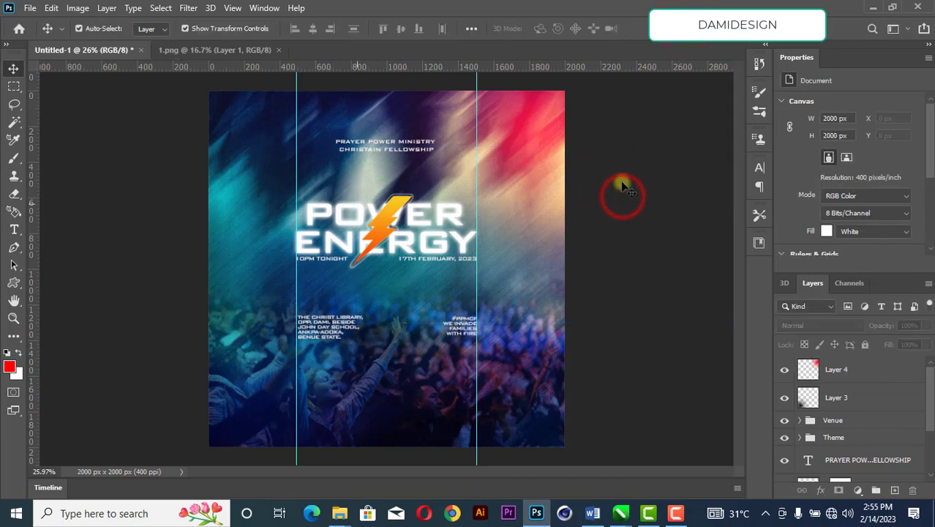
click(548, 128)
click(620, 137)
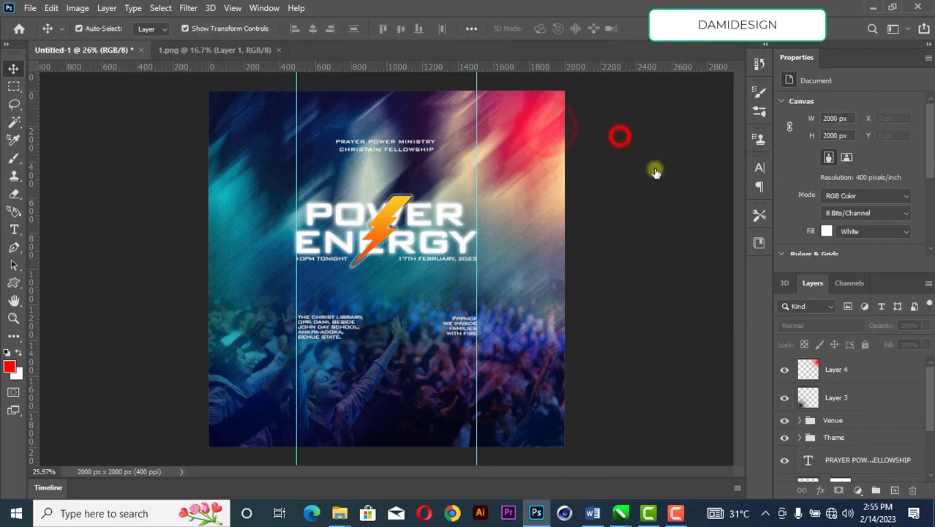
Stamp all visible layers into a new layer above the red glow layer and open the Camera Raw Filter on it
click(872, 370)
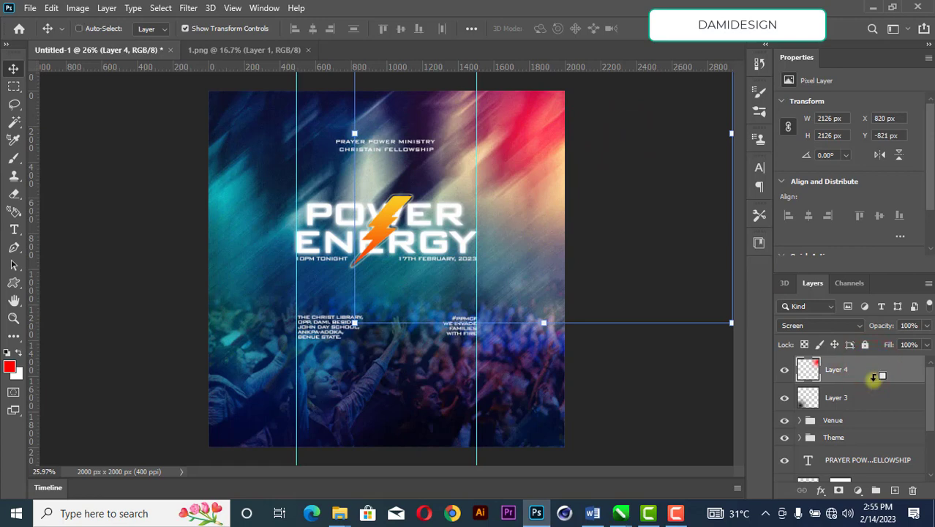
key(ctrl+alt+shift+e)
click(191, 8)
click(198, 9)
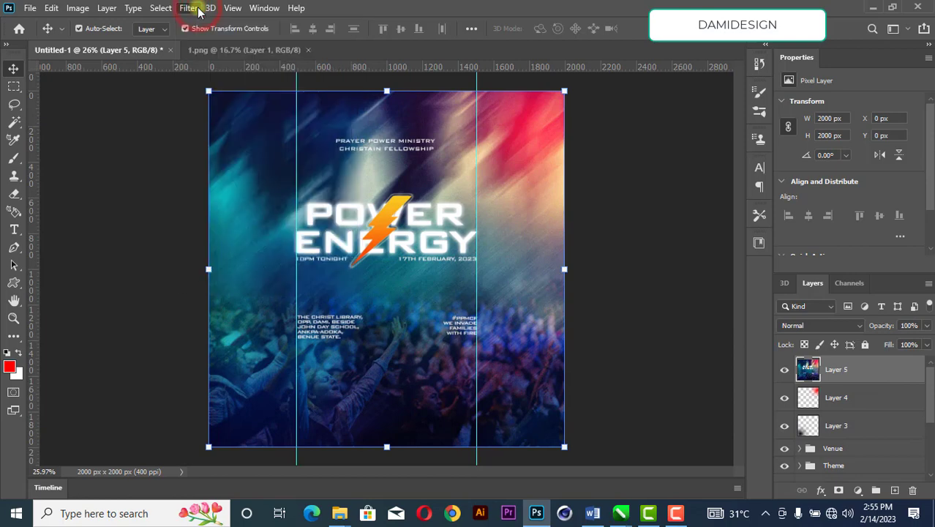
click(192, 8)
click(208, 89)
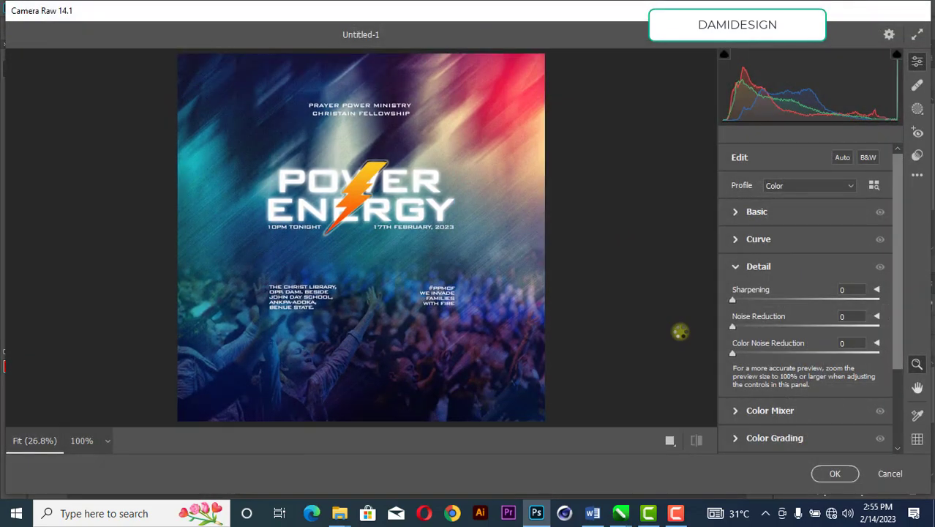
Set the basic Camera Raw adjustments to Contrast +16, Texture +15 and Blacks -7
click(737, 212)
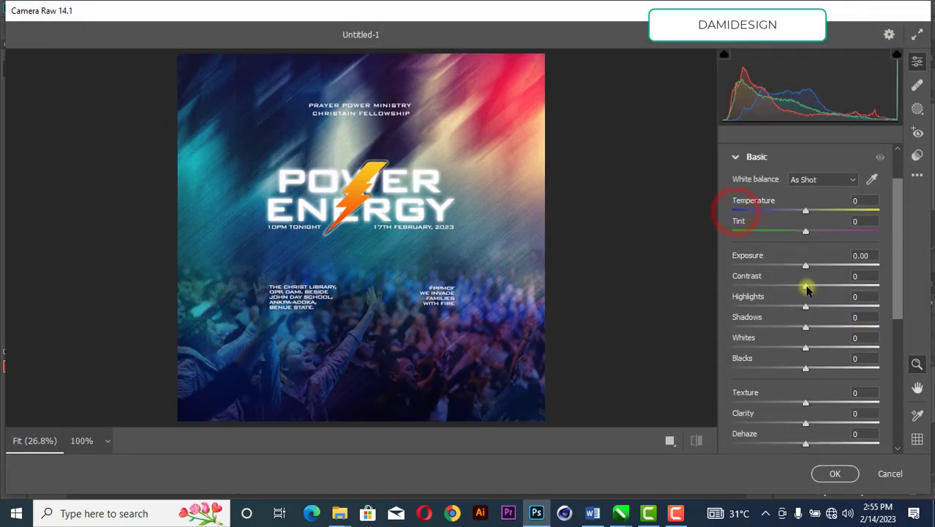
drag(811, 288, 823, 290)
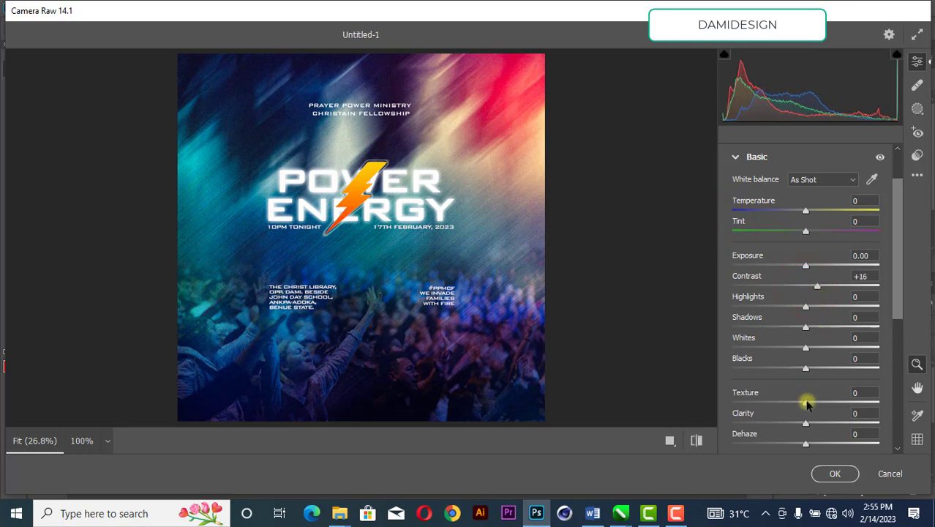
drag(806, 403, 823, 399)
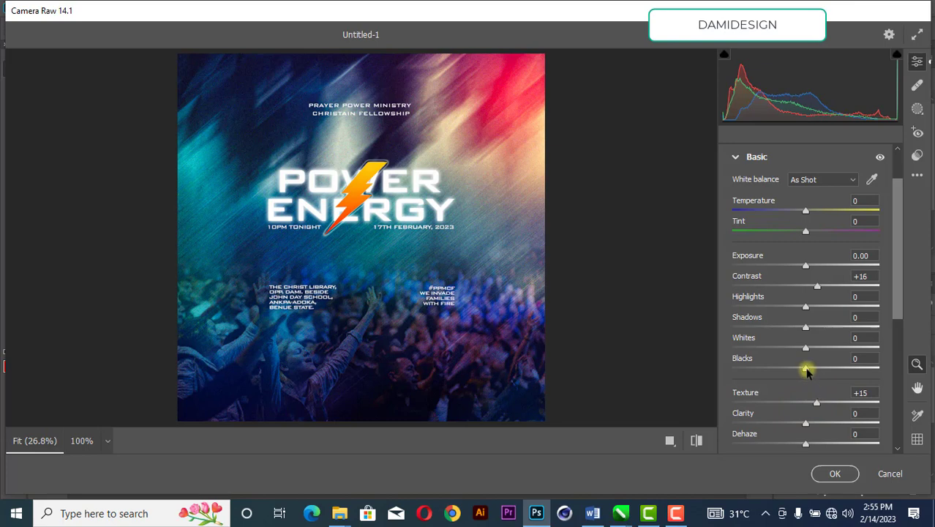
drag(808, 372, 802, 374)
Set Sharpening to 16 and Vignetting to -28, and apply the Camera Raw adjustments to the stamped layer
scroll(801, 374, down, 4)
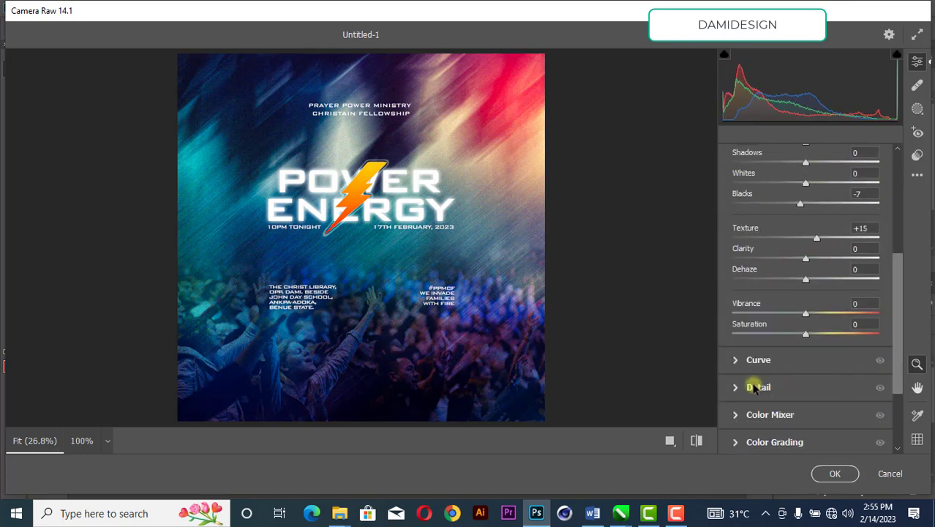
click(736, 389)
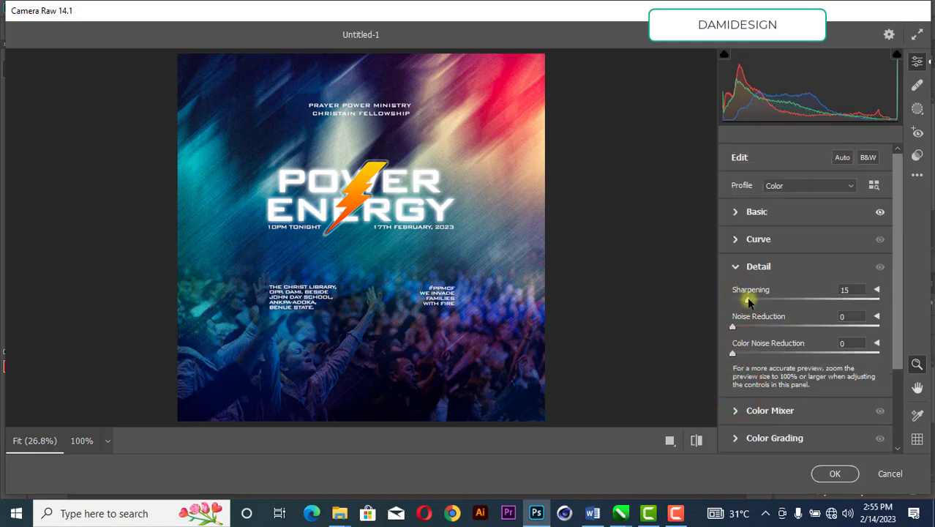
click(748, 302)
scroll(748, 302, down, 3)
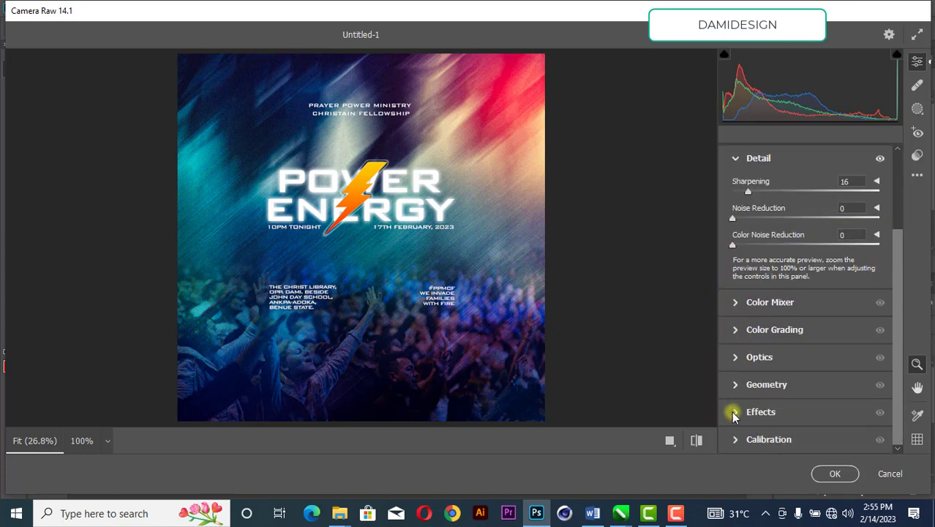
click(734, 412)
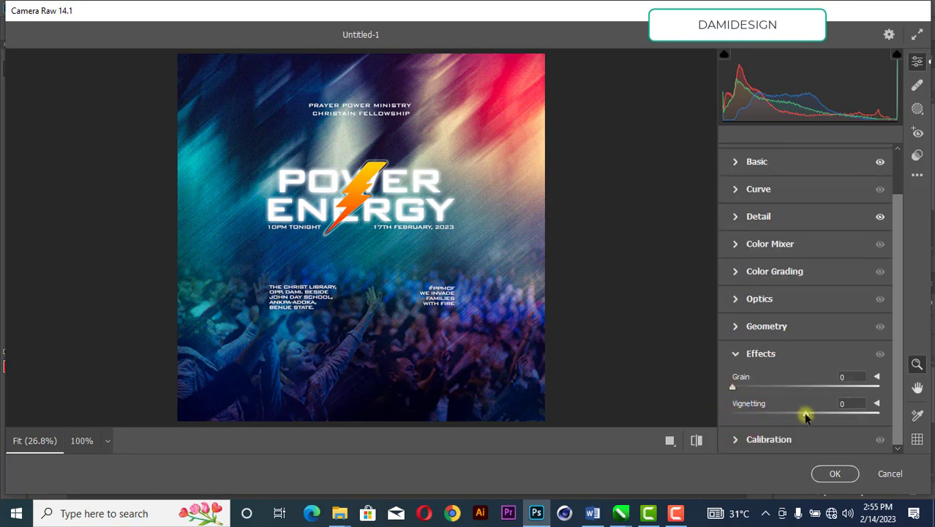
drag(805, 414, 786, 415)
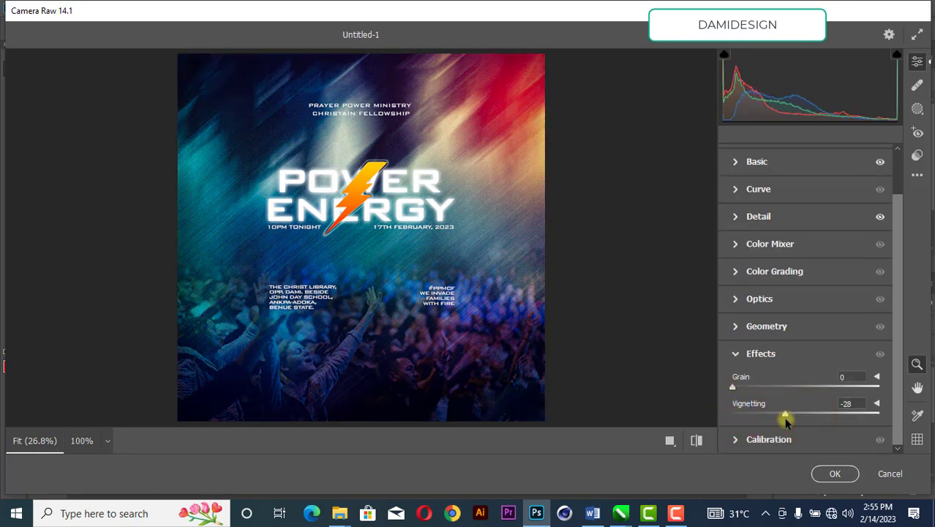
click(836, 474)
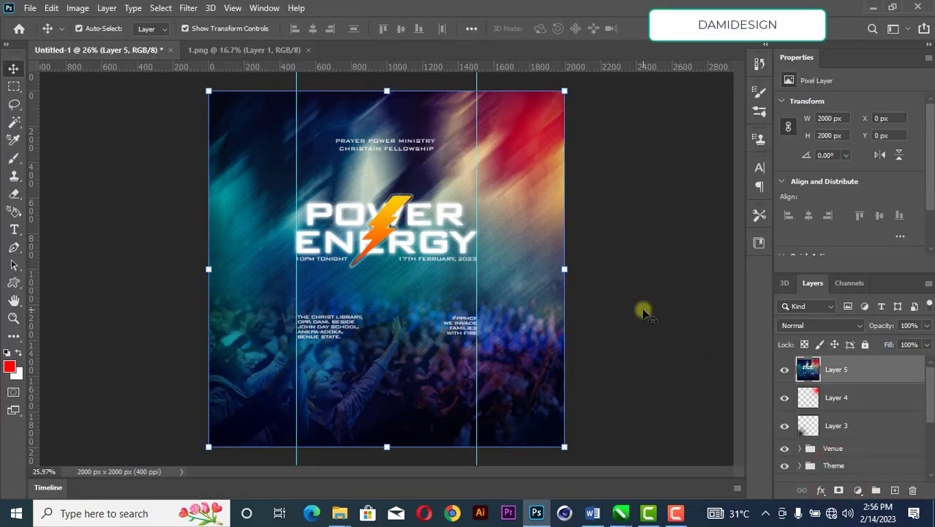